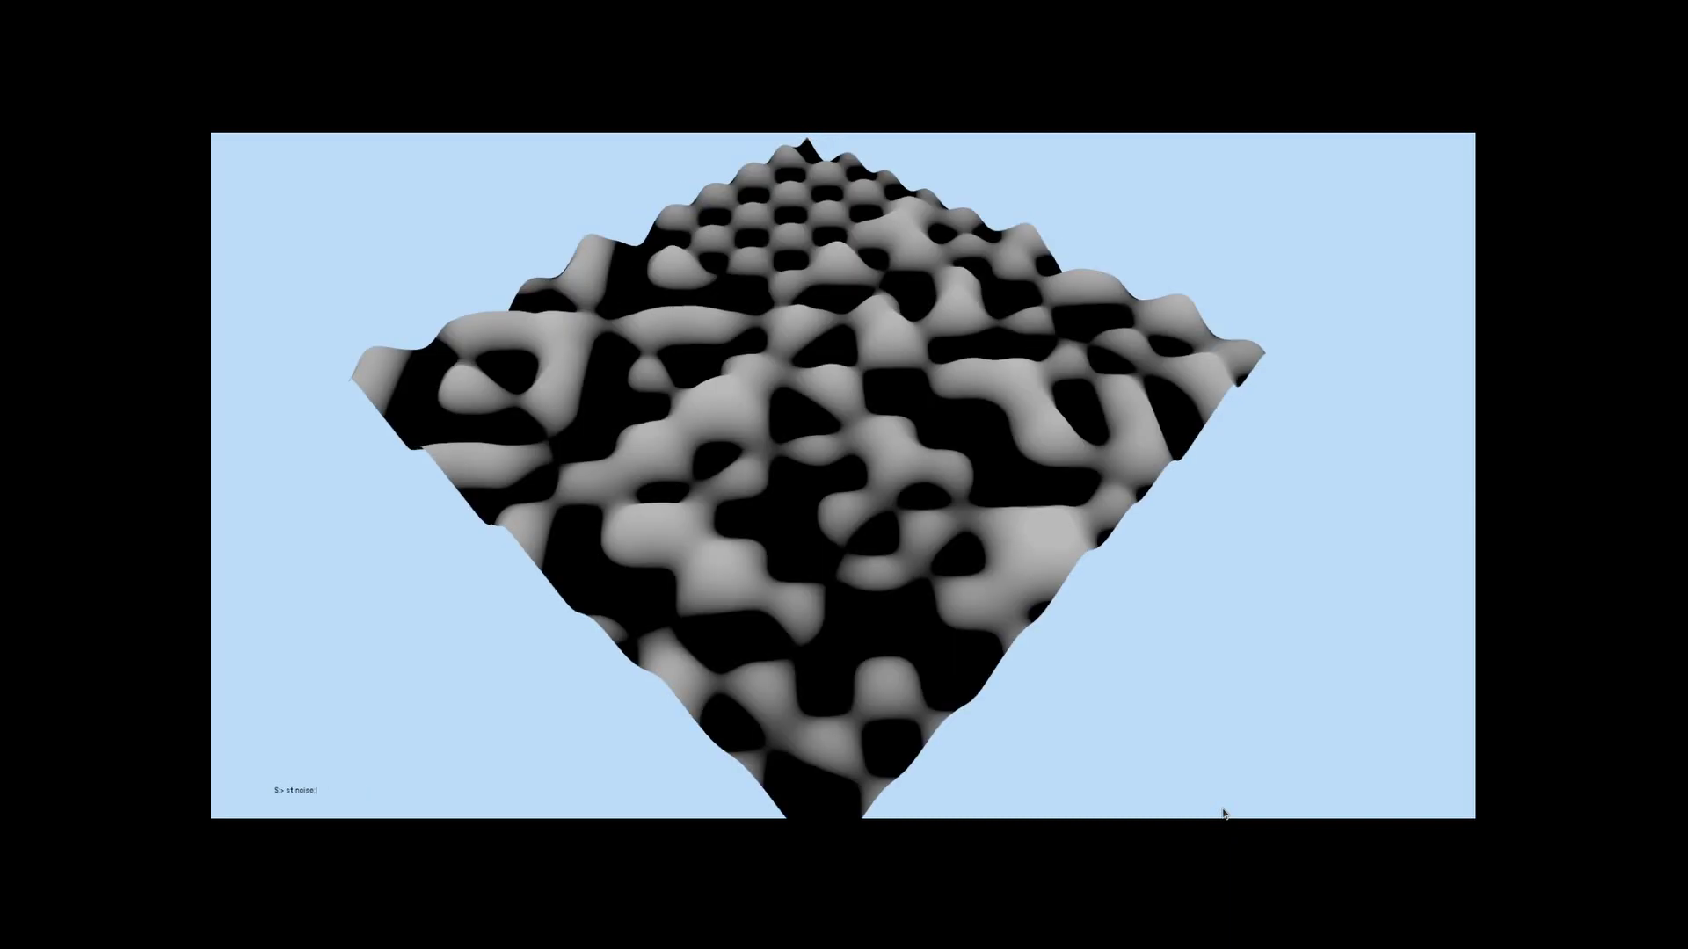
- Switch the terrain noise to FBMPerlin and adjust its scale
key(Return)
key(Return)
text(01)
key(Return)
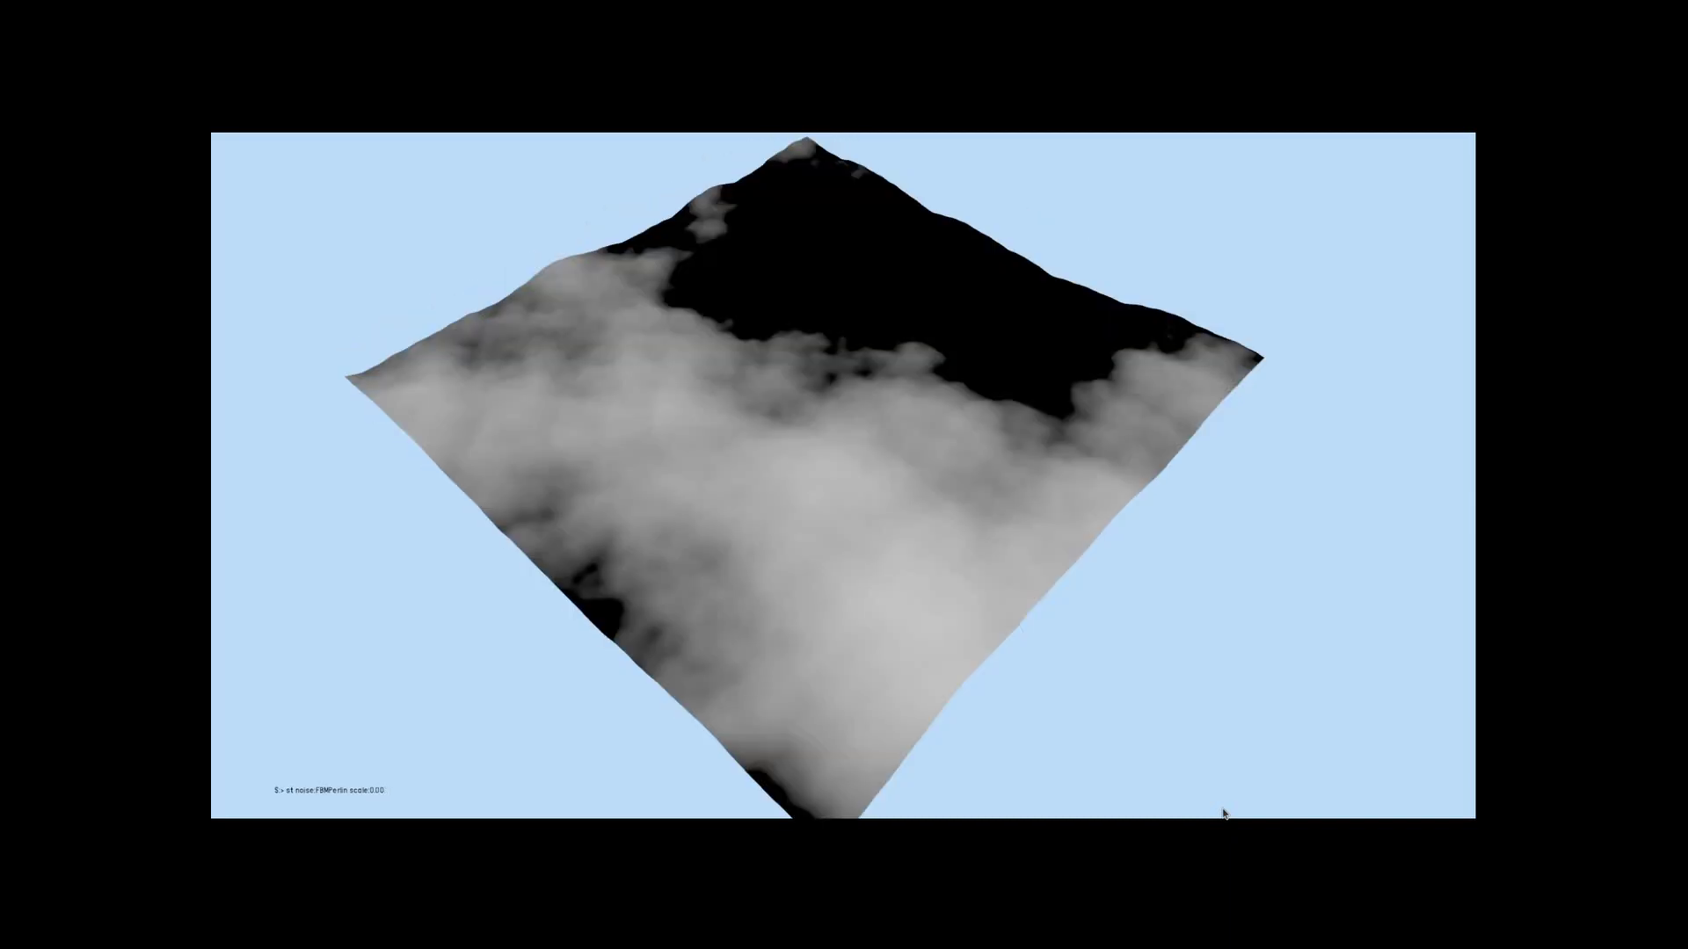
- Set the seed of the terrain noise to 3121
key(Return)
key(Up)
key(Return)
key(BackSpace)
key(BackSpace)
key(BackSpace)
key(BackSpace)
key(BackSpace)
key(BackSpace)
key(BackSpace)
key(BackSpace)
key(BackSpace)
key(BackSpace)
text(eed:3121)
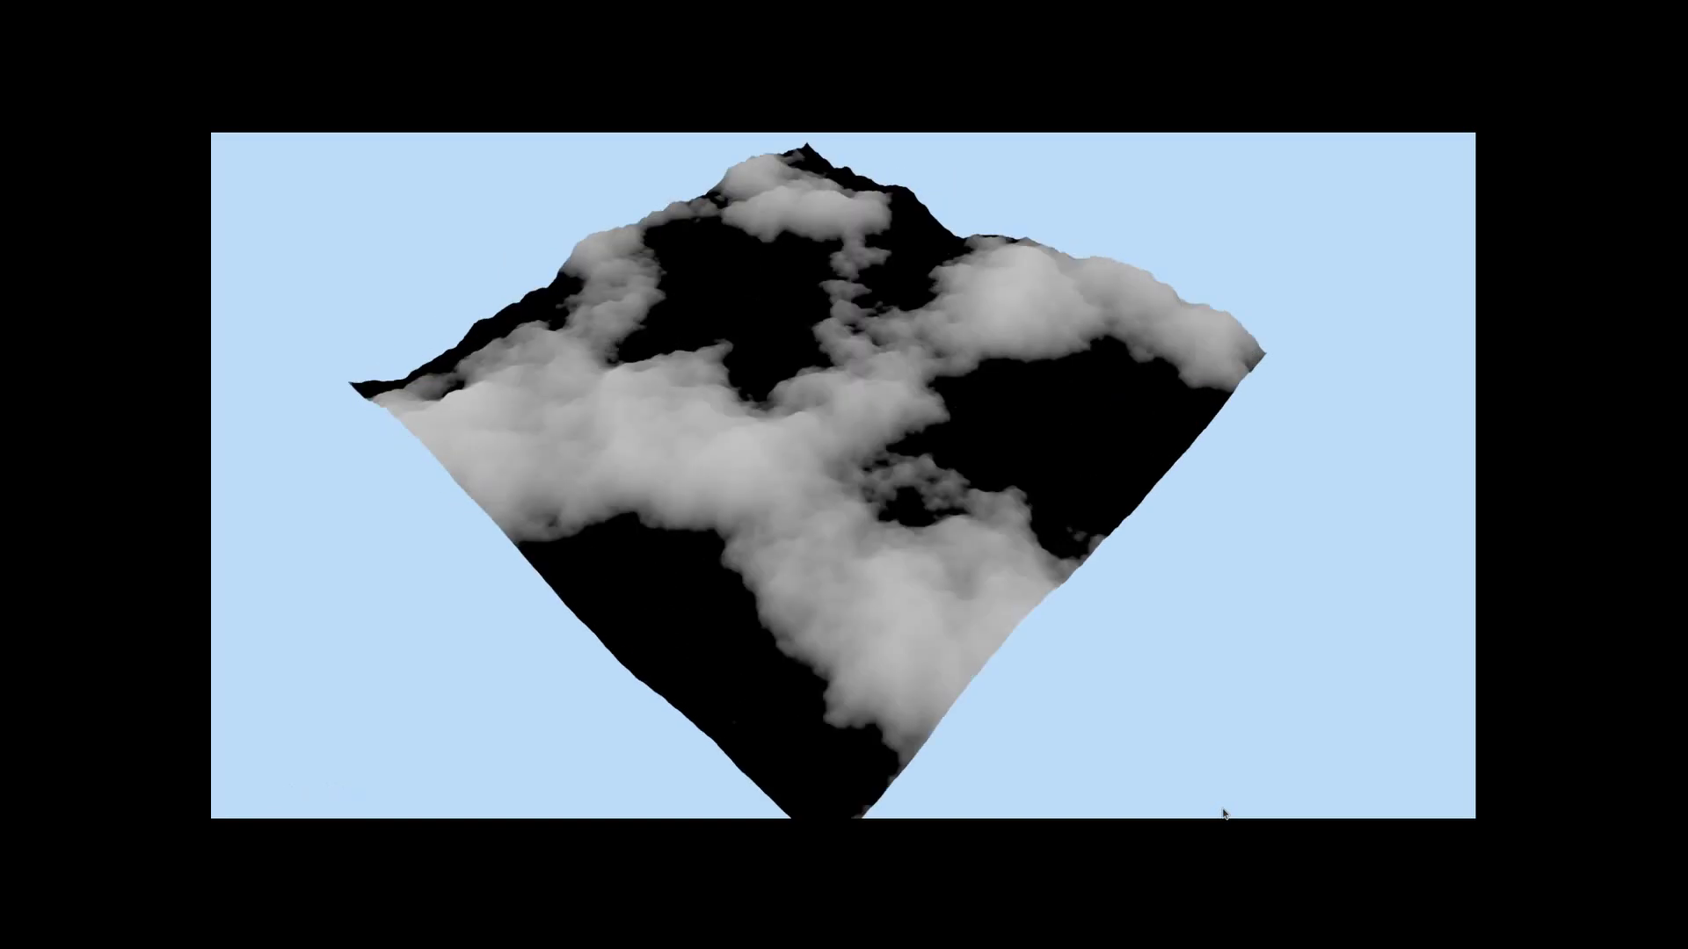
key(Return)
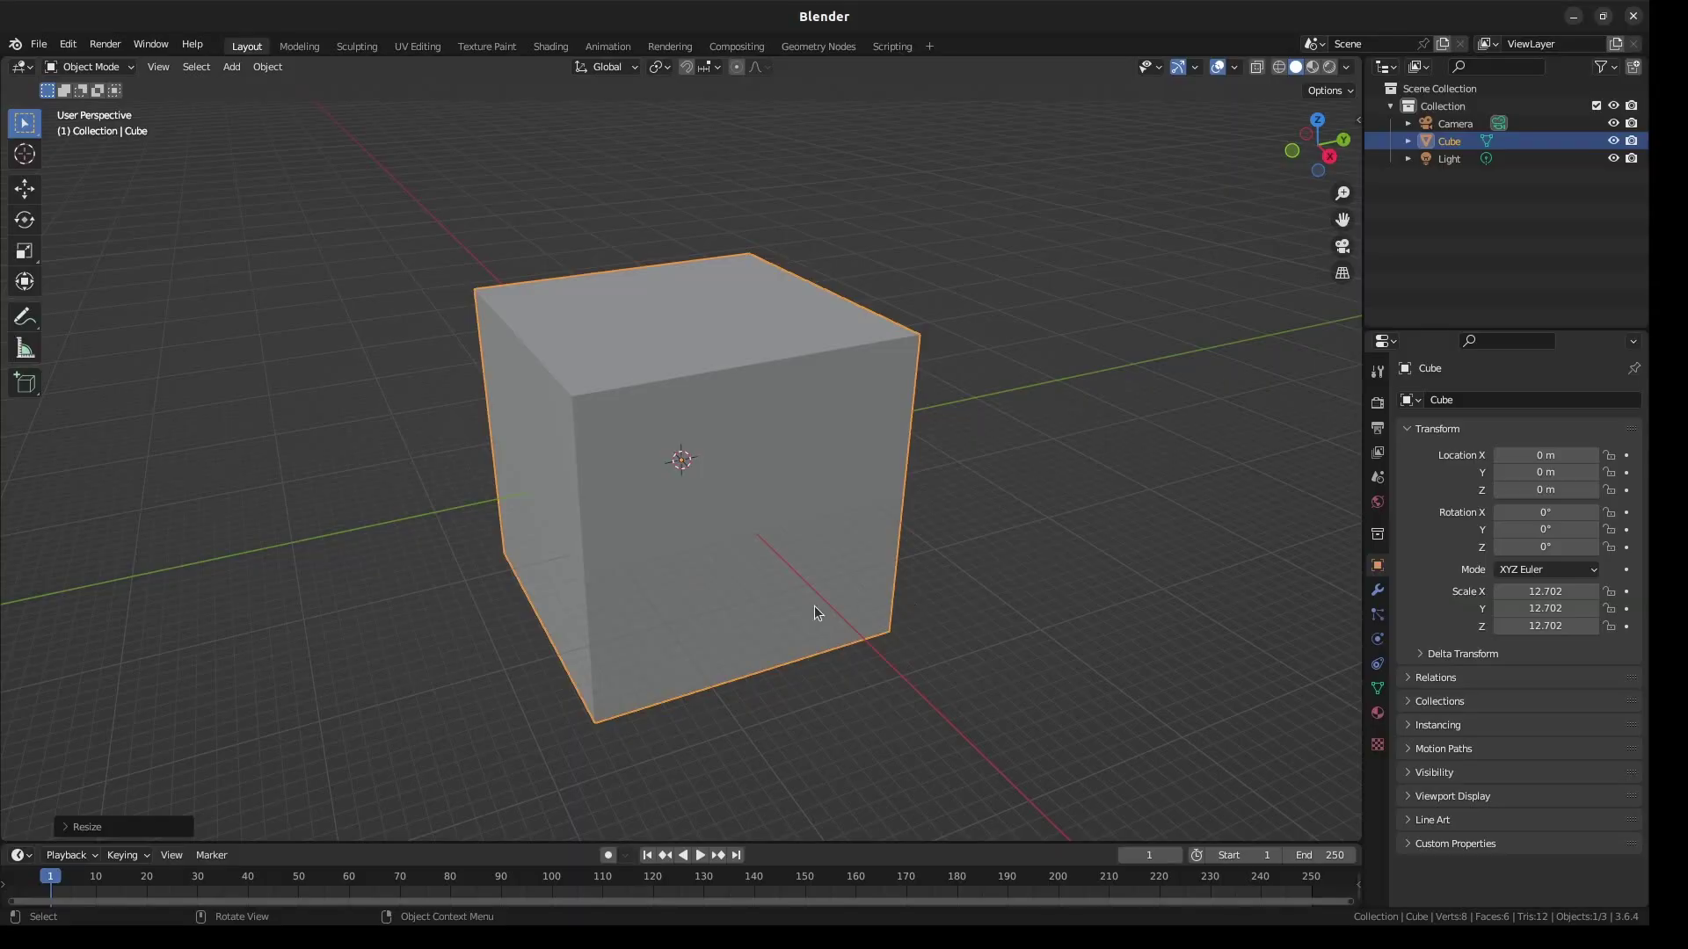
- In Blender, move the cube by about -11.5 m in X, -17.7 m in Y and 6.8 m in Z
key(g)
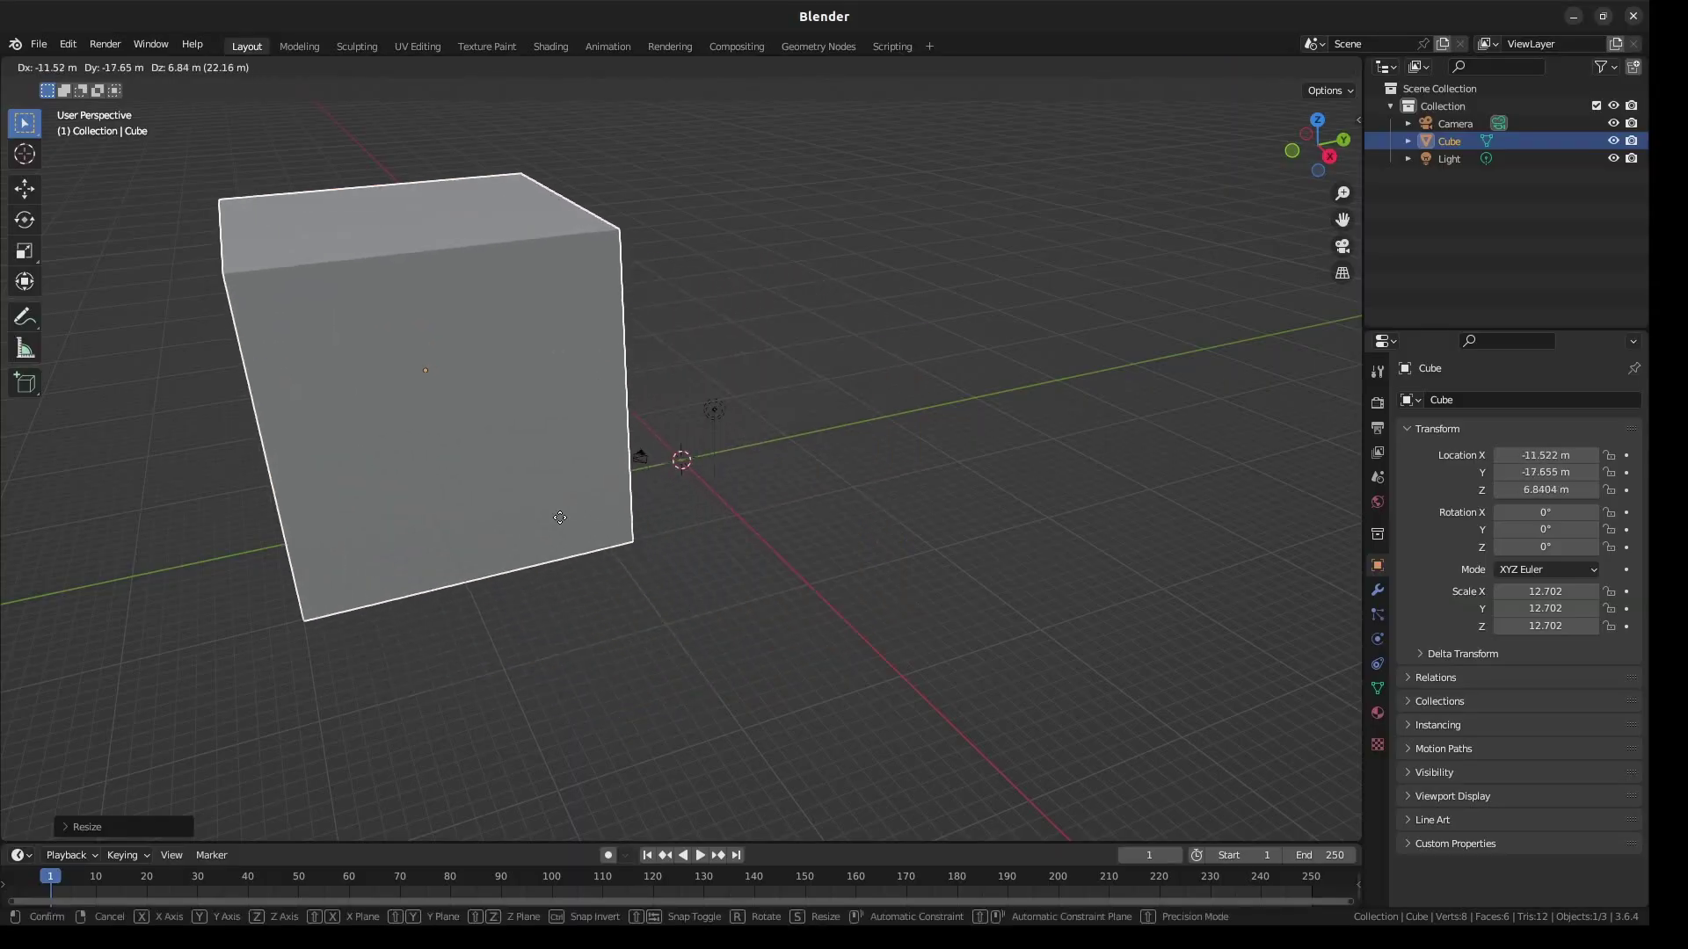
click(558, 515)
click(837, 619)
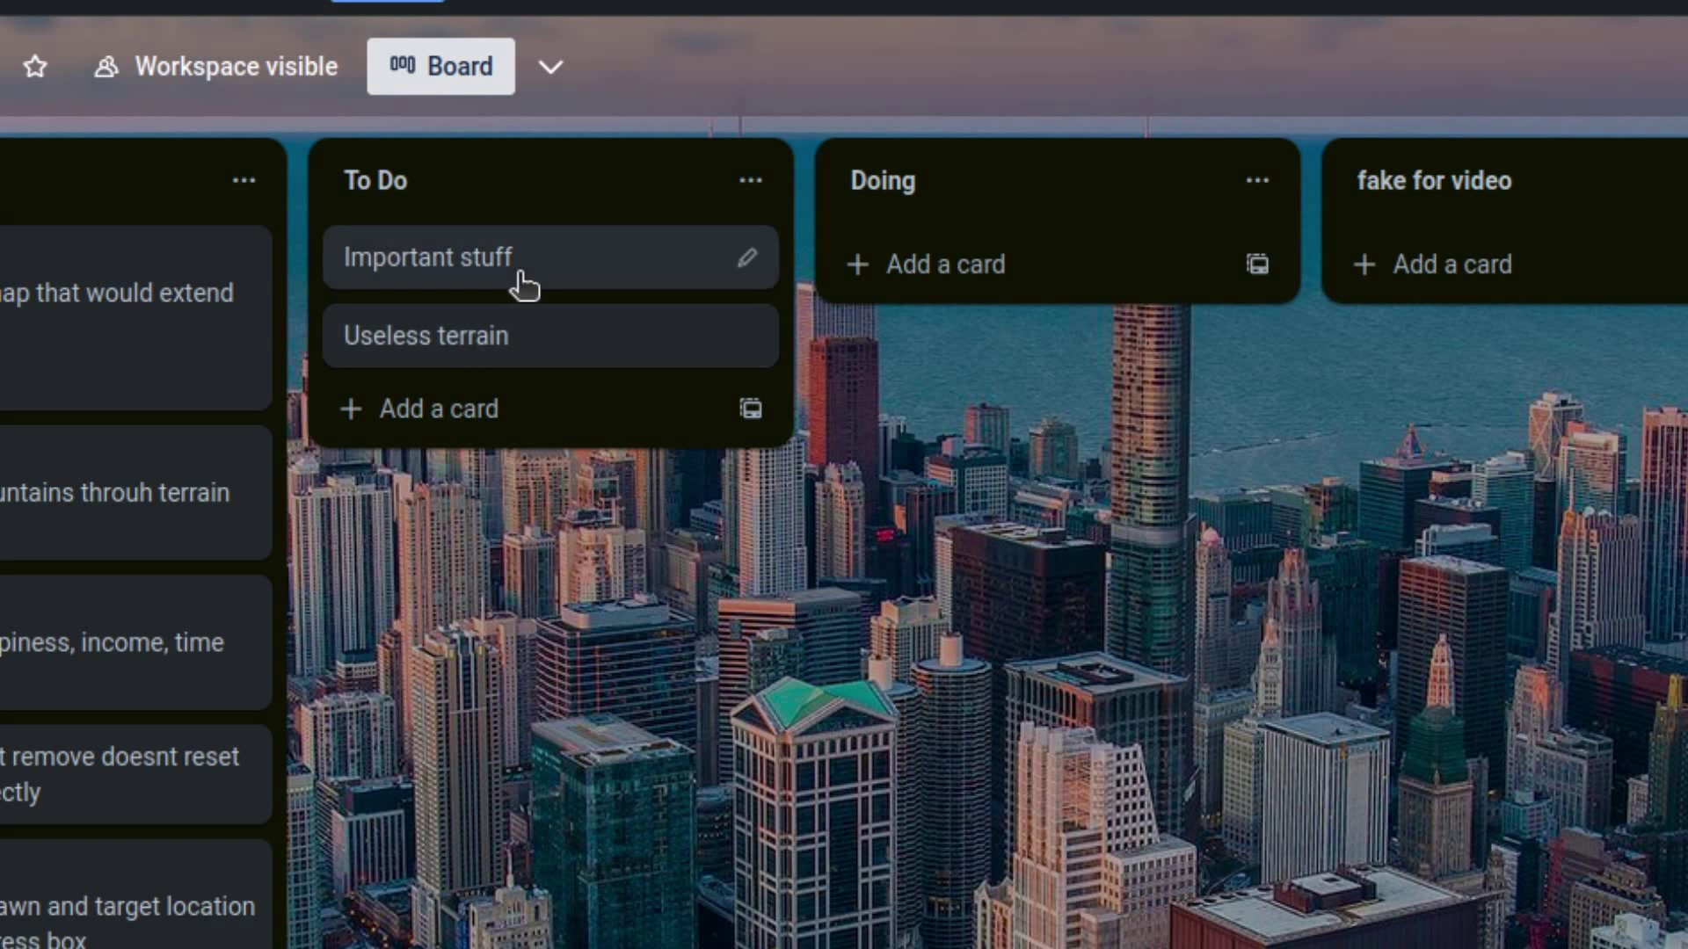
- On the Trello board, move the "Useless terrain" card from the To Do list to the Doing list
drag(523, 283, 967, 263)
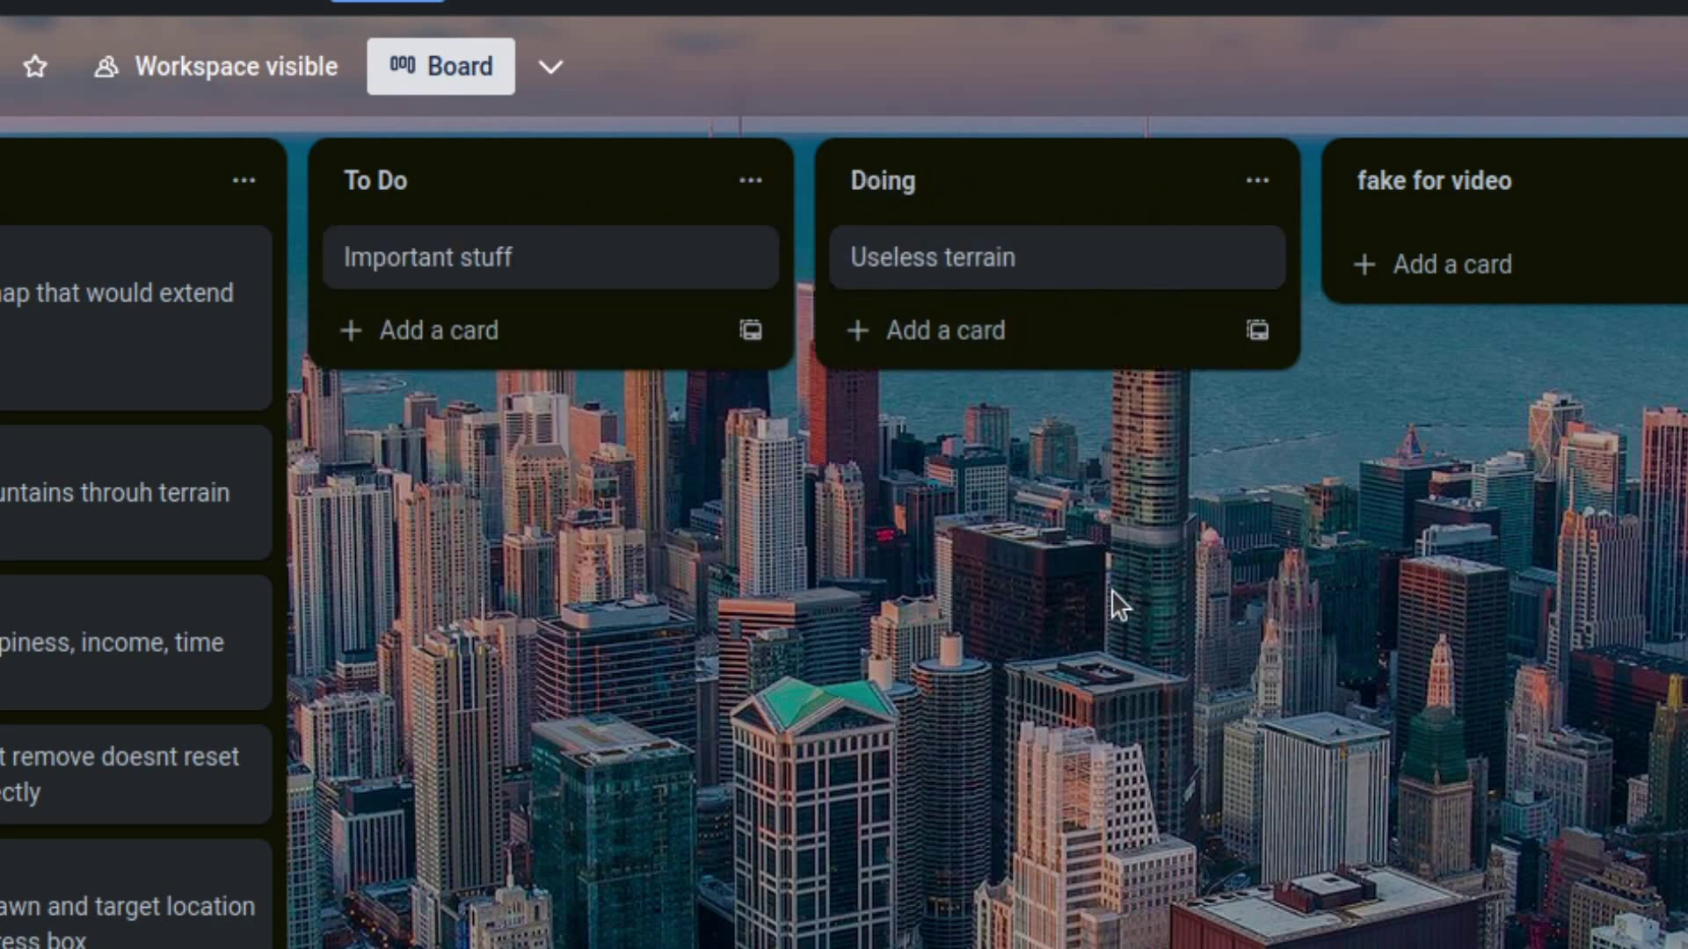
- In MTB Terrain Generator Editor, brush-select the vertices on one side of the plane and raise them with a Value modifier of 10.0
mouse_move(870, 774)
mouse_down()
mouse_move(853, 819)
mouse_move(953, 580)
mouse_move(961, 497)
mouse_move(1143, 503)
mouse_up()
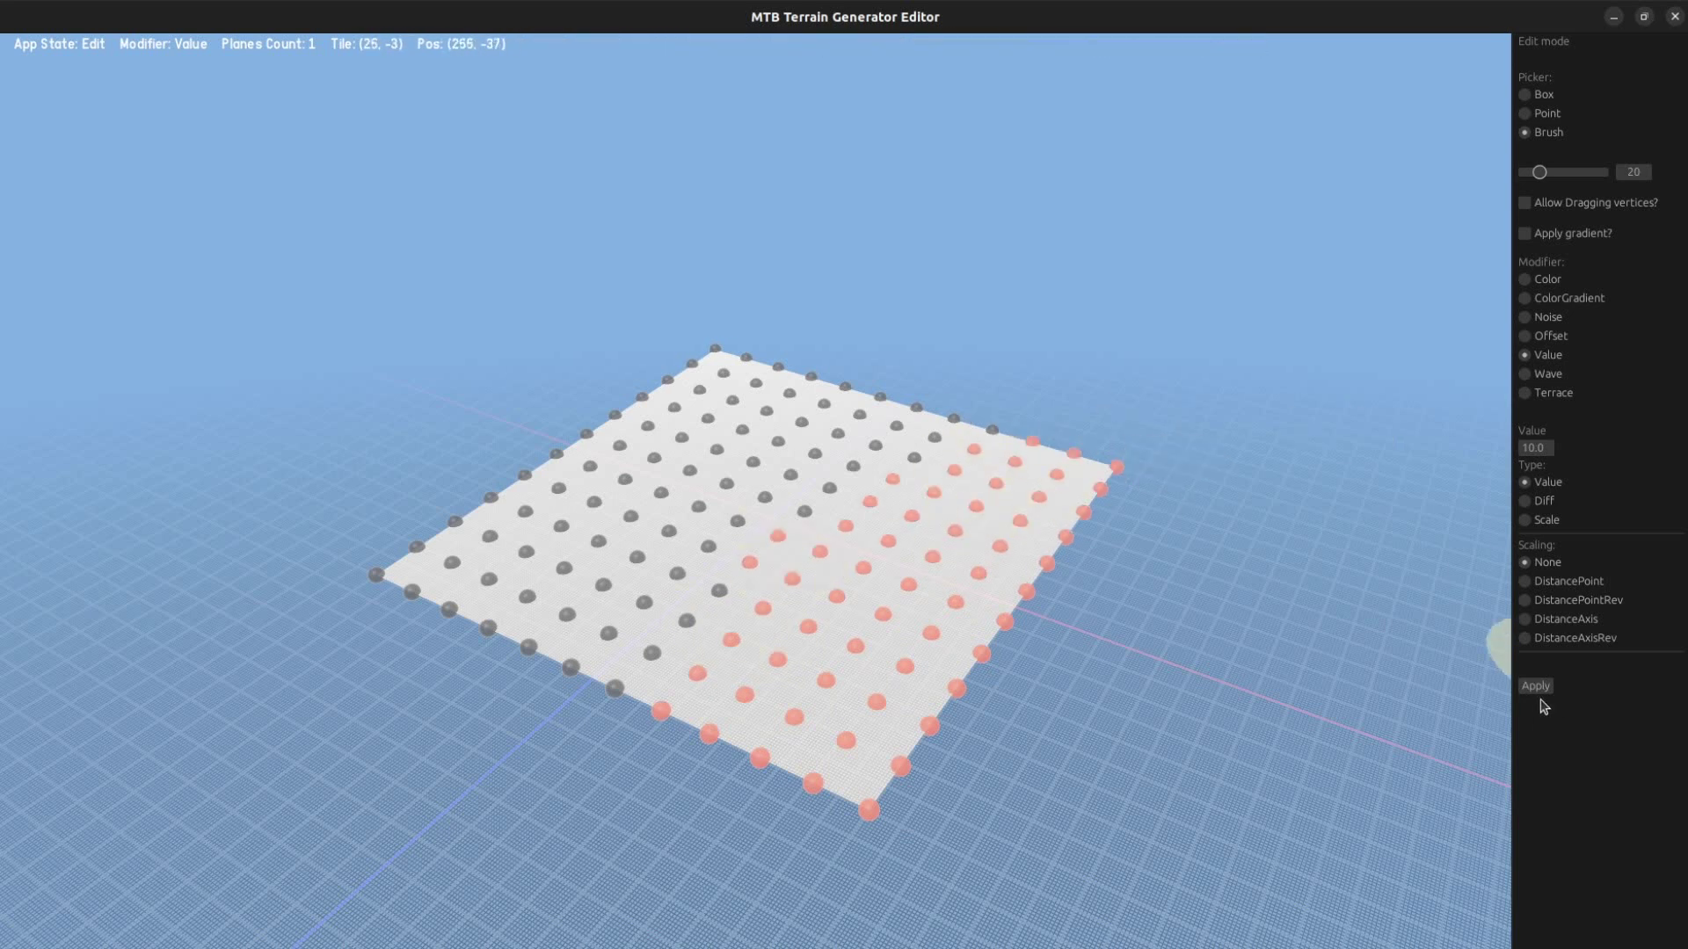
click(1539, 689)
middle_drag(1187, 677, 1526, 697)
middle_drag(1363, 571, 1459, 440)
- Use the Point picker and apply a ColorGradient modifier from black at height 0 to white at height 10
click(1574, 301)
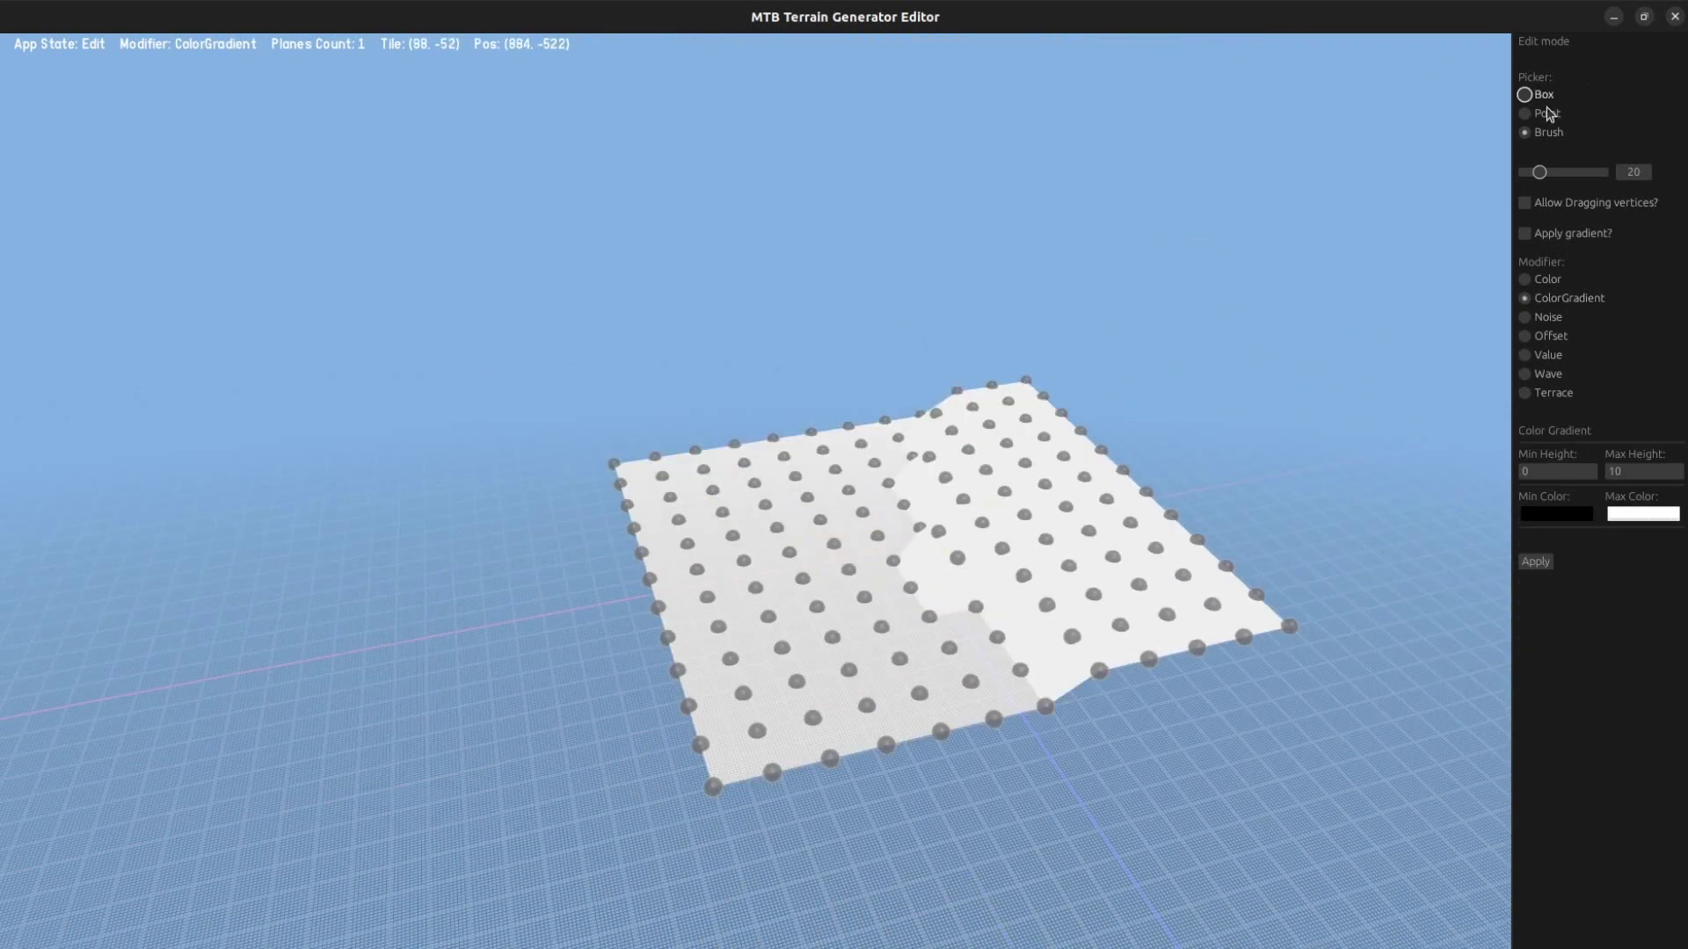
click(1545, 113)
click(1535, 542)
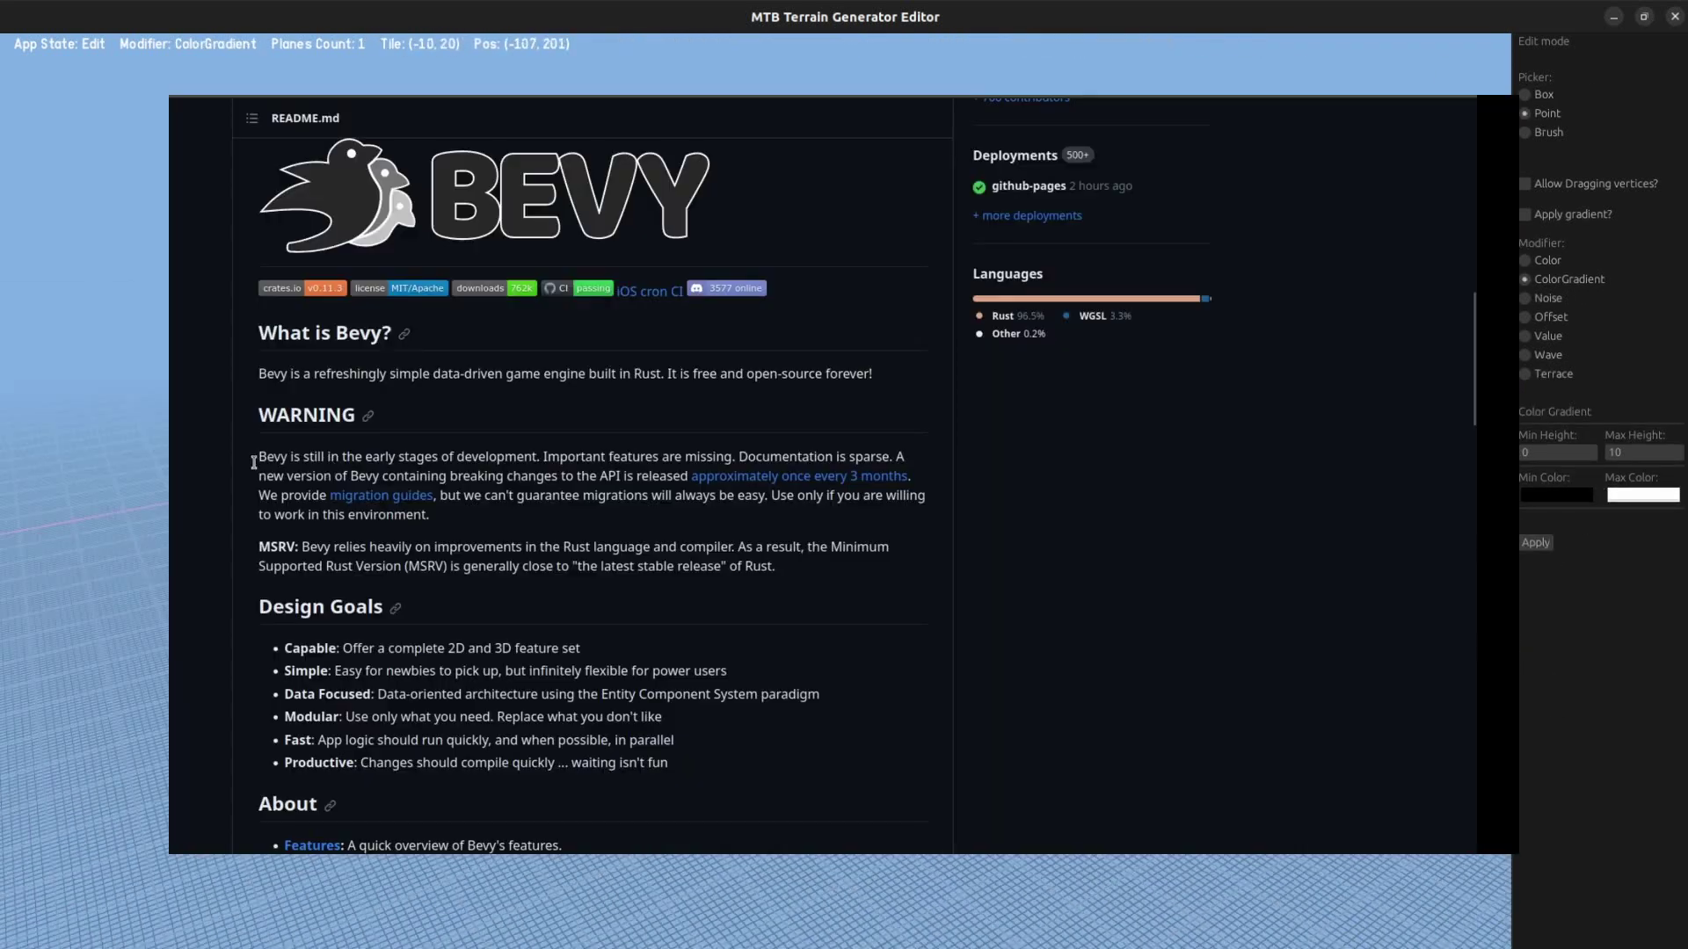
- Highlight the paragraph under WARNING in the Bevy README
drag(256, 458, 931, 527)
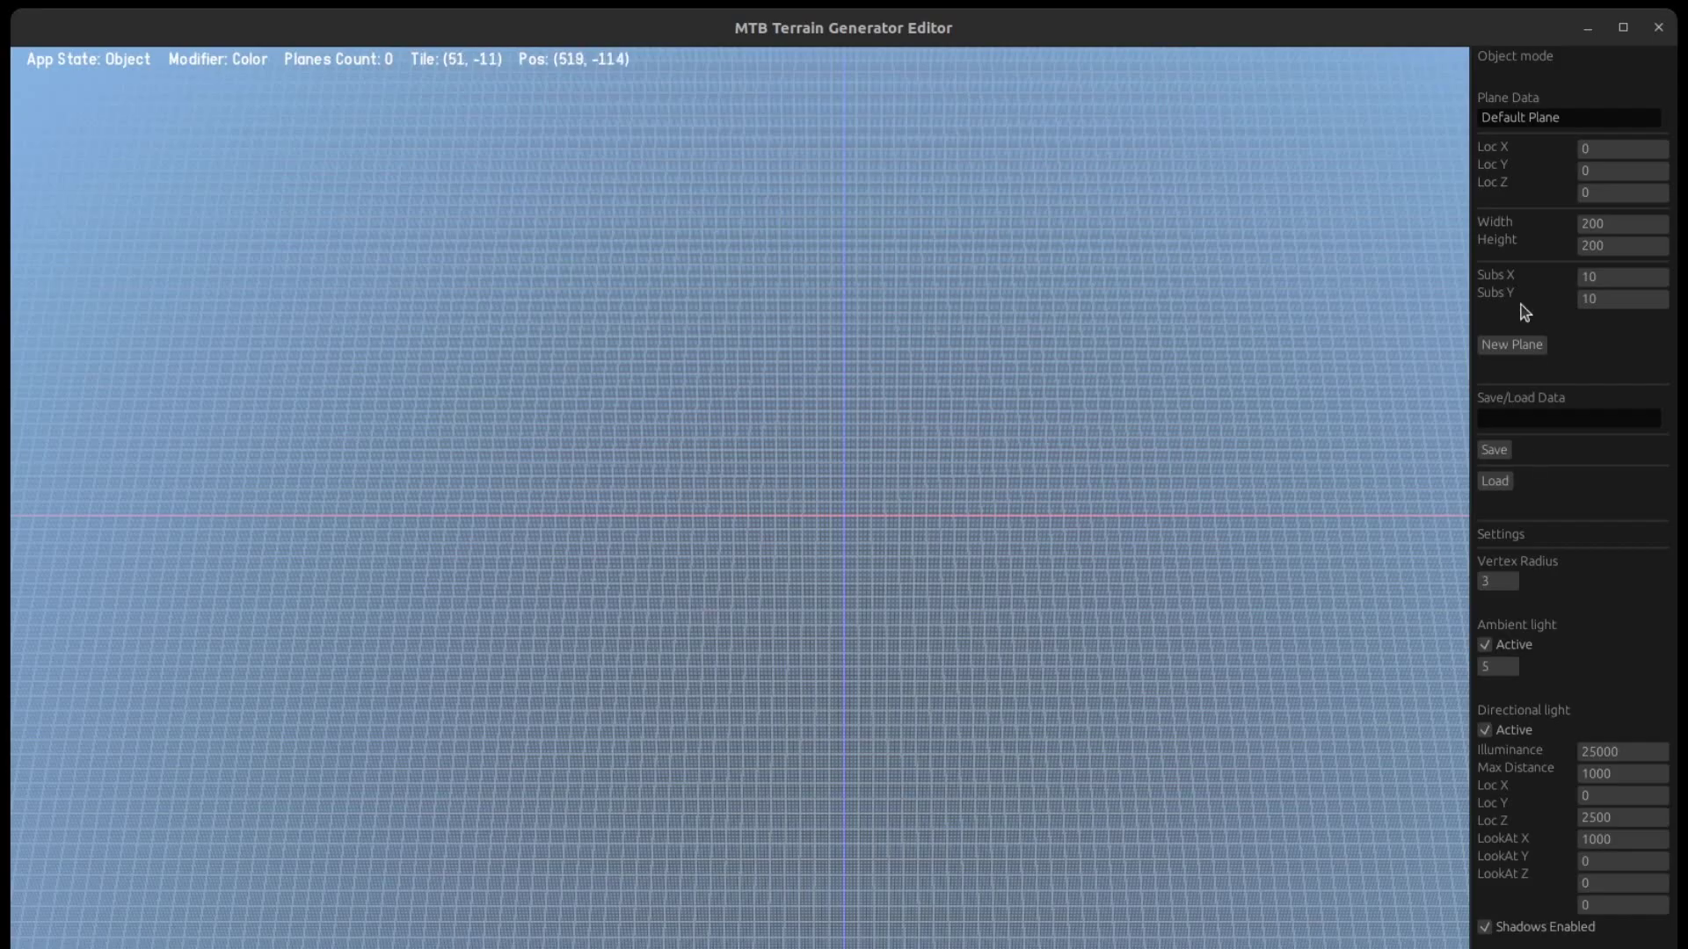
- Add four 200 by 200 planes with 10 by 10 subdivisions, placed in a two-by-two arrangement around the origin
click(1511, 345)
click(728, 392)
click(1511, 345)
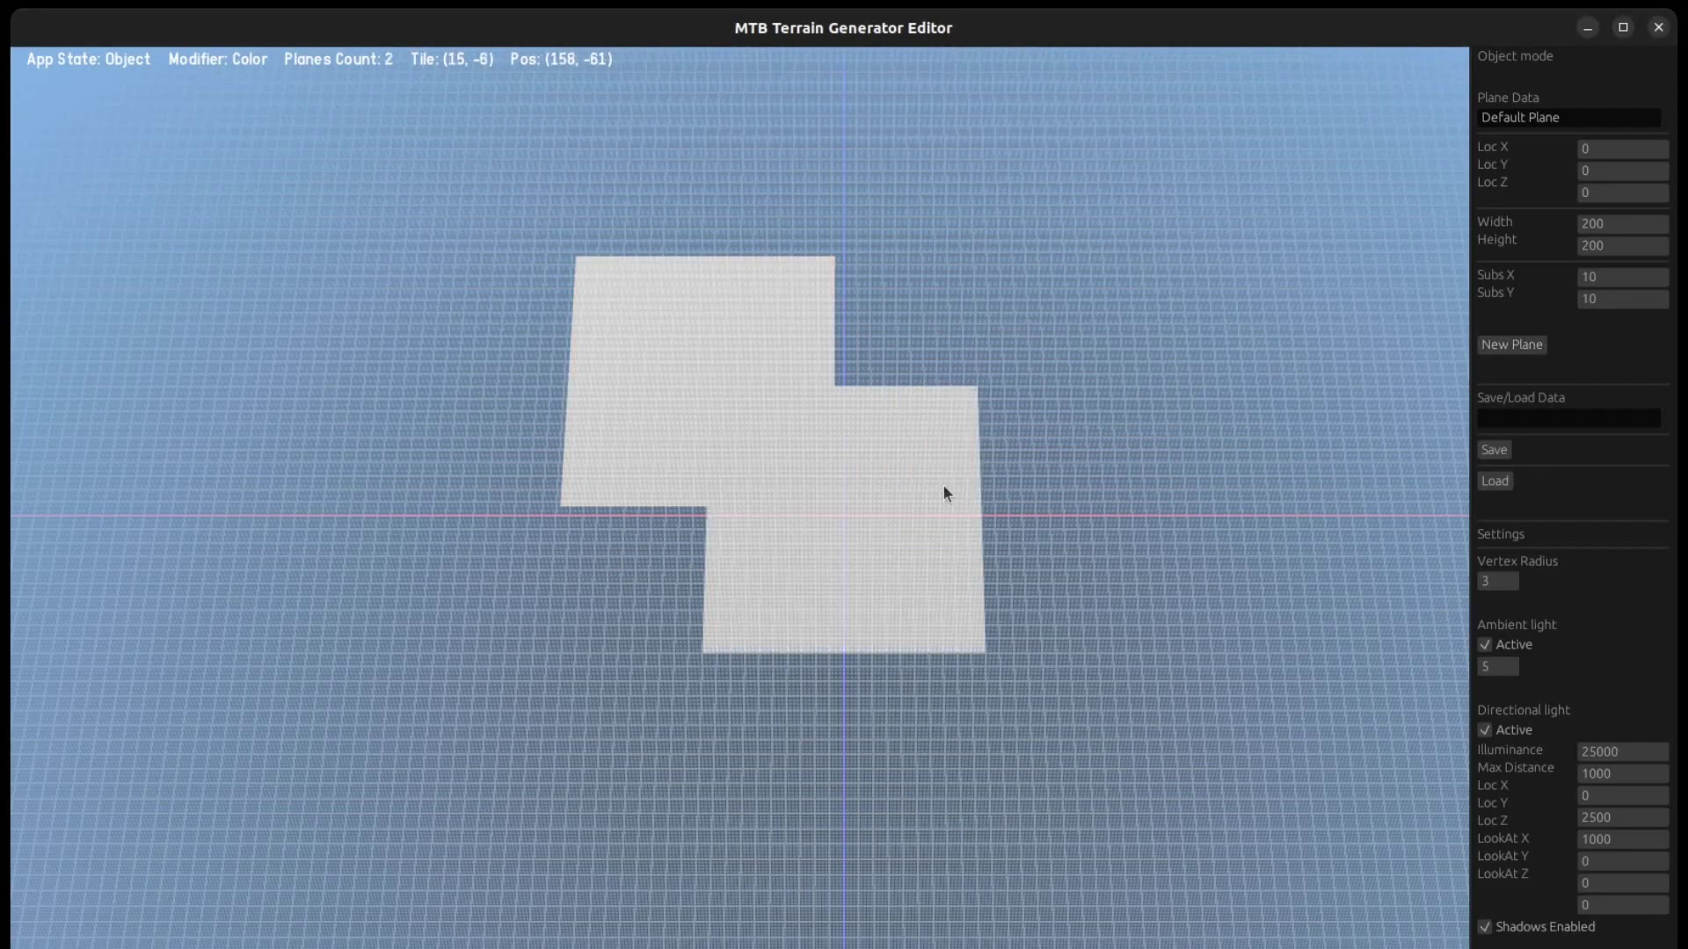
click(1030, 408)
click(1514, 350)
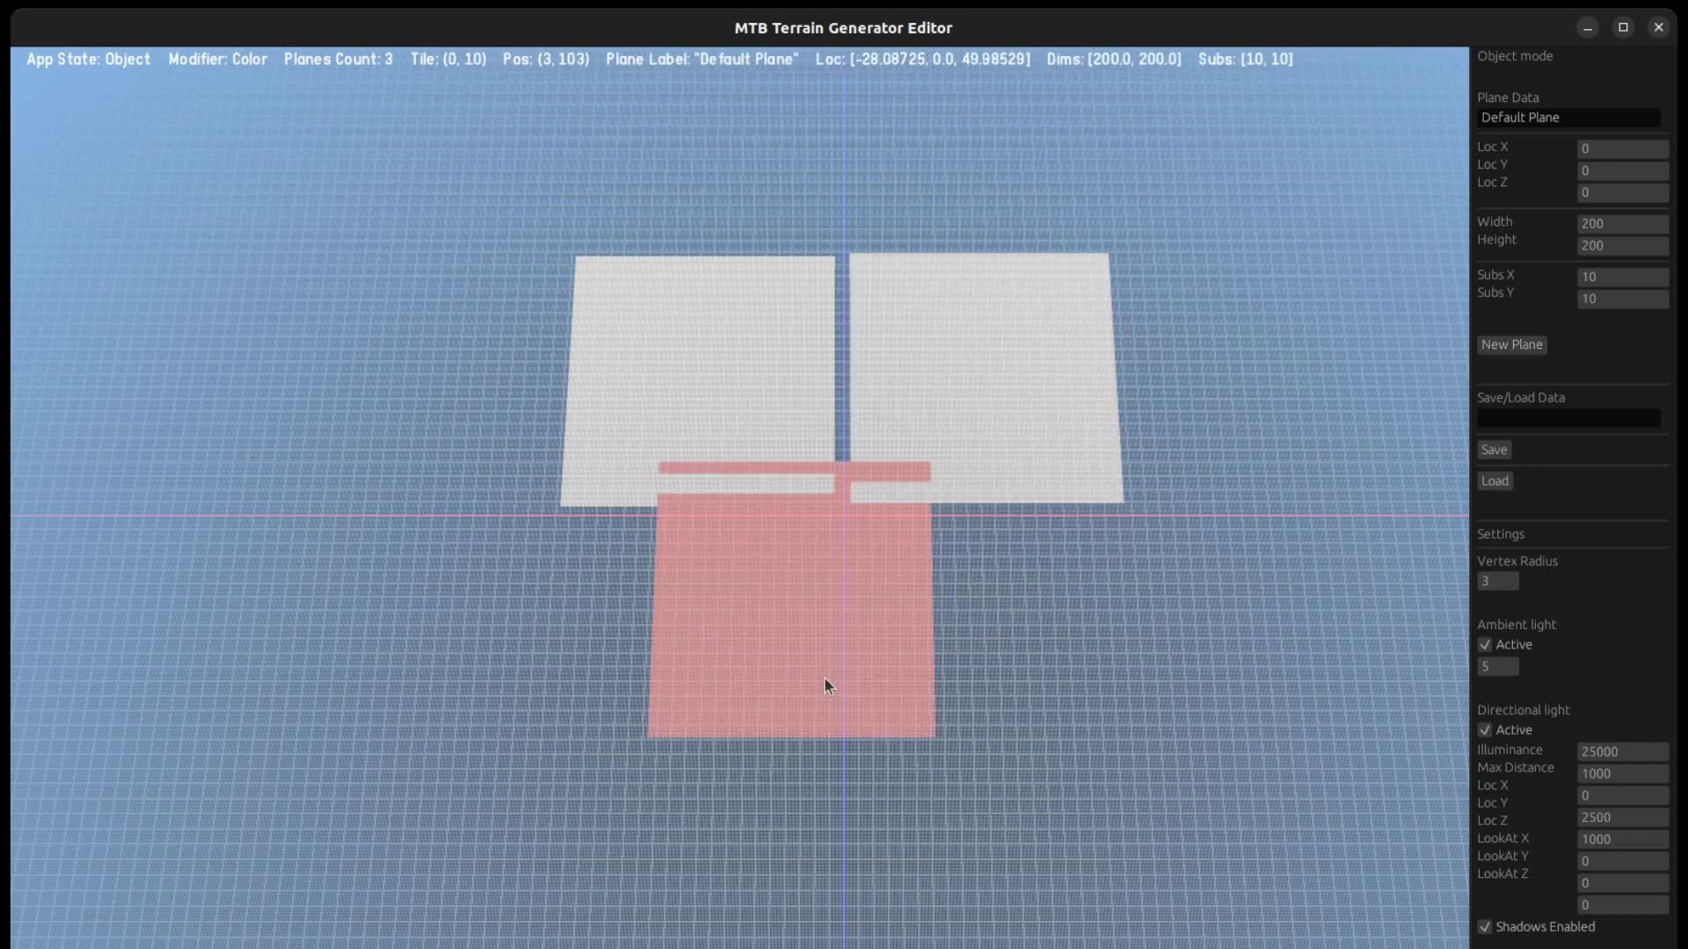
click(721, 729)
click(1512, 347)
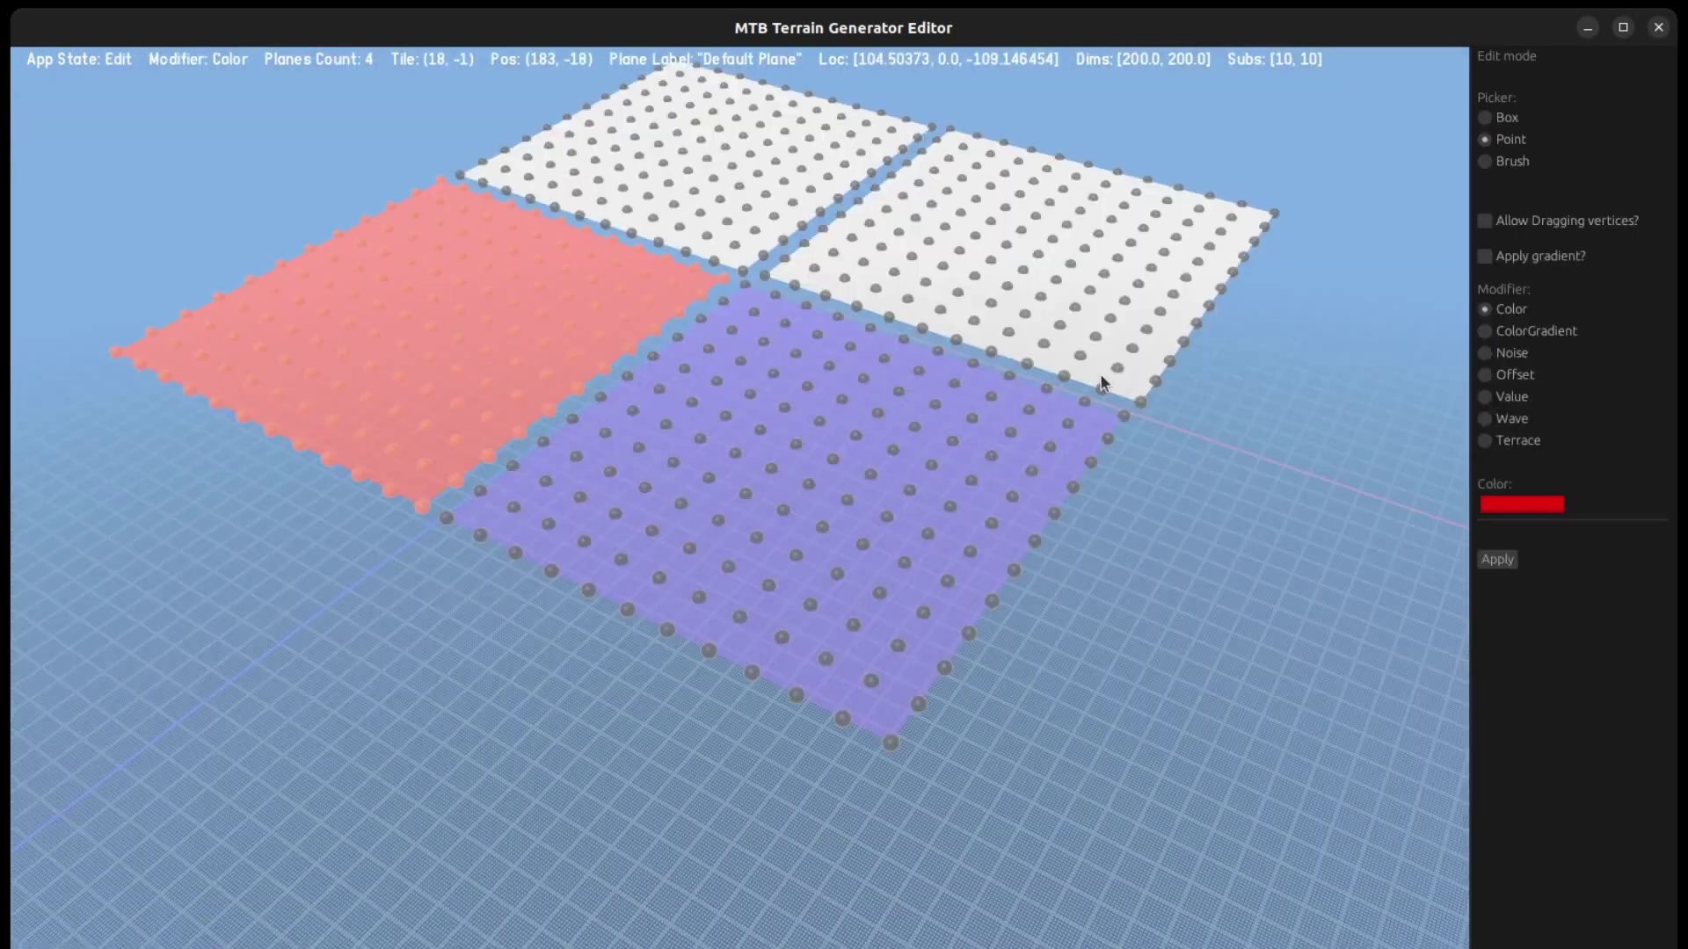
- Set the Color modifier to yellow-green and apply it to a point on the white plane nearest the camera
key(w)
click(1521, 503)
click(54, 262)
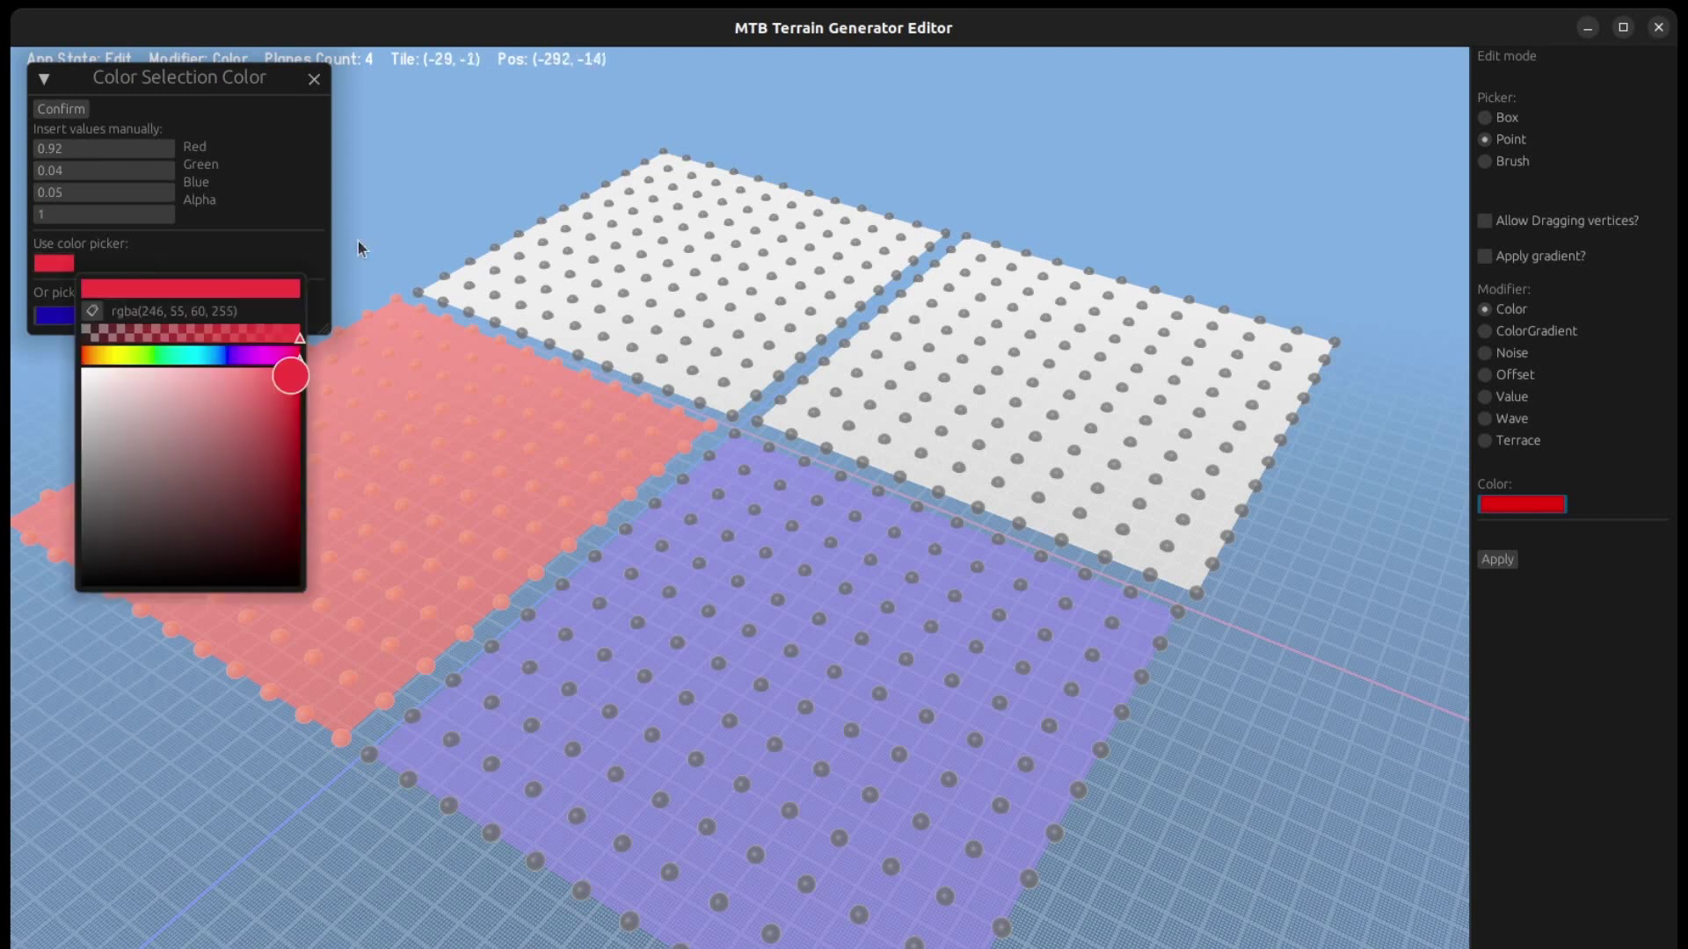
click(121, 355)
click(72, 115)
click(314, 79)
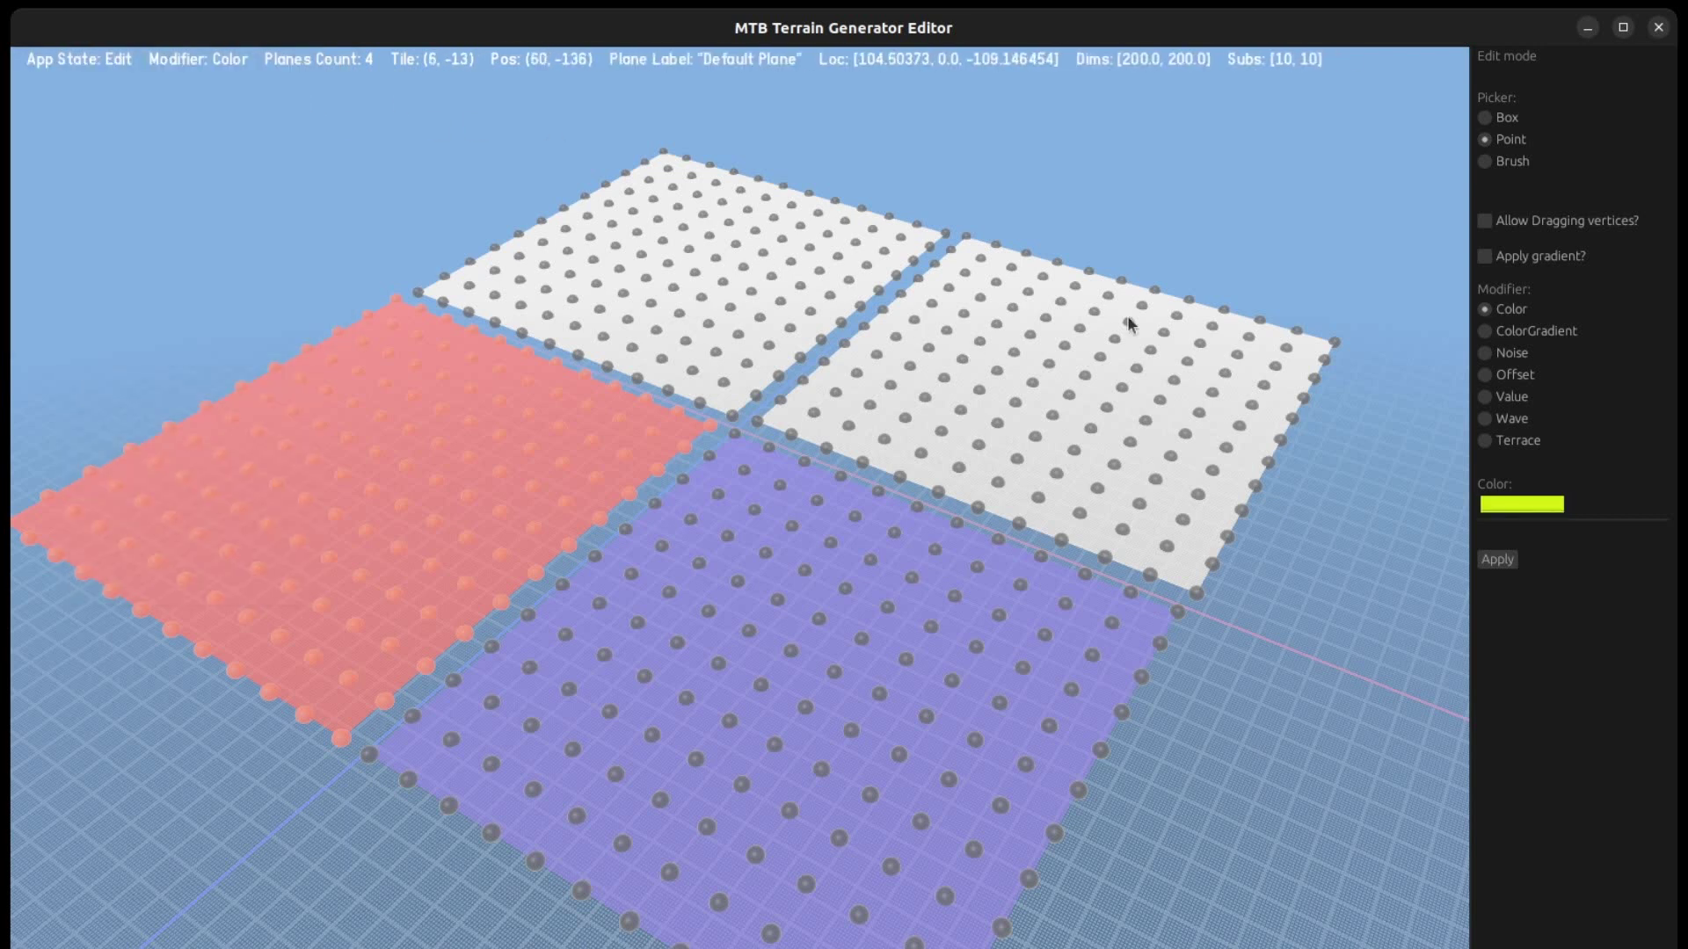
click(1143, 352)
click(1497, 559)
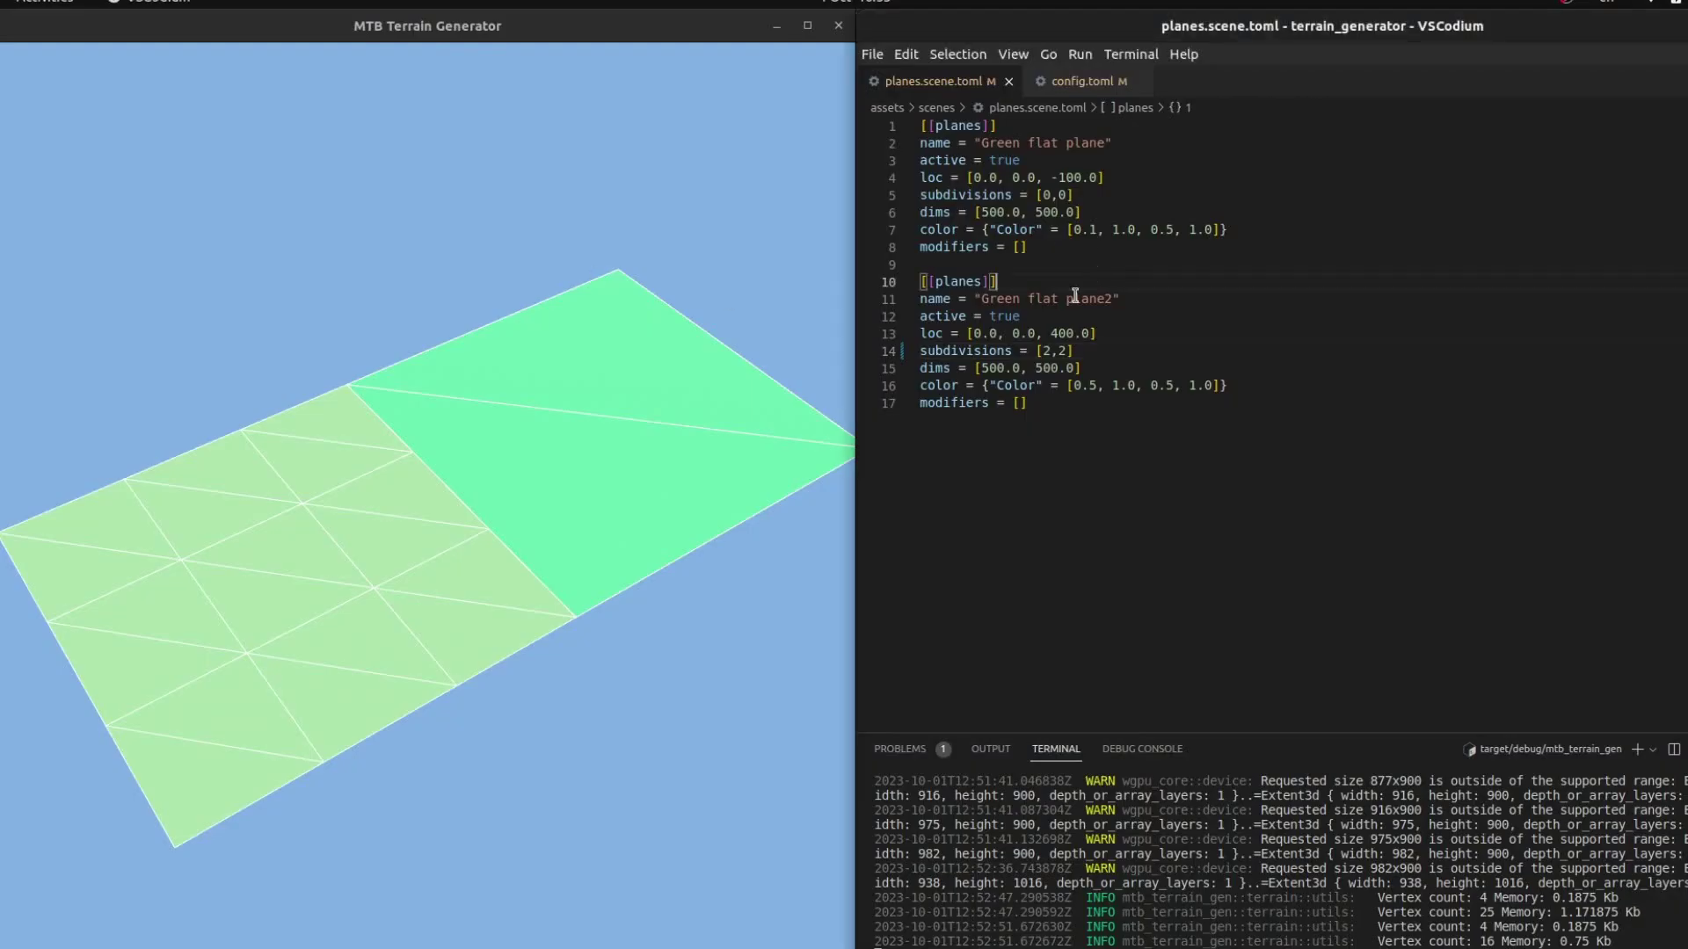
- In VSCodium, set the subdivisions of "Green flat plane2" to [4,4] in planes.scene.toml and save the file
text(2)
key(BackSpace)
text(4)
key(ctrl+s)
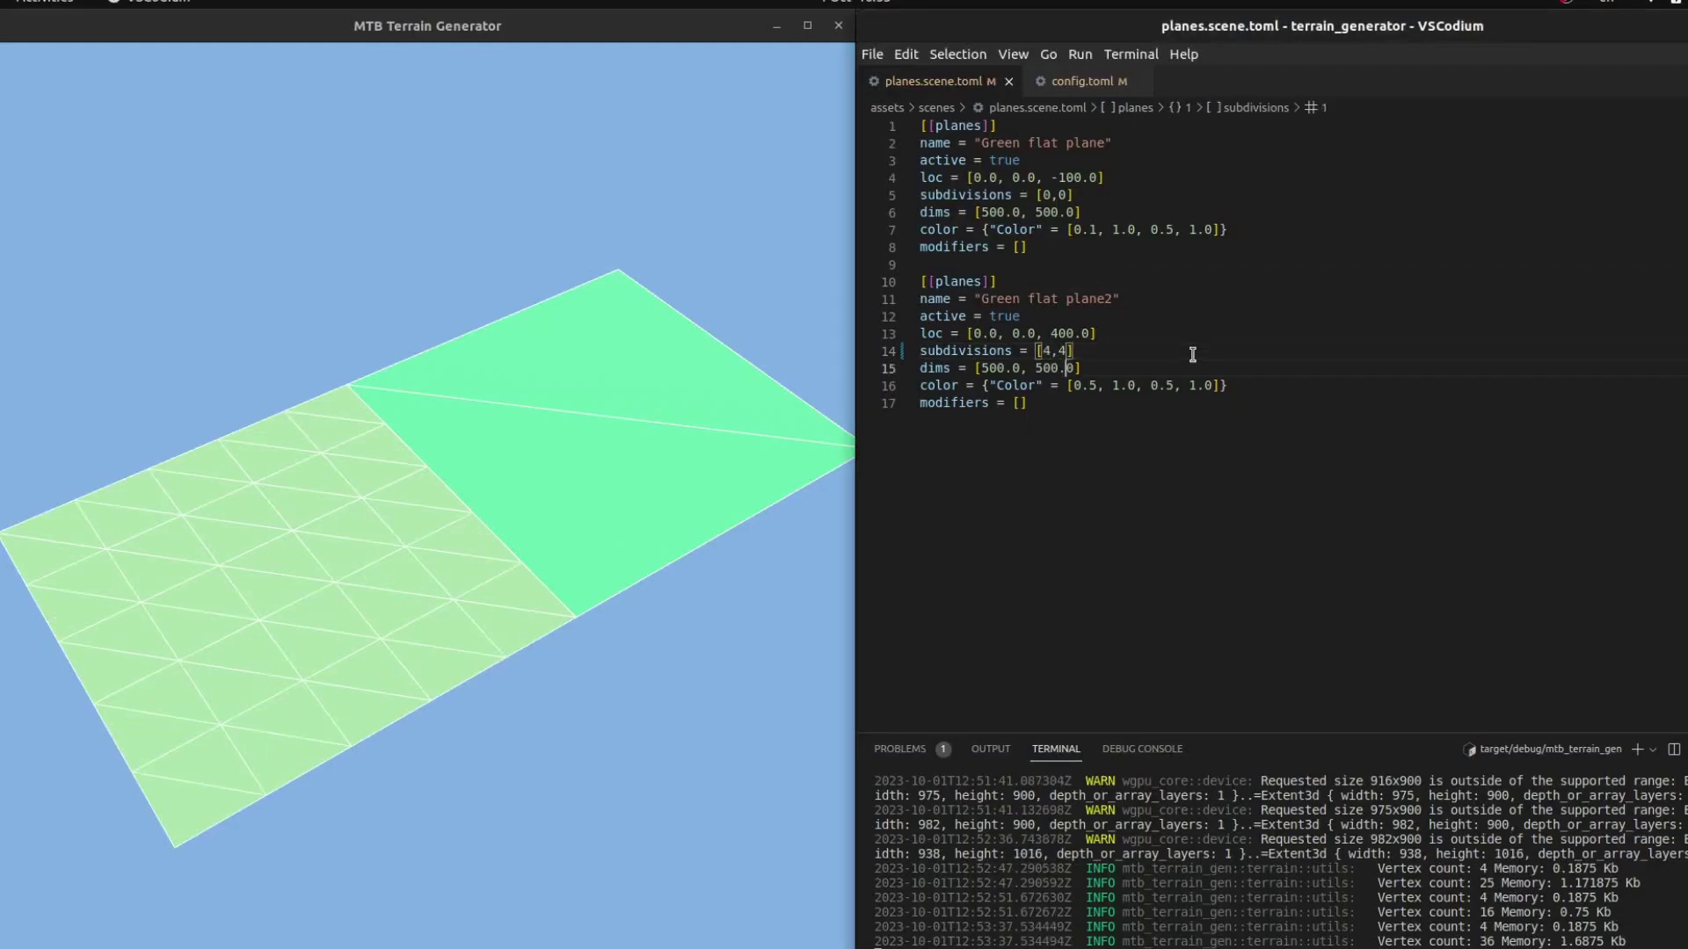
- Set the second dims value of "Green flat plane2" to 100.0 and save the scene file
key(Left)
key(Left)
key(Left)
key(BackSpace)
text(10)
key(ctrl+s)
key(BackSpace)
key(ctrl+s)
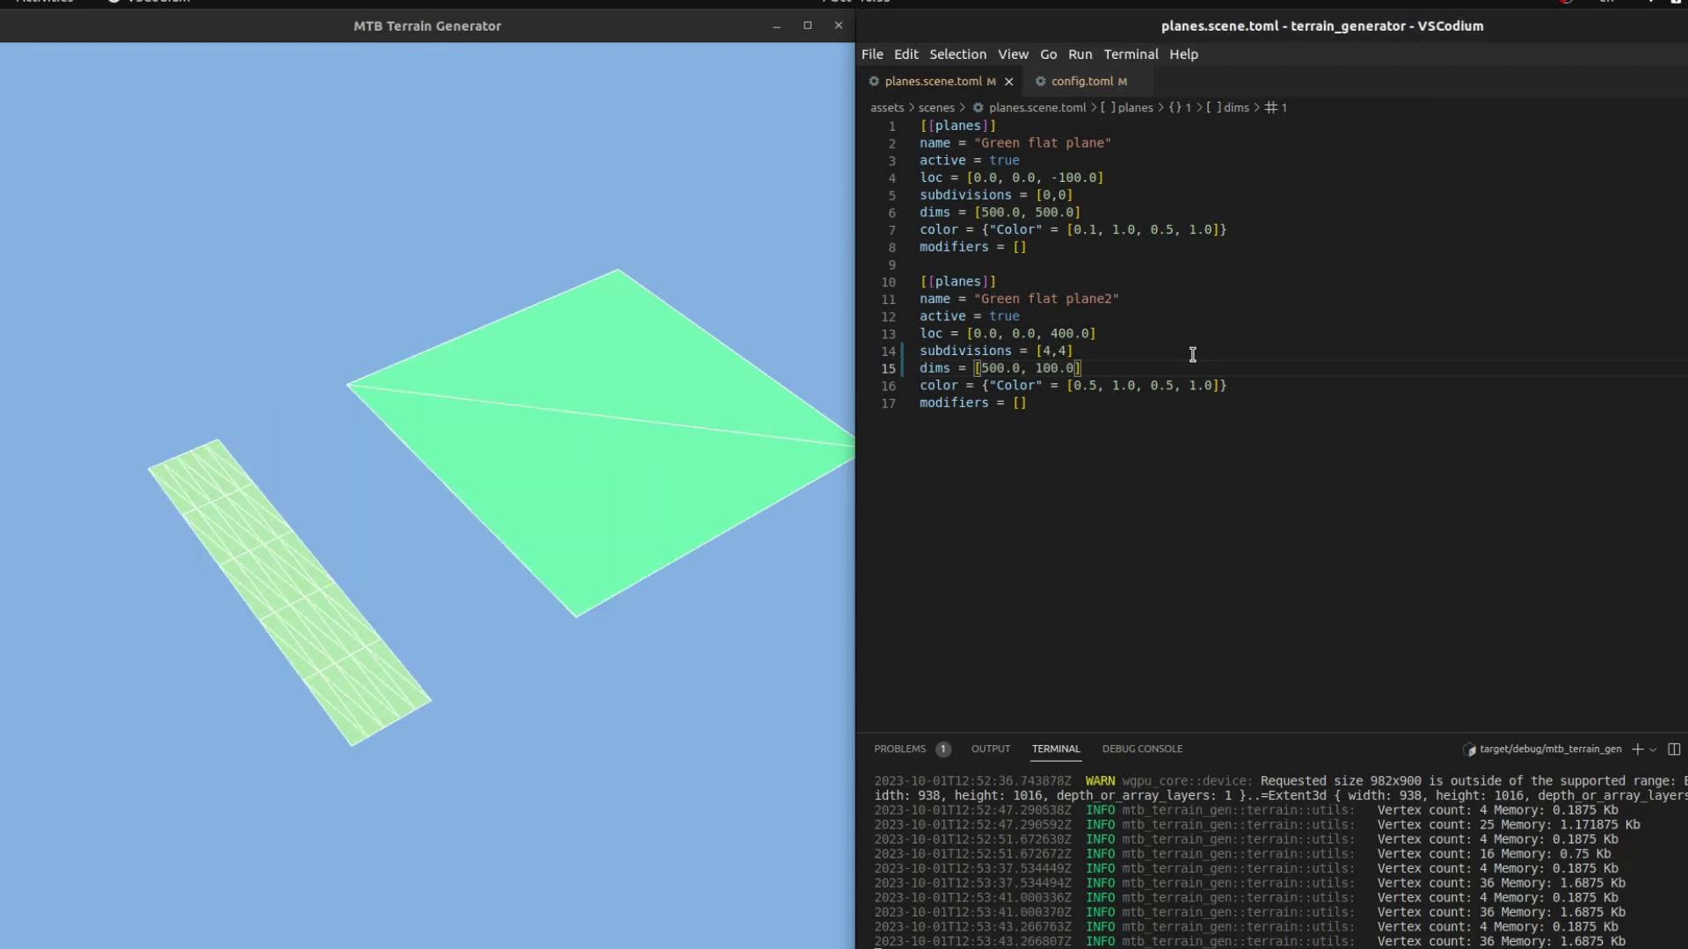
- Set the second dims value of "Green flat plane2" to 400.0 and save the scene file
key(BackSpace)
text(4)
key(ctrl+s)
- Set the first color value of "Green flat plane" to 0.9 and save the scene file
key(BackSpace)
text(9)
key(ctrl+s)
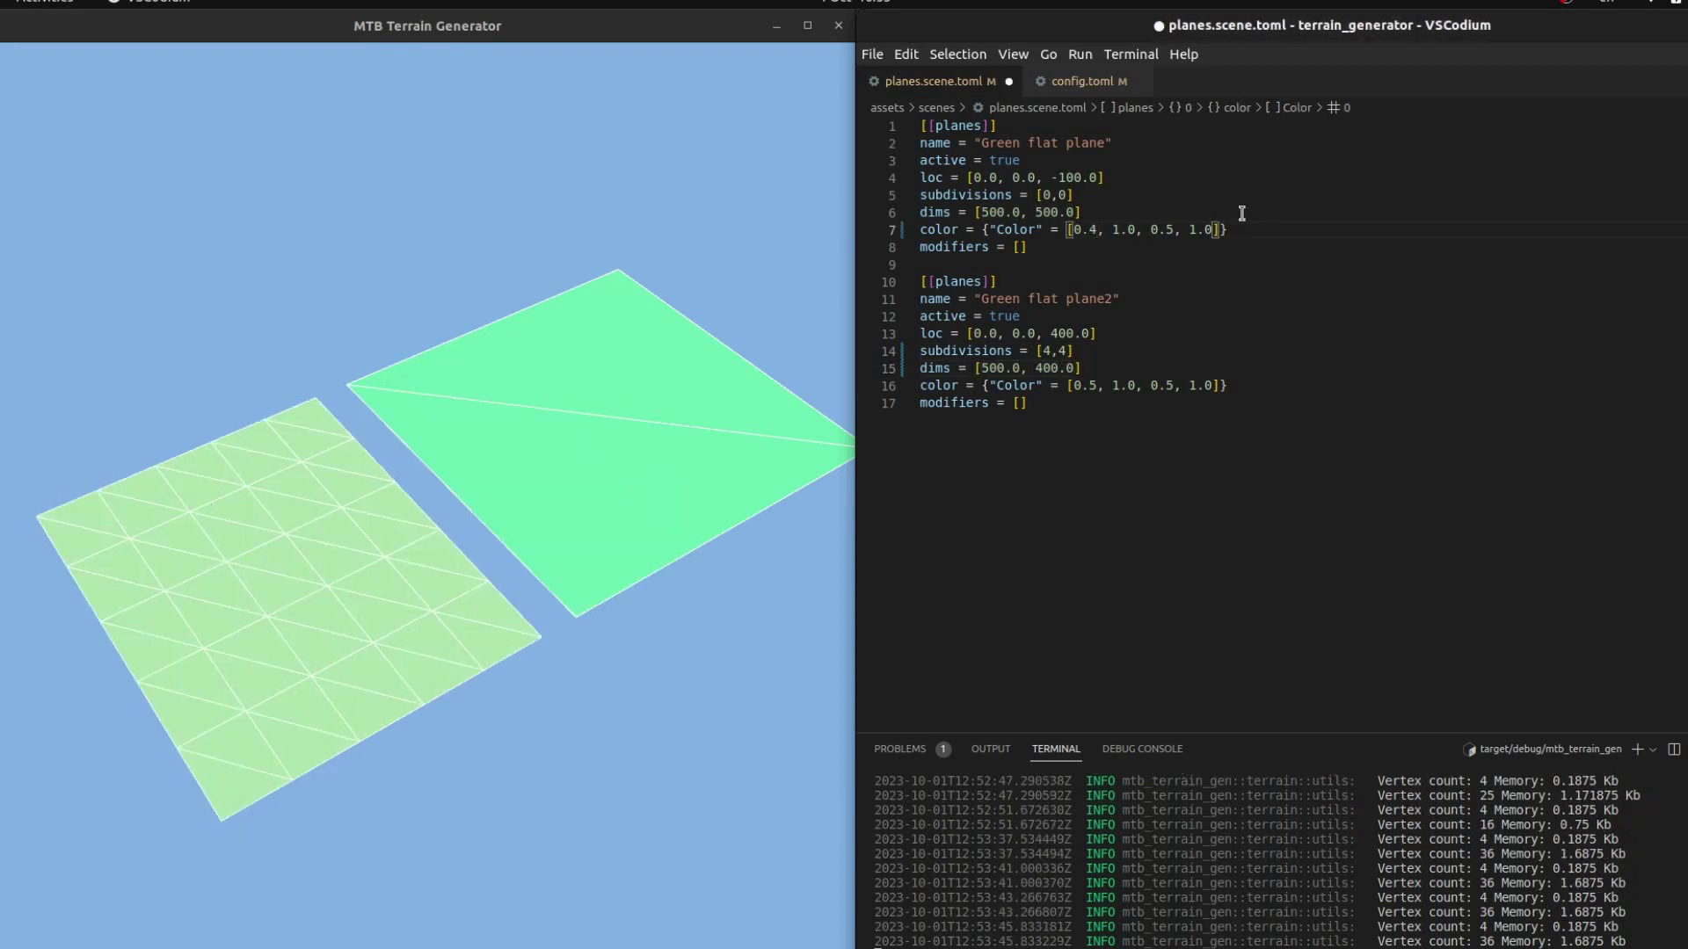
- Set the second color value of "Green flat plane" to 0.2 and save the scene file
key(Right)
key(Right)
key(Right)
key(Right)
key(Right)
key(BackSpace)
key(BackSpace)
key(BackSpace)
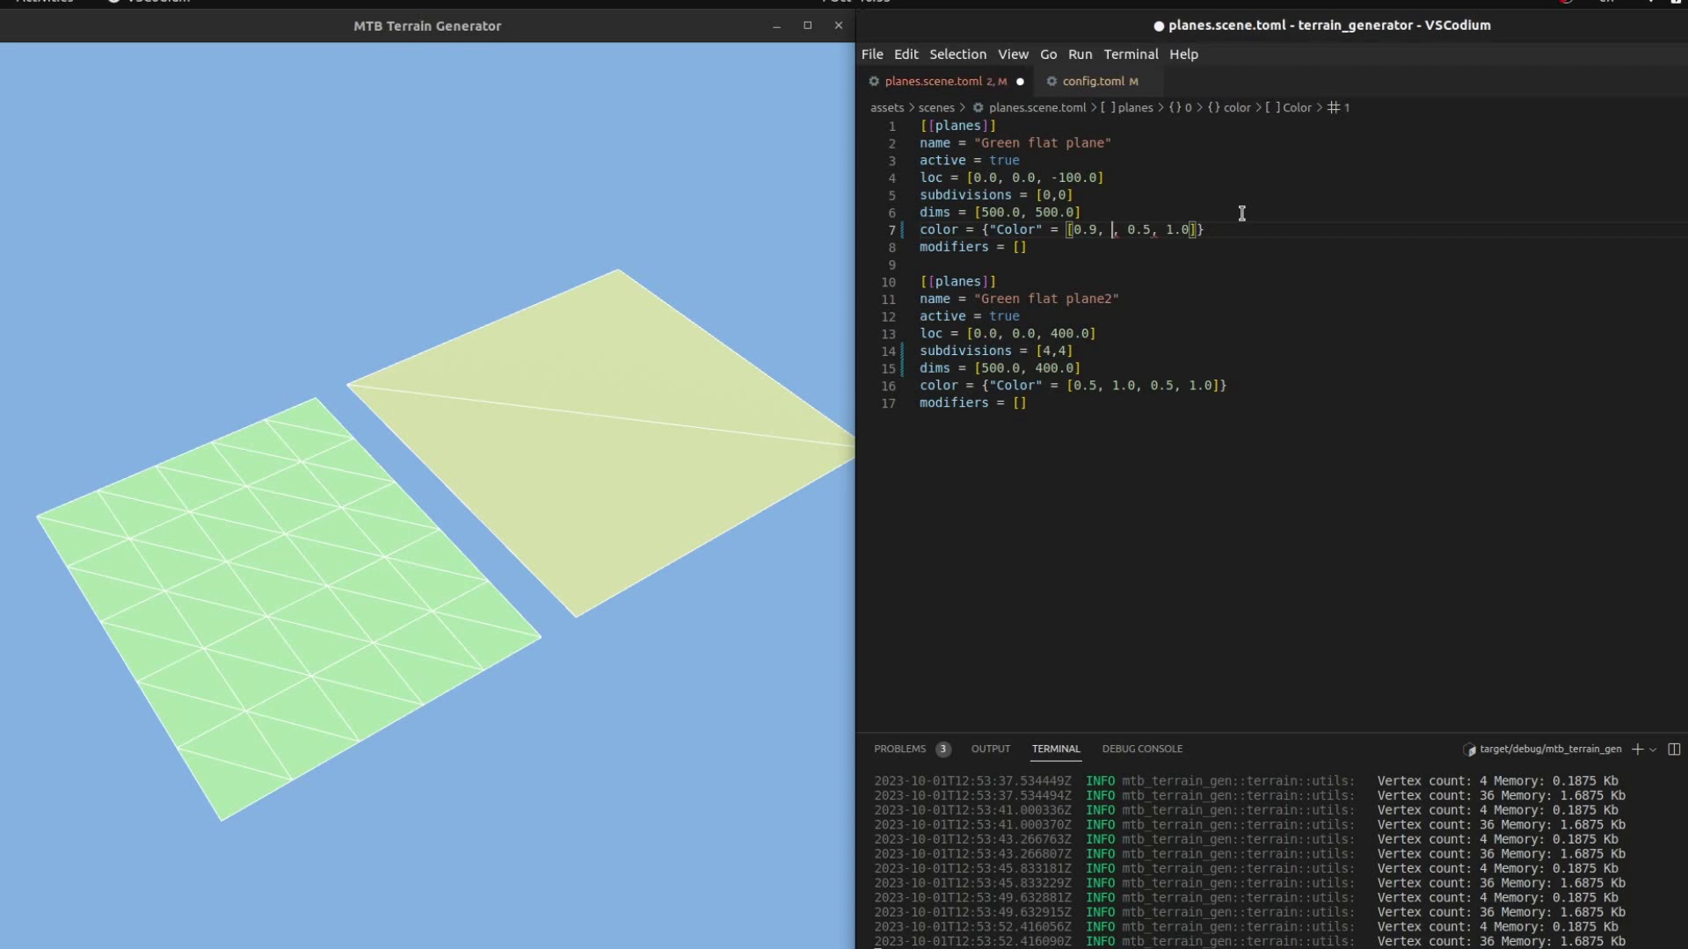
text(0.2)
key(ctrl+s)
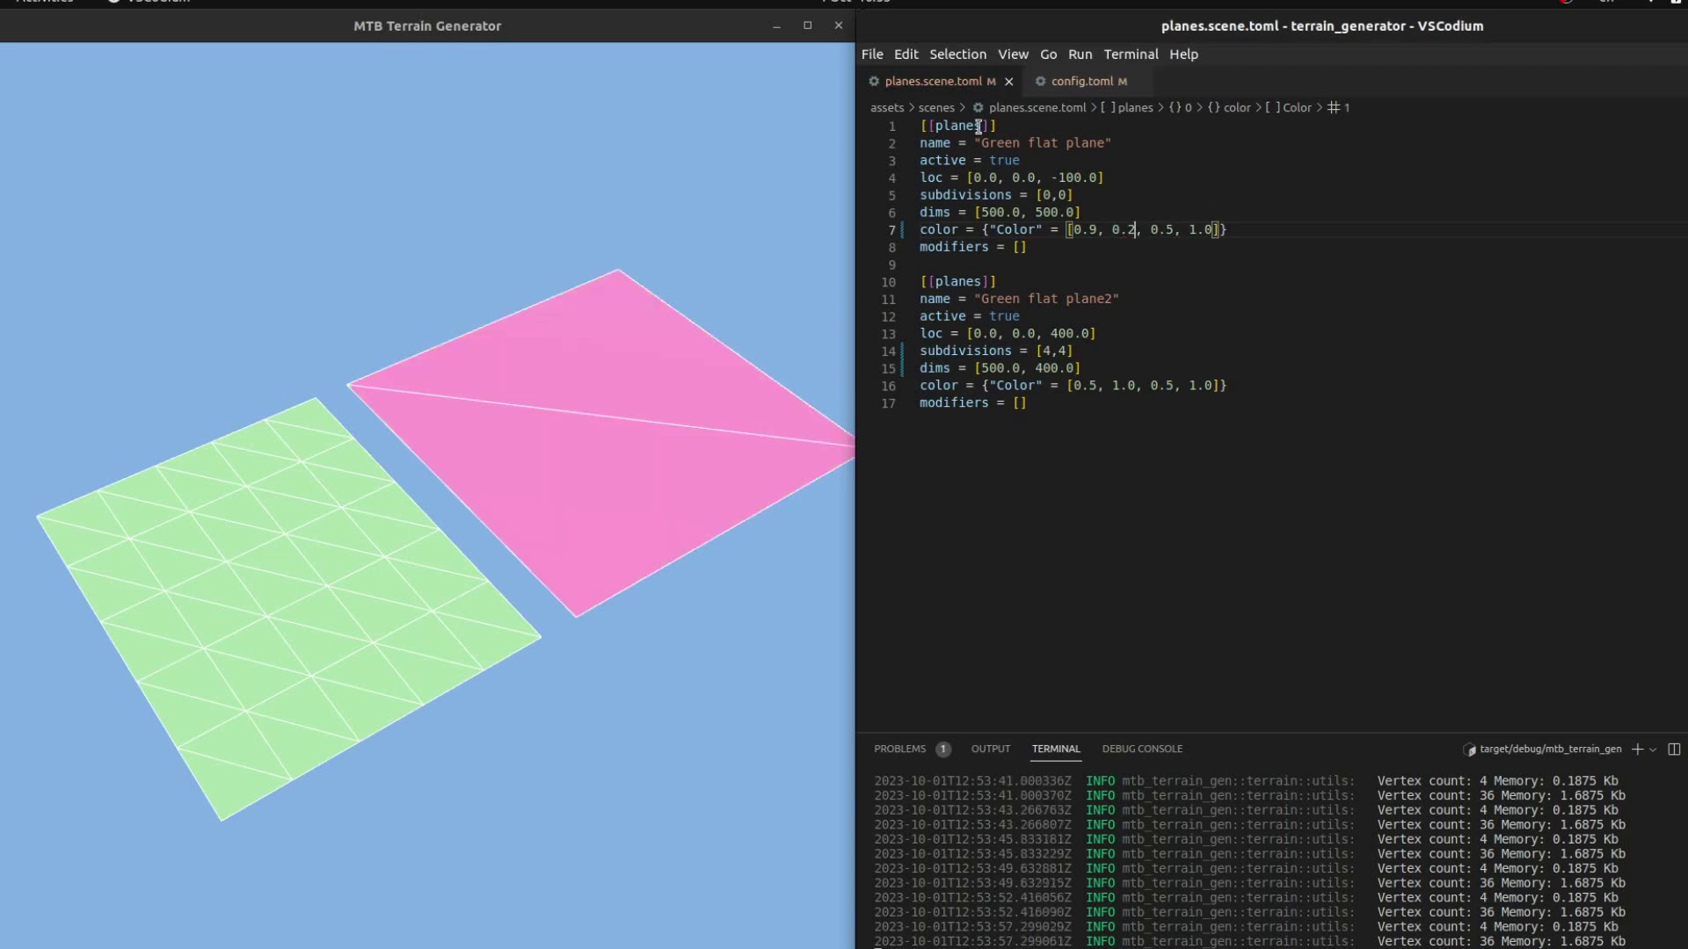
- Deactivate "Green flat plane2" by setting active to false, and save the scene file
double_click(1004, 316)
text(false)
key(ctrl+s)
- Reactivate "Green flat plane2" by setting active to true, and save the scene file
key(BackSpace)
key(BackSpace)
key(BackSpace)
key(BackSpace)
key(BackSpace)
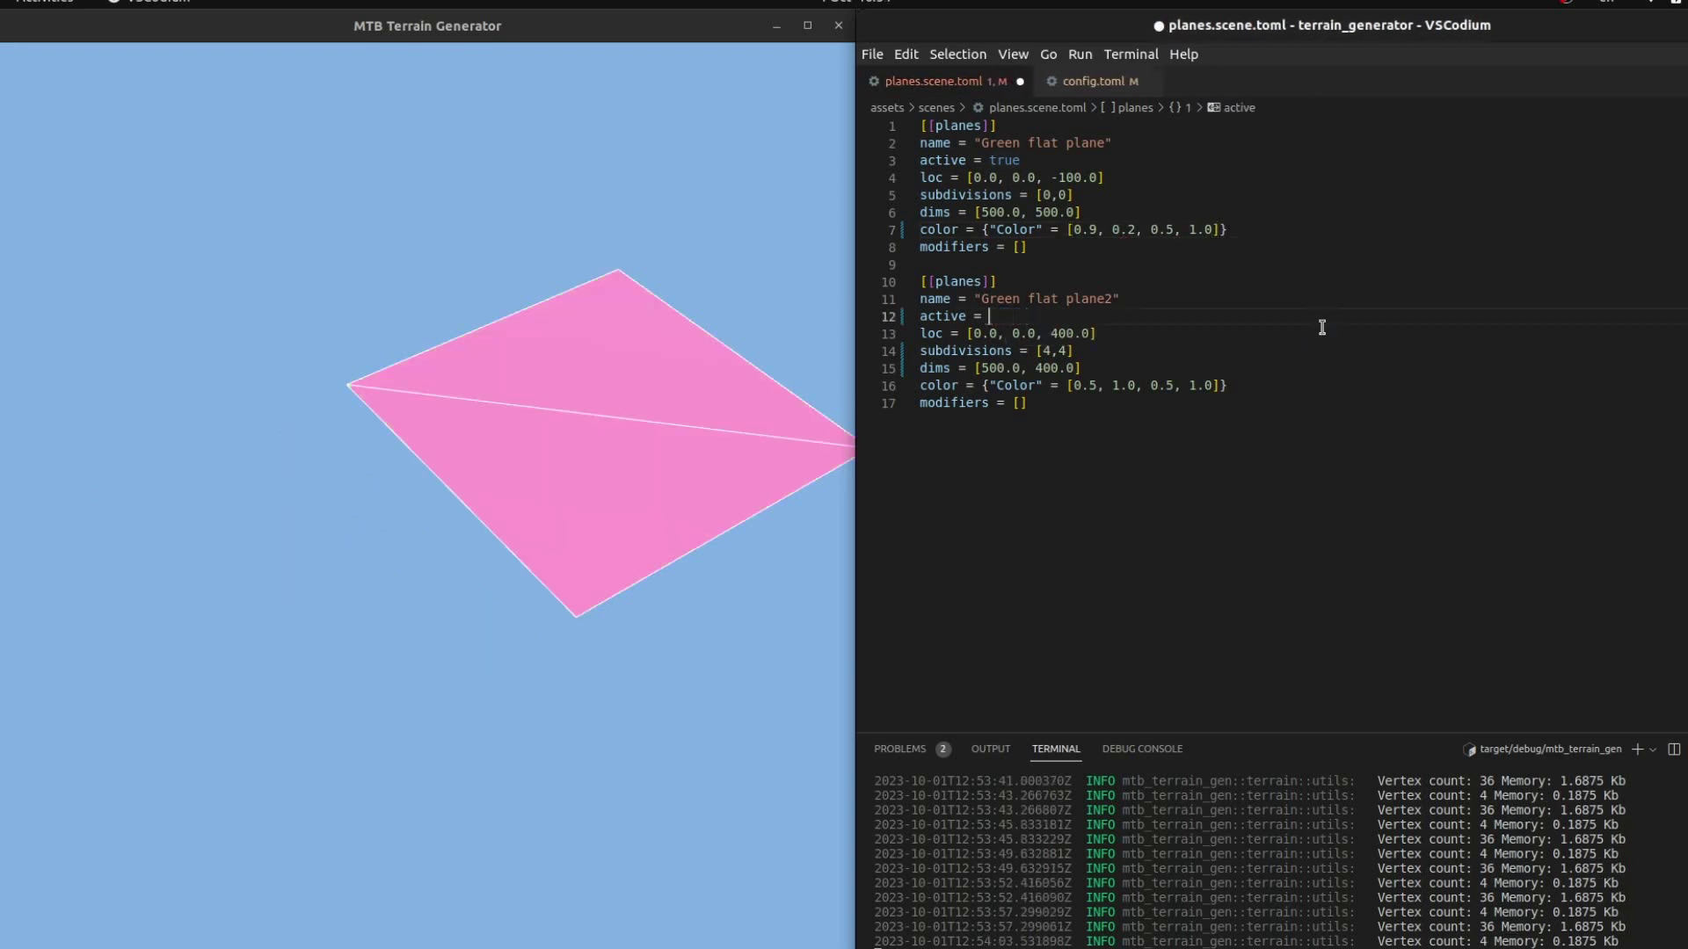
text(true)
key(ctrl+s)
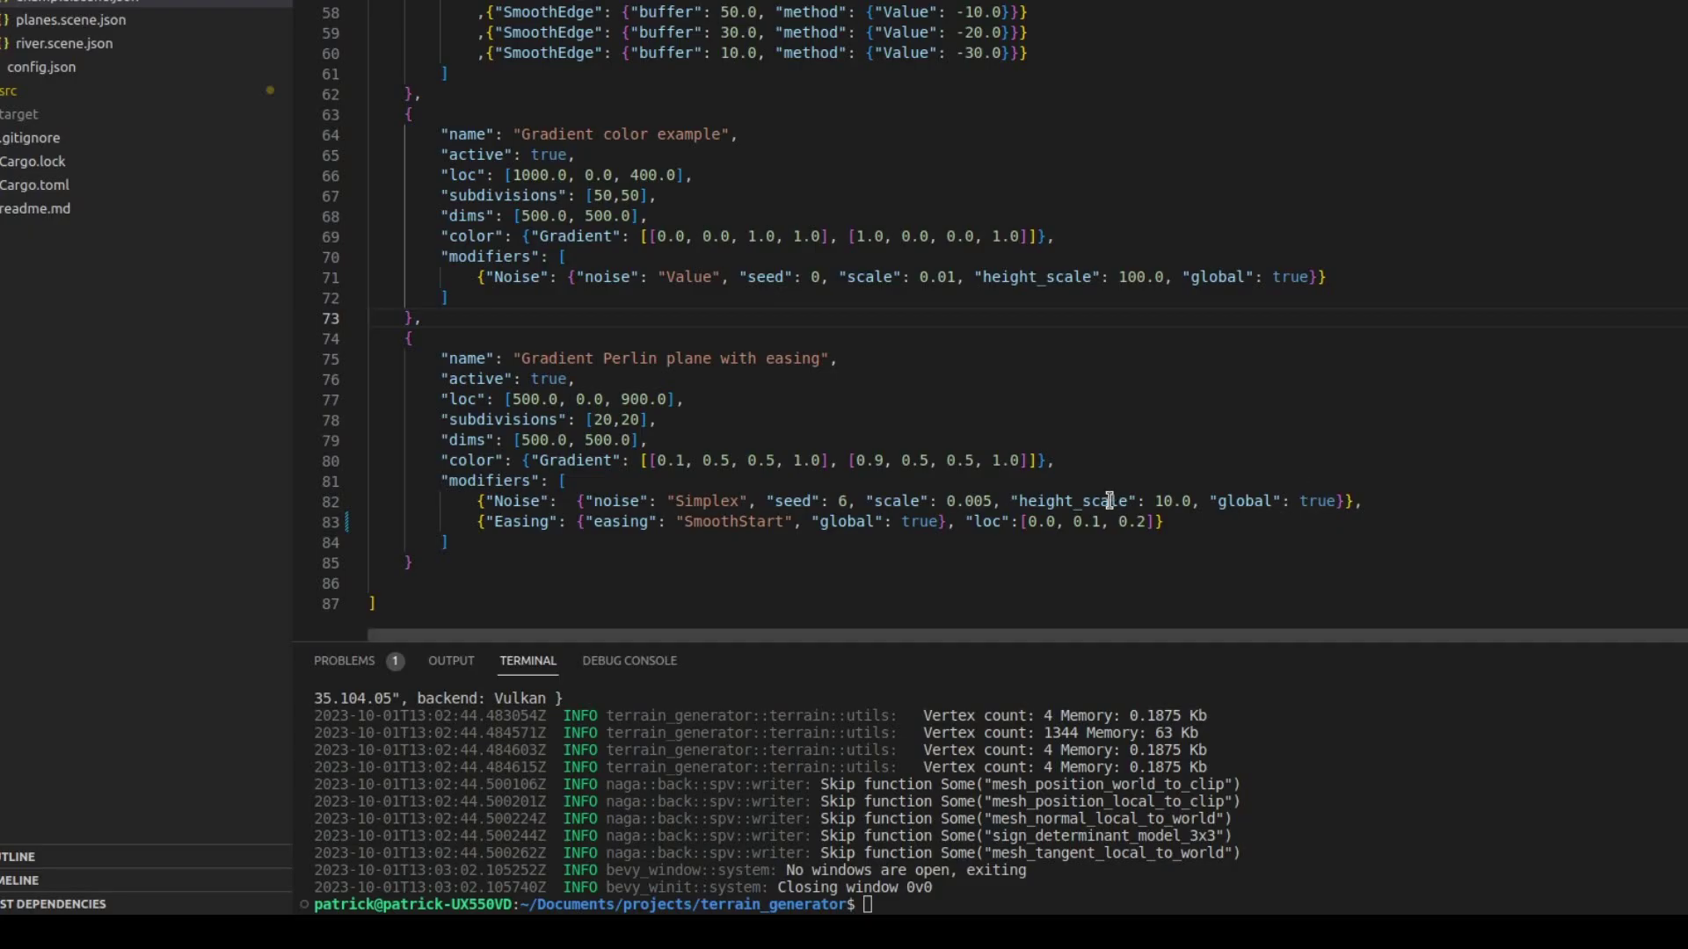
- Set the first loc value of the Easing modifier in "Gradient Perlin plane with easing" to 0.2
click(1060, 521)
key(BackSpace)
text(1)
key(BackSpace)
text(2)
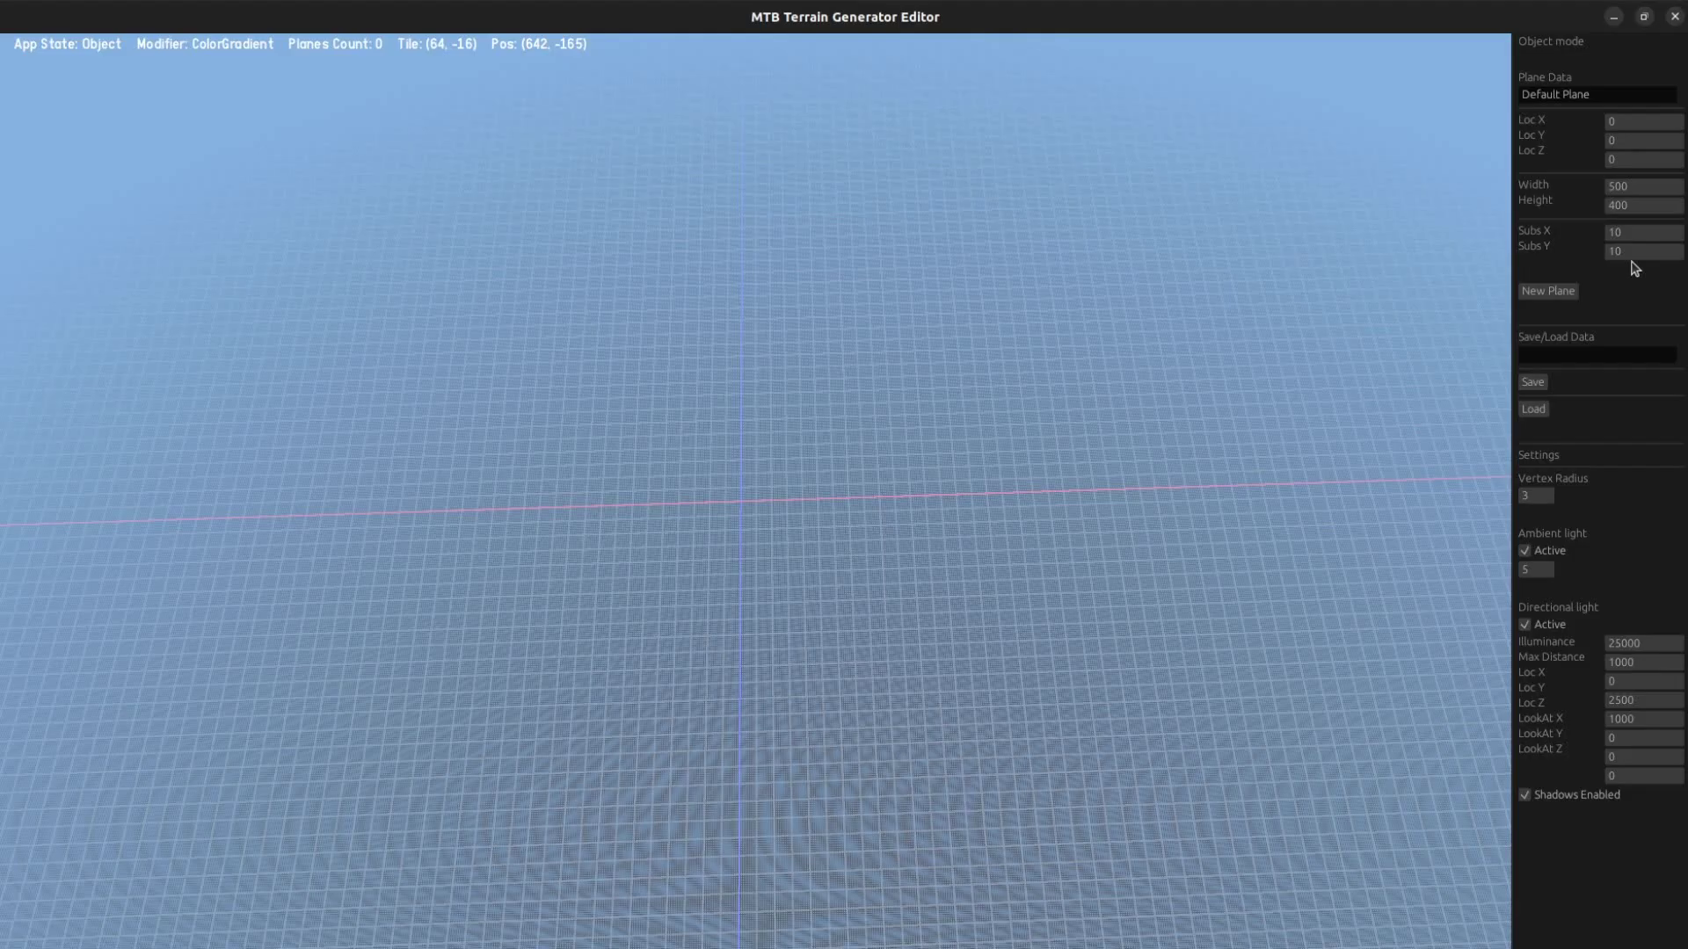
- In MTB Terrain Generator Editor, create a 500 by 400 plane with Subs X 30 and Subs Y 10, displayed as wireframe
click(1679, 236)
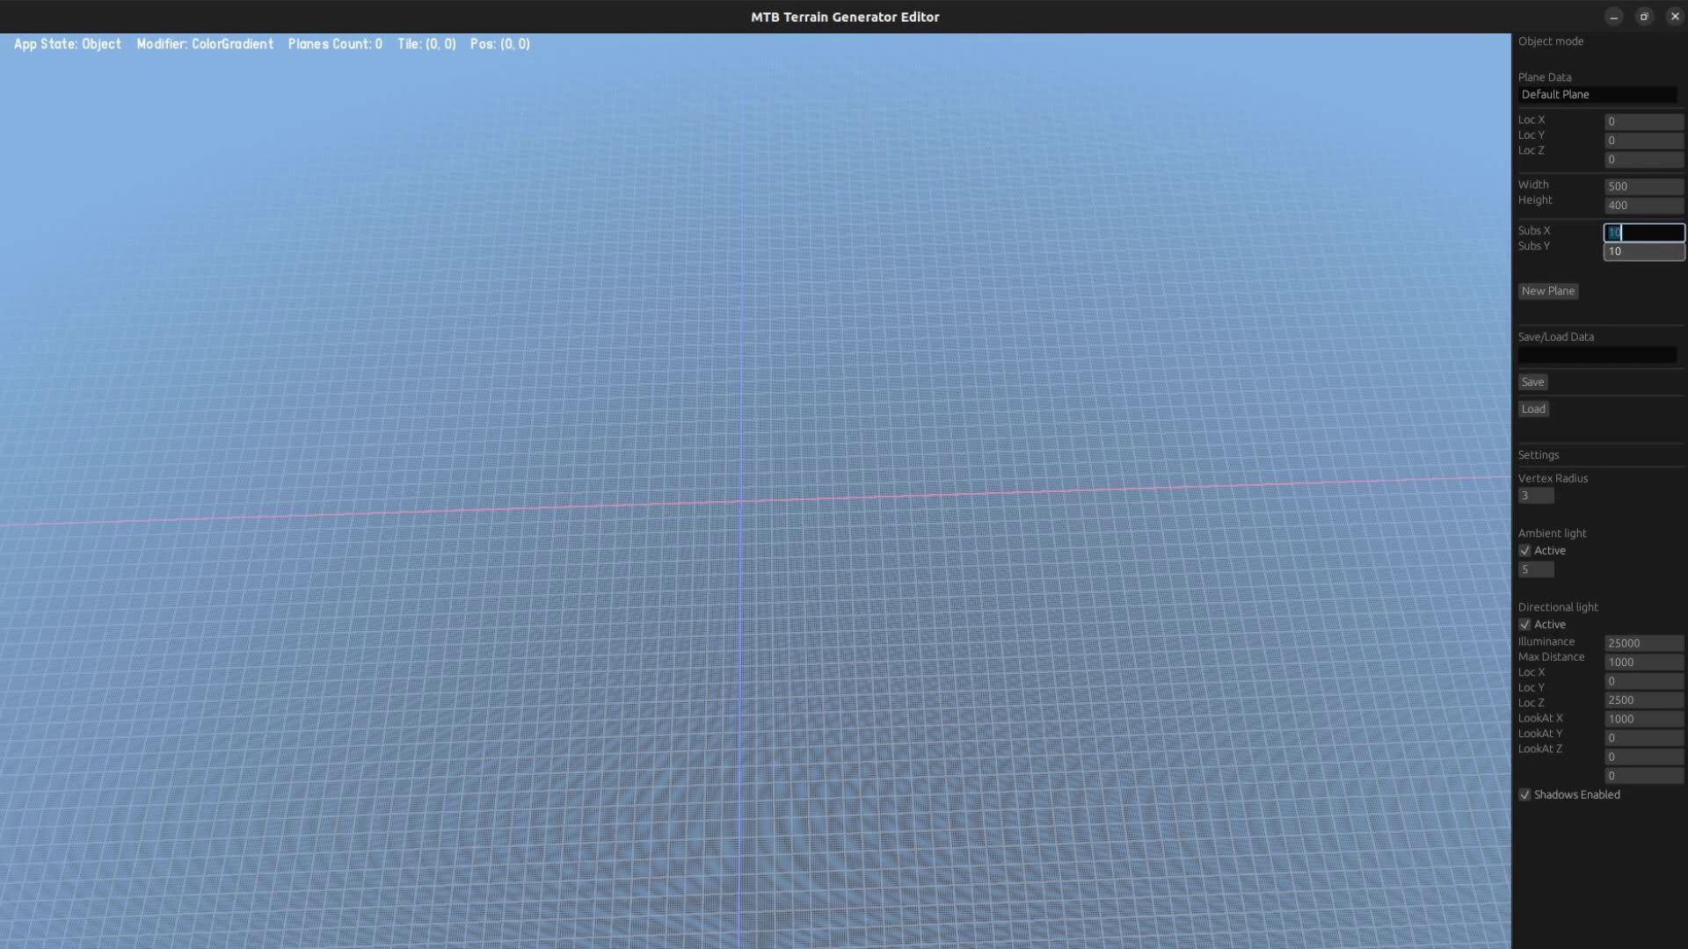
click(1547, 293)
key(w)
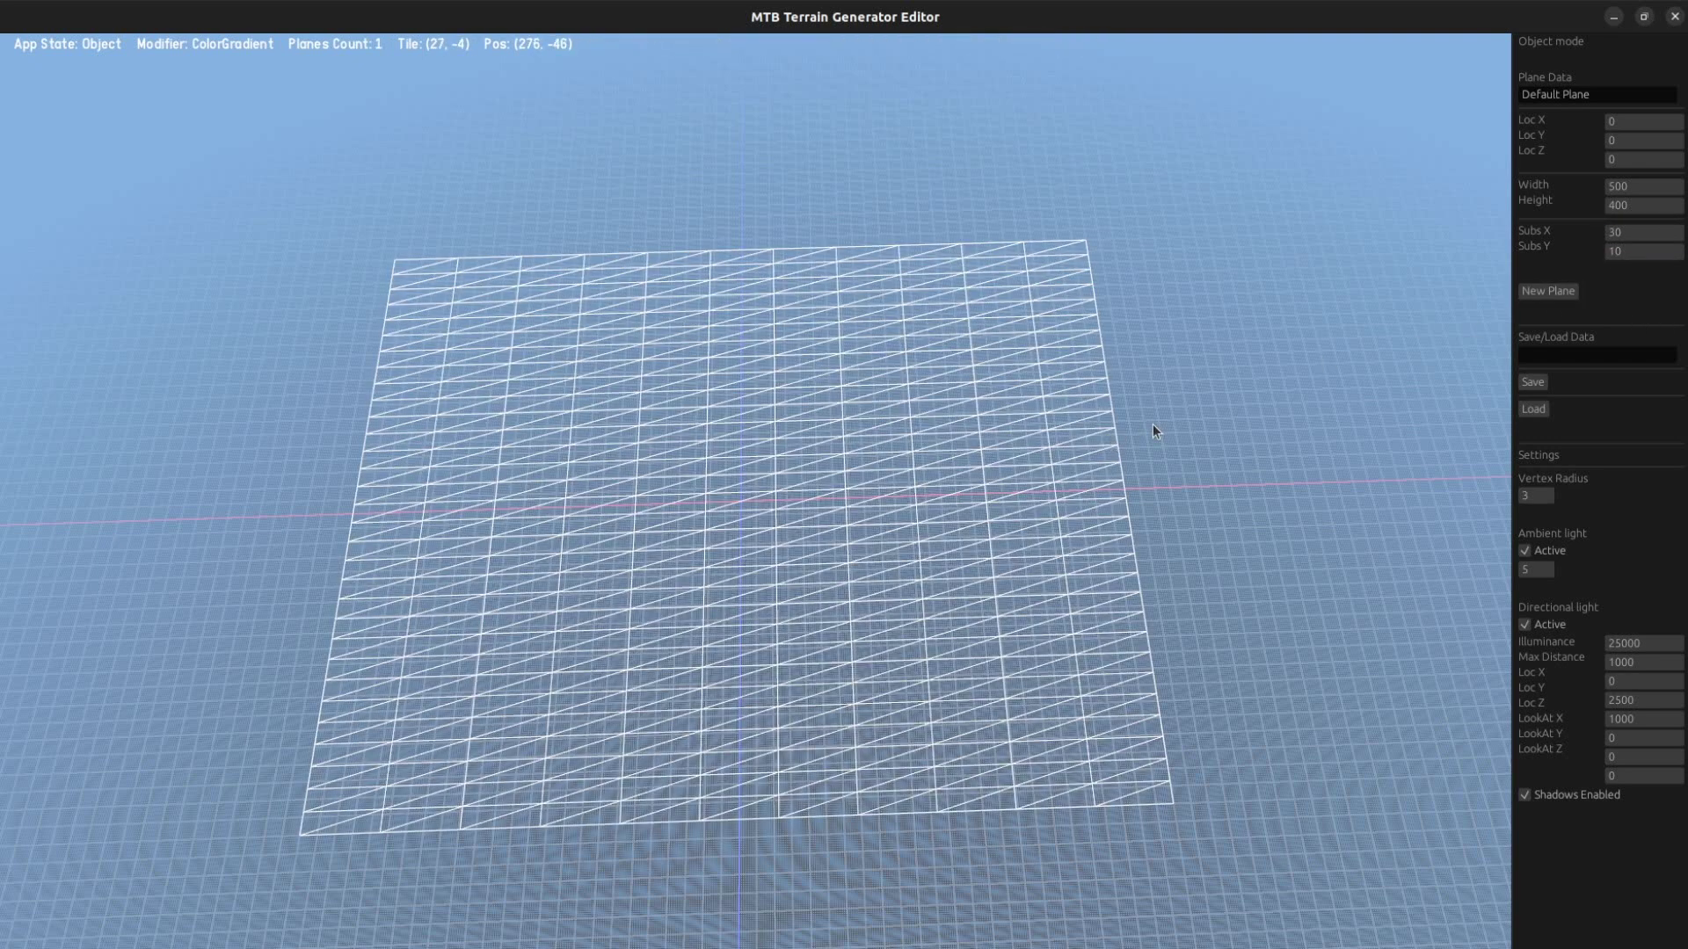
- Toggle the vertex and wireframe display so the plane is shown shaded with its vertices
key(v)
mouse_move(1164, 427)
middle_down()
mouse_move(1124, 427)
mouse_move(1160, 427)
middle_up()
key(v)
key(w)
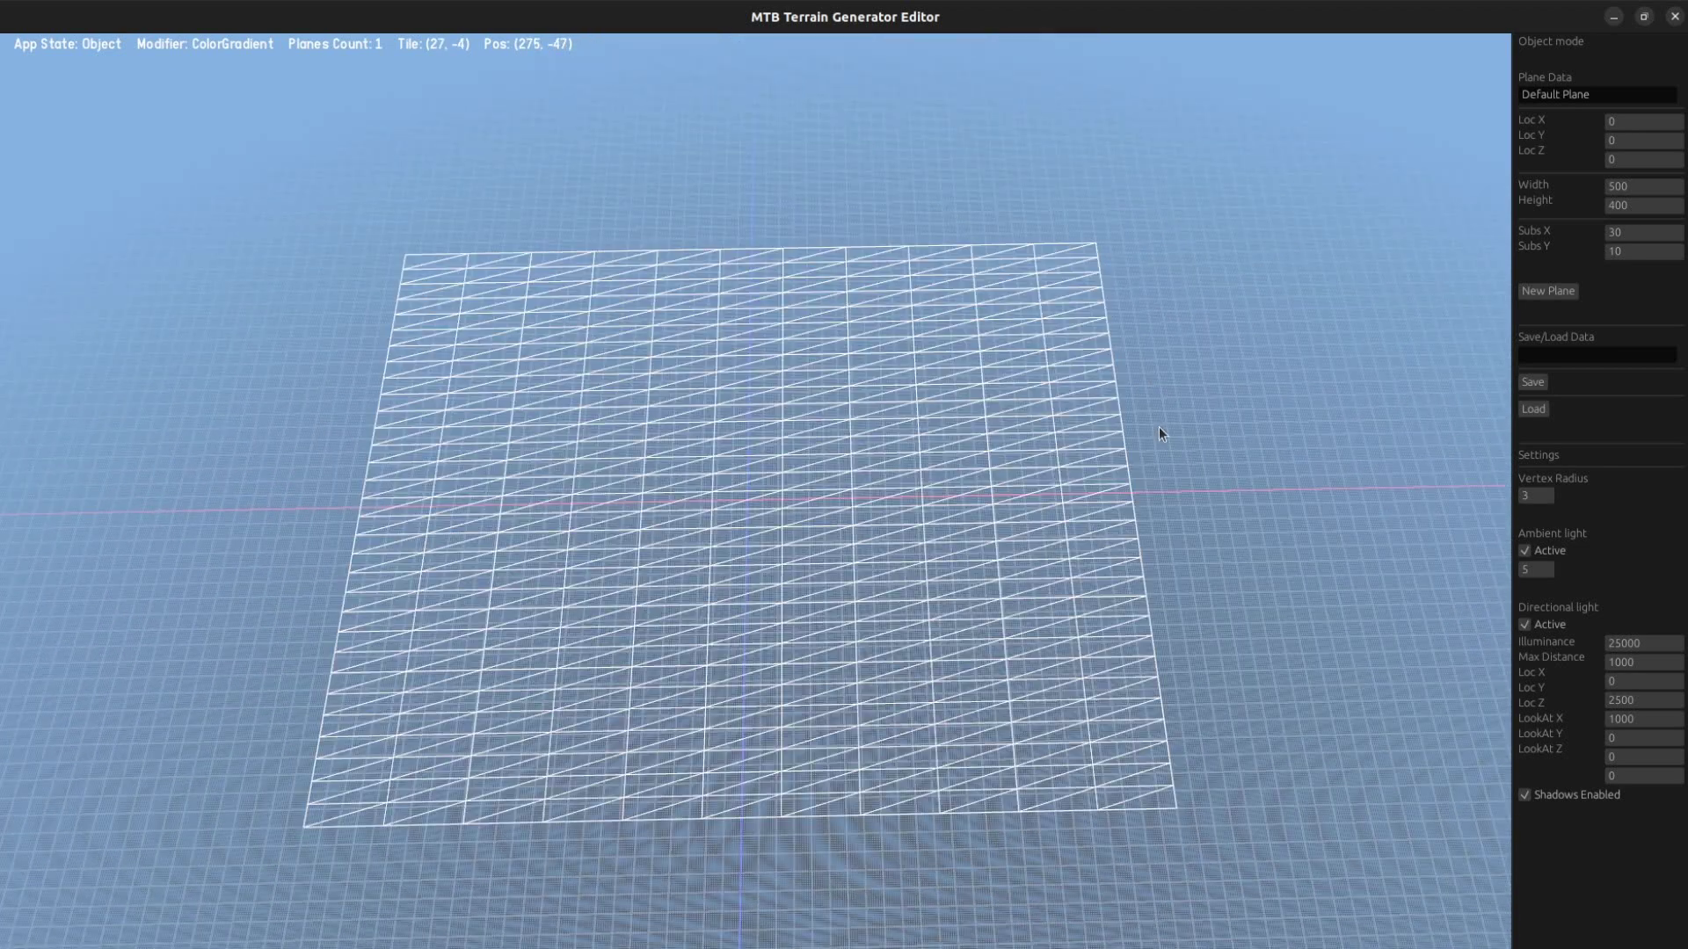
key(w)
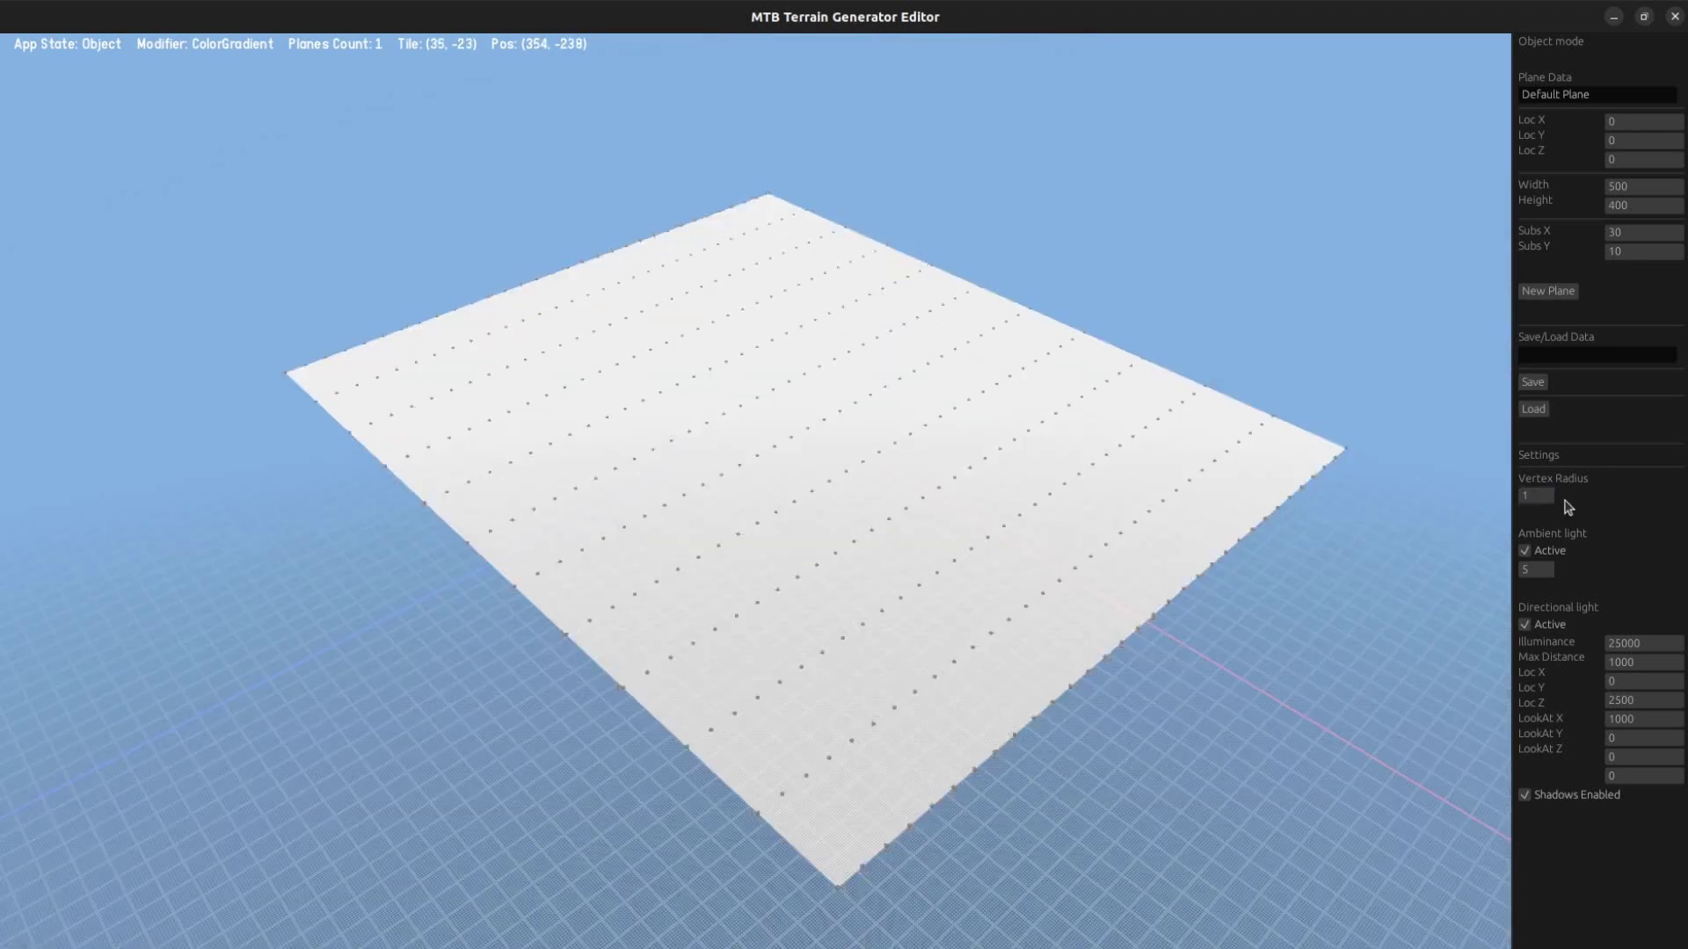
- Set the vertex radius to 2
text(2)
key(Return)
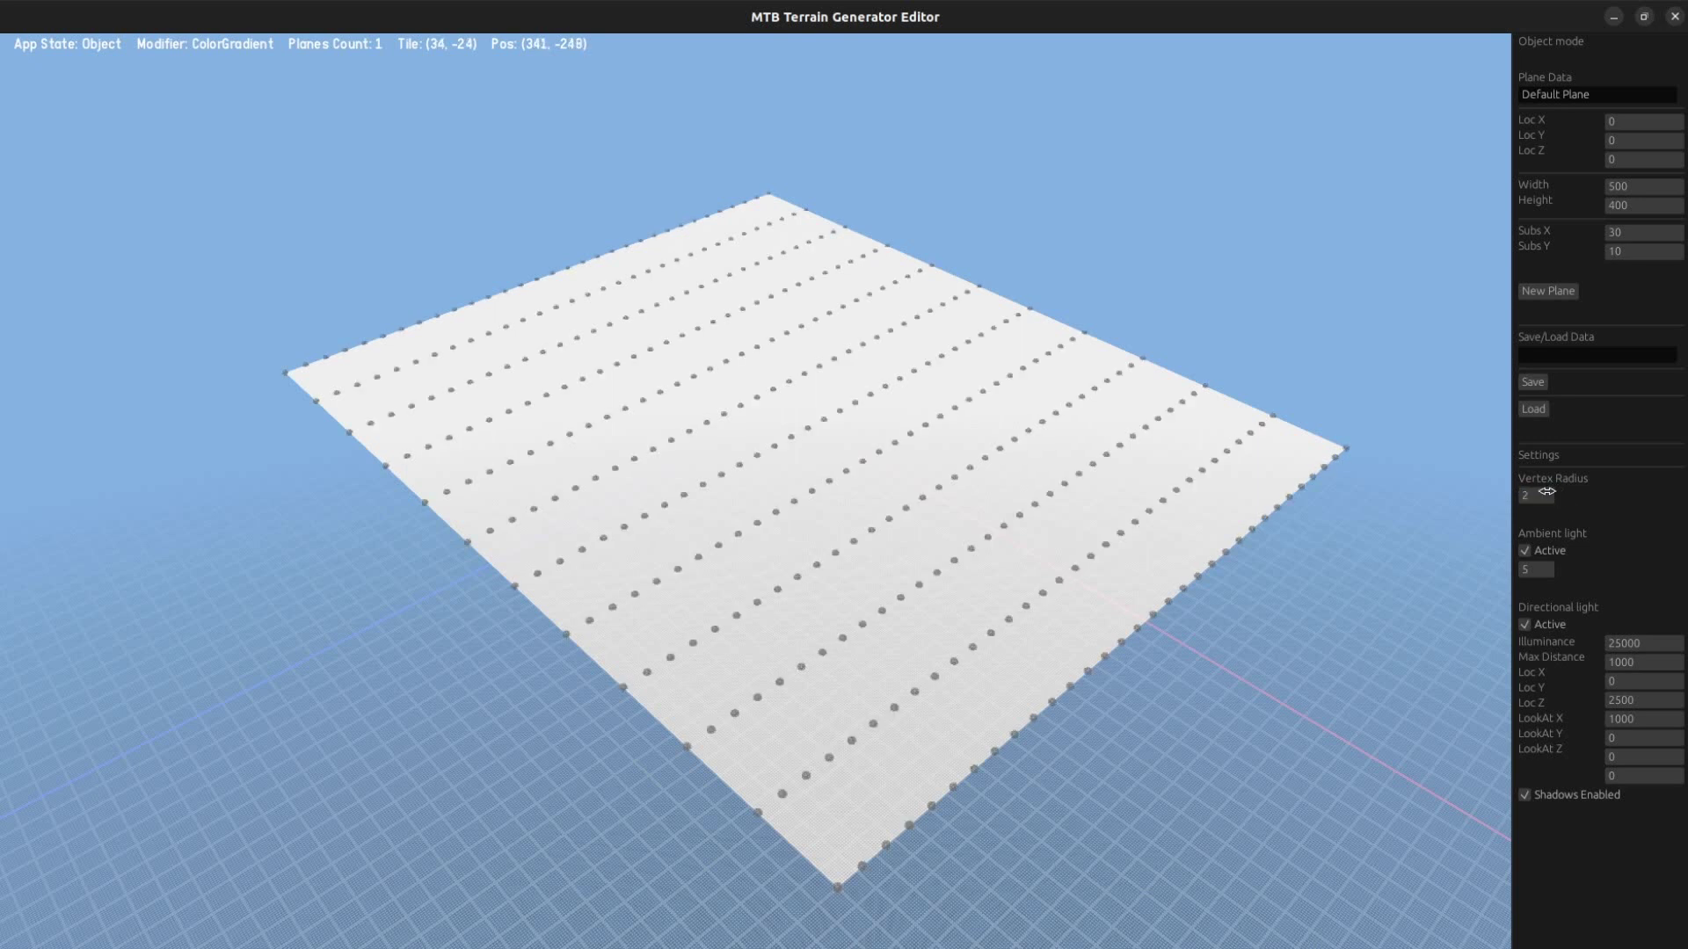
key(Return)
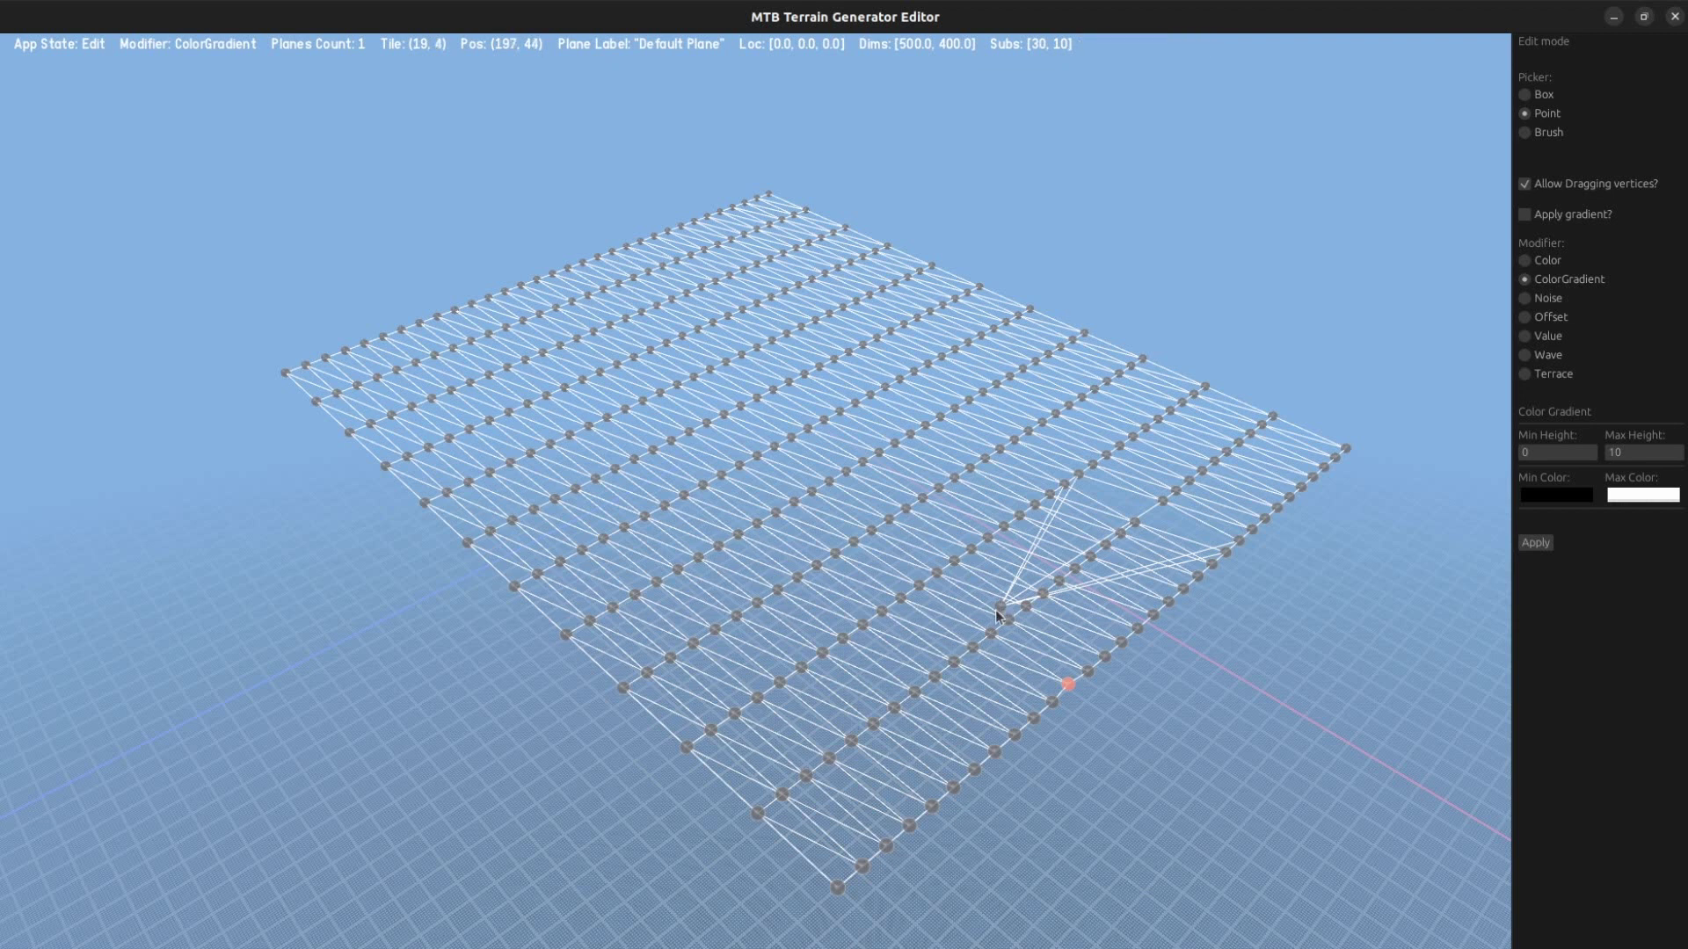
- Move the displaced vertex back towards its row near the plane's edge
drag(1000, 609, 1120, 530)
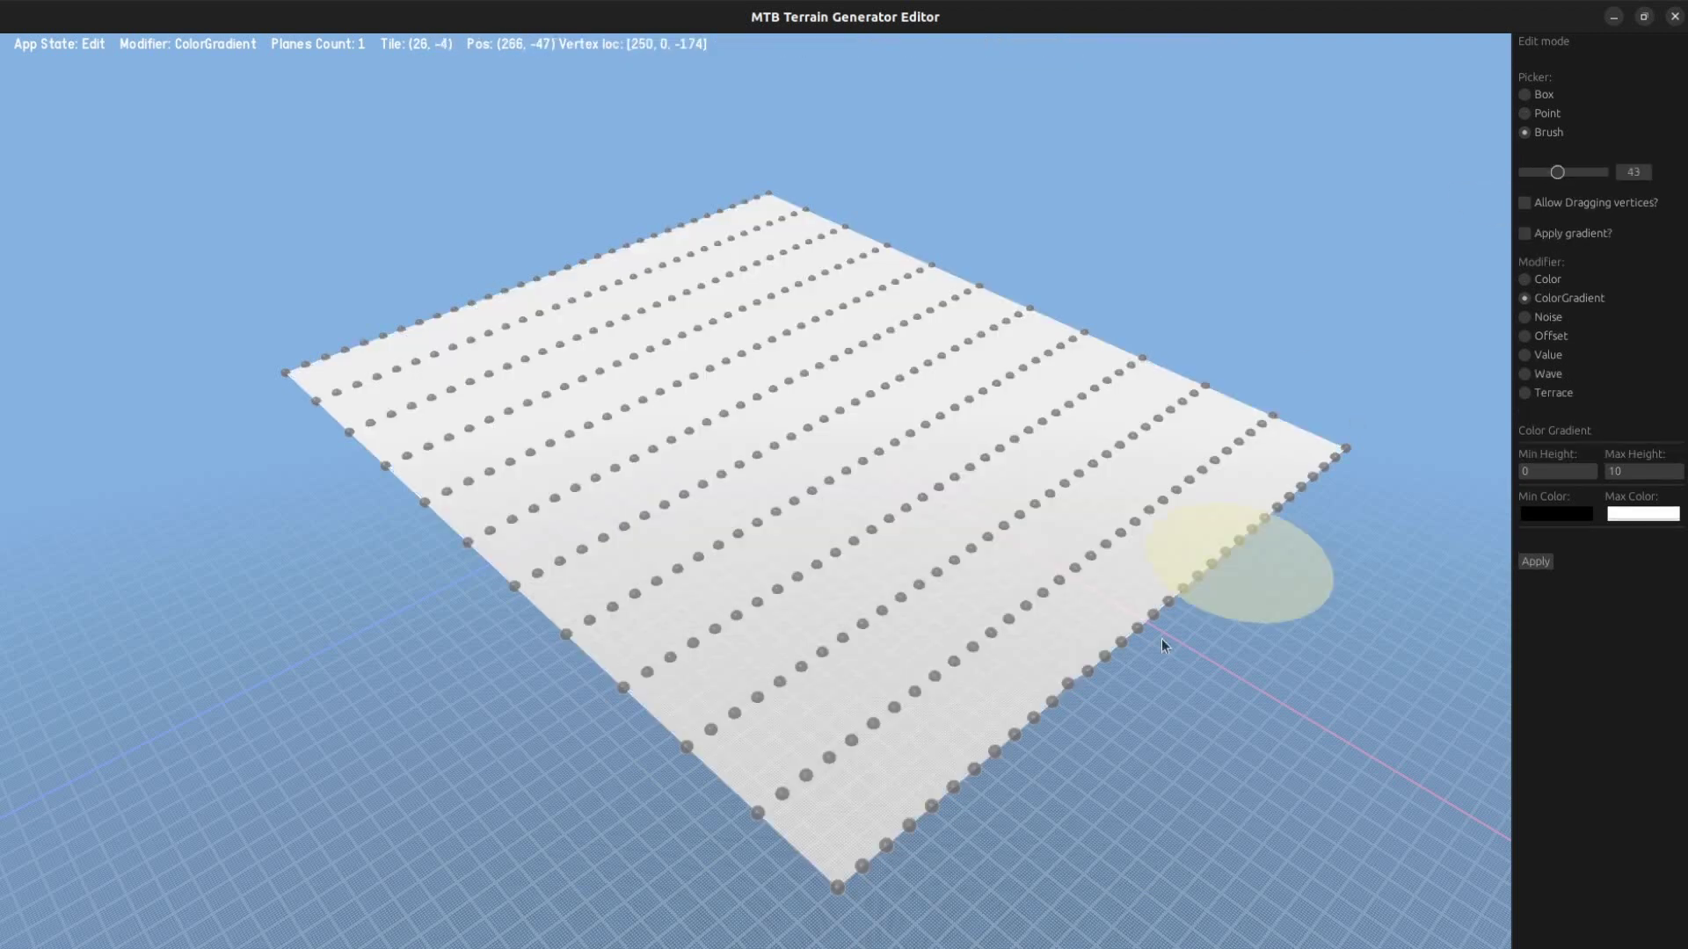
- Brush-select a wide band of vertices across the plane and apply a Value modifier of 20 to them
mouse_move(874, 814)
mouse_down()
mouse_move(910, 804)
mouse_move(847, 654)
mouse_move(858, 433)
mouse_move(724, 273)
mouse_up()
mouse_move(706, 356)
mouse_down()
mouse_move(679, 672)
mouse_move(700, 299)
mouse_up()
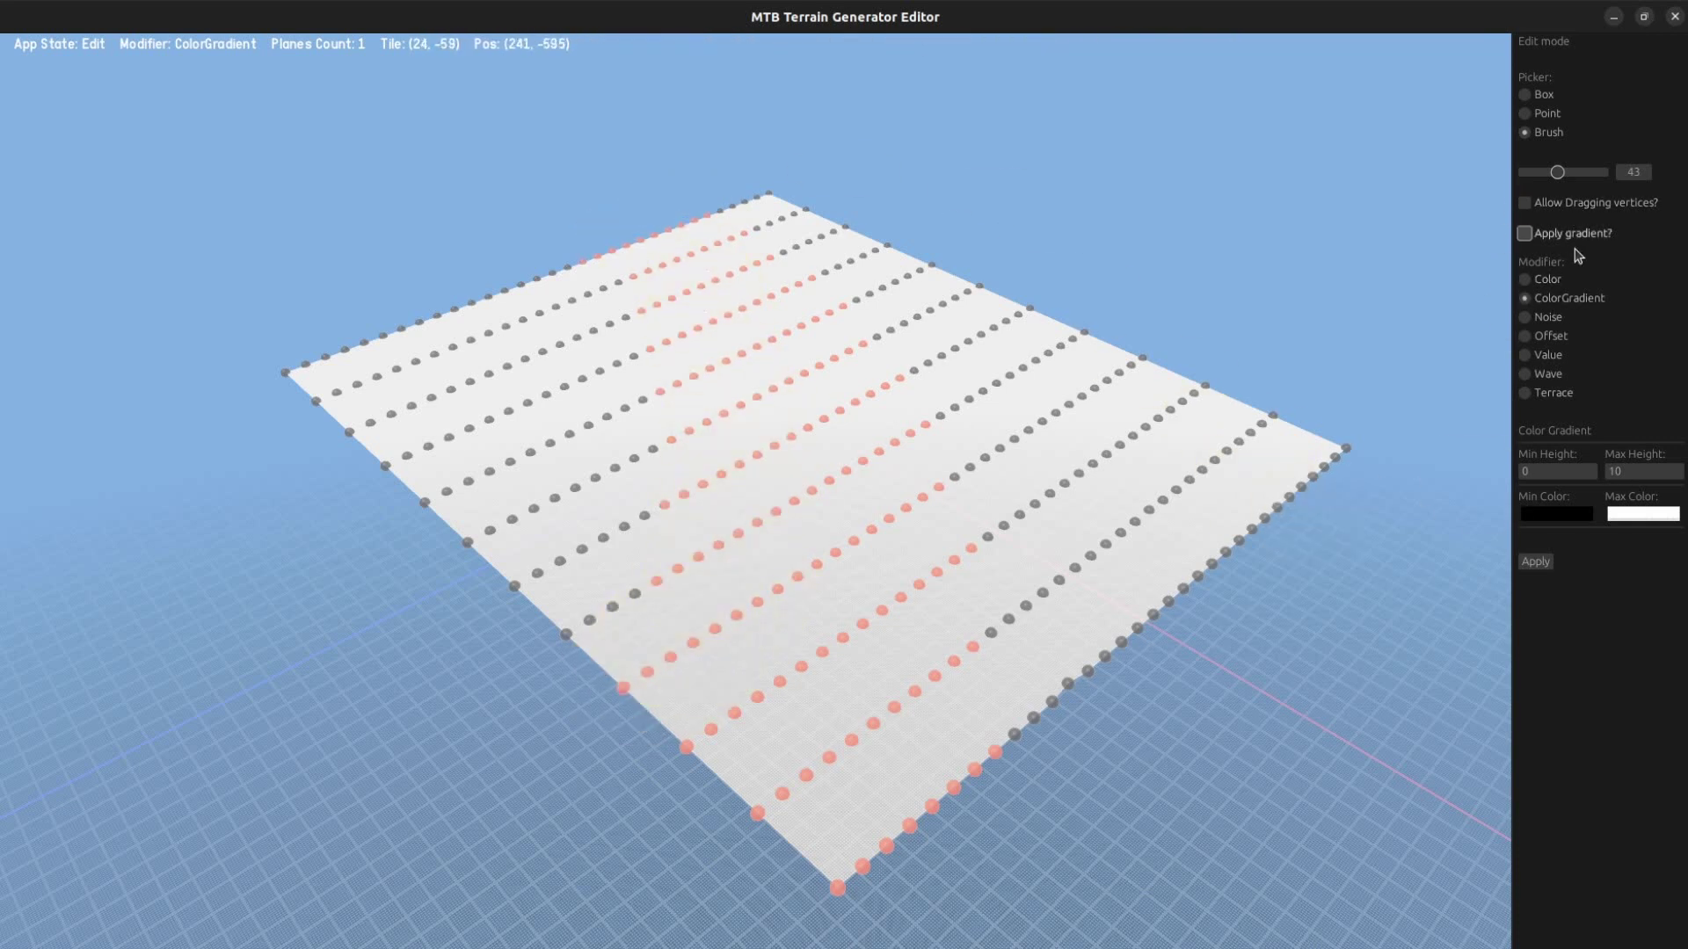
click(1545, 354)
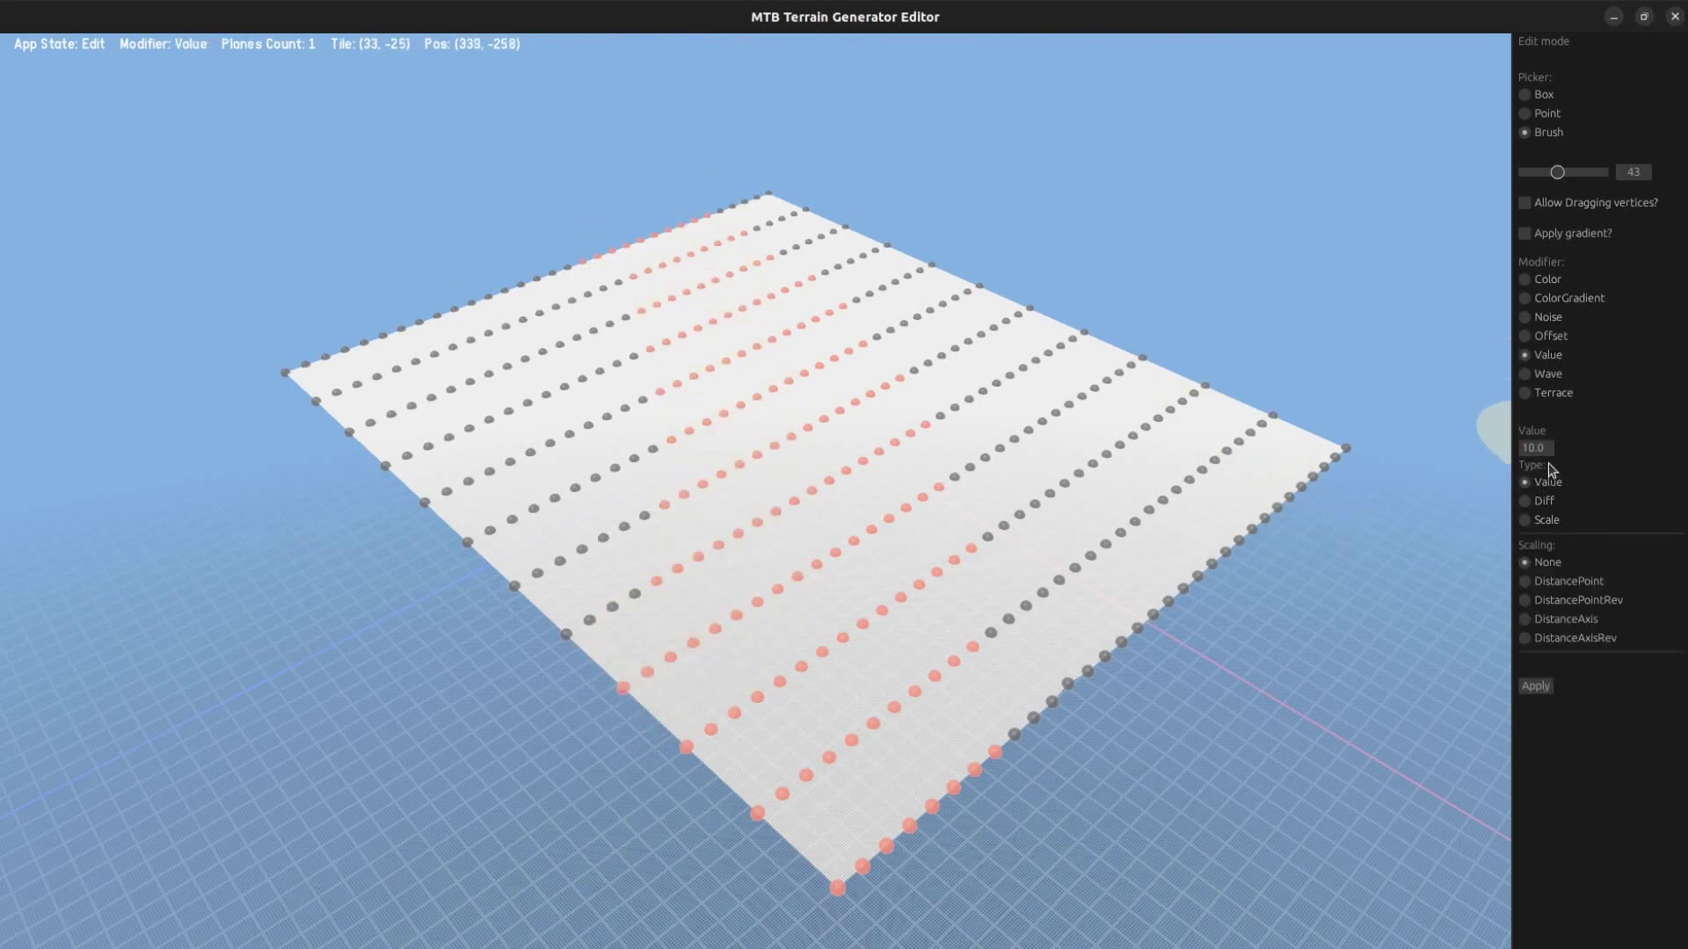
drag(1534, 453, 1531, 453)
text(20)
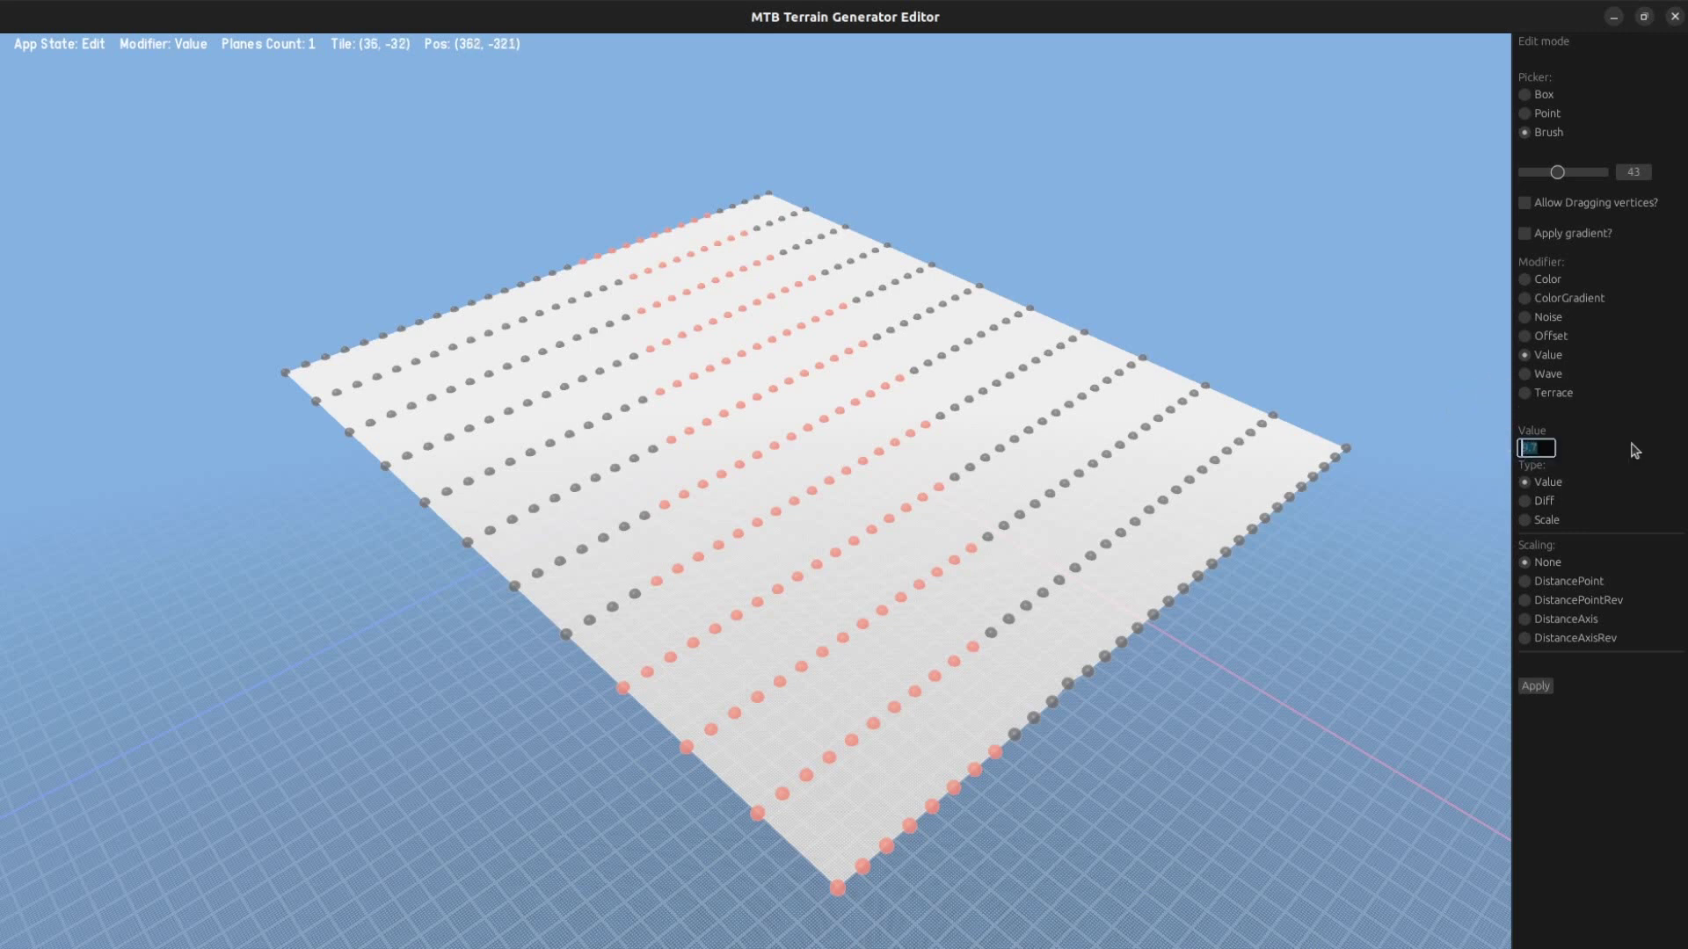
key(Return)
click(1406, 692)
middle_drag(1336, 677, 1407, 421)
- Set up the ColorGradient modifier with a maximum height of 20 and a dark blue maximum color
click(1548, 298)
click(1657, 473)
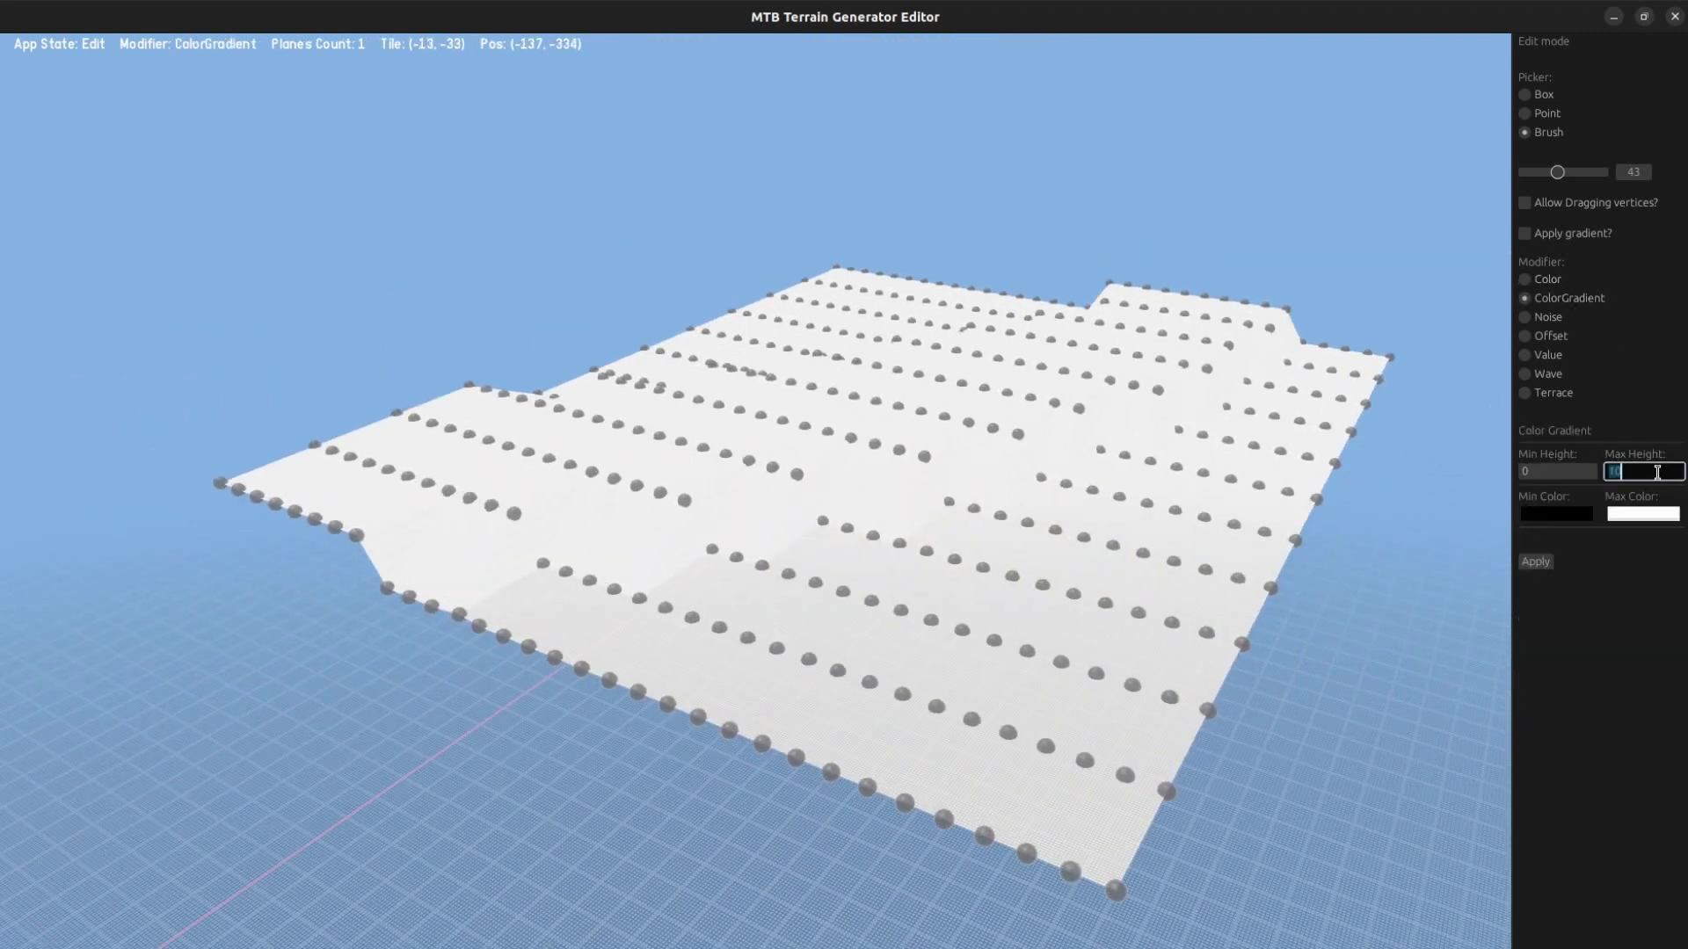
text(20)
click(1631, 514)
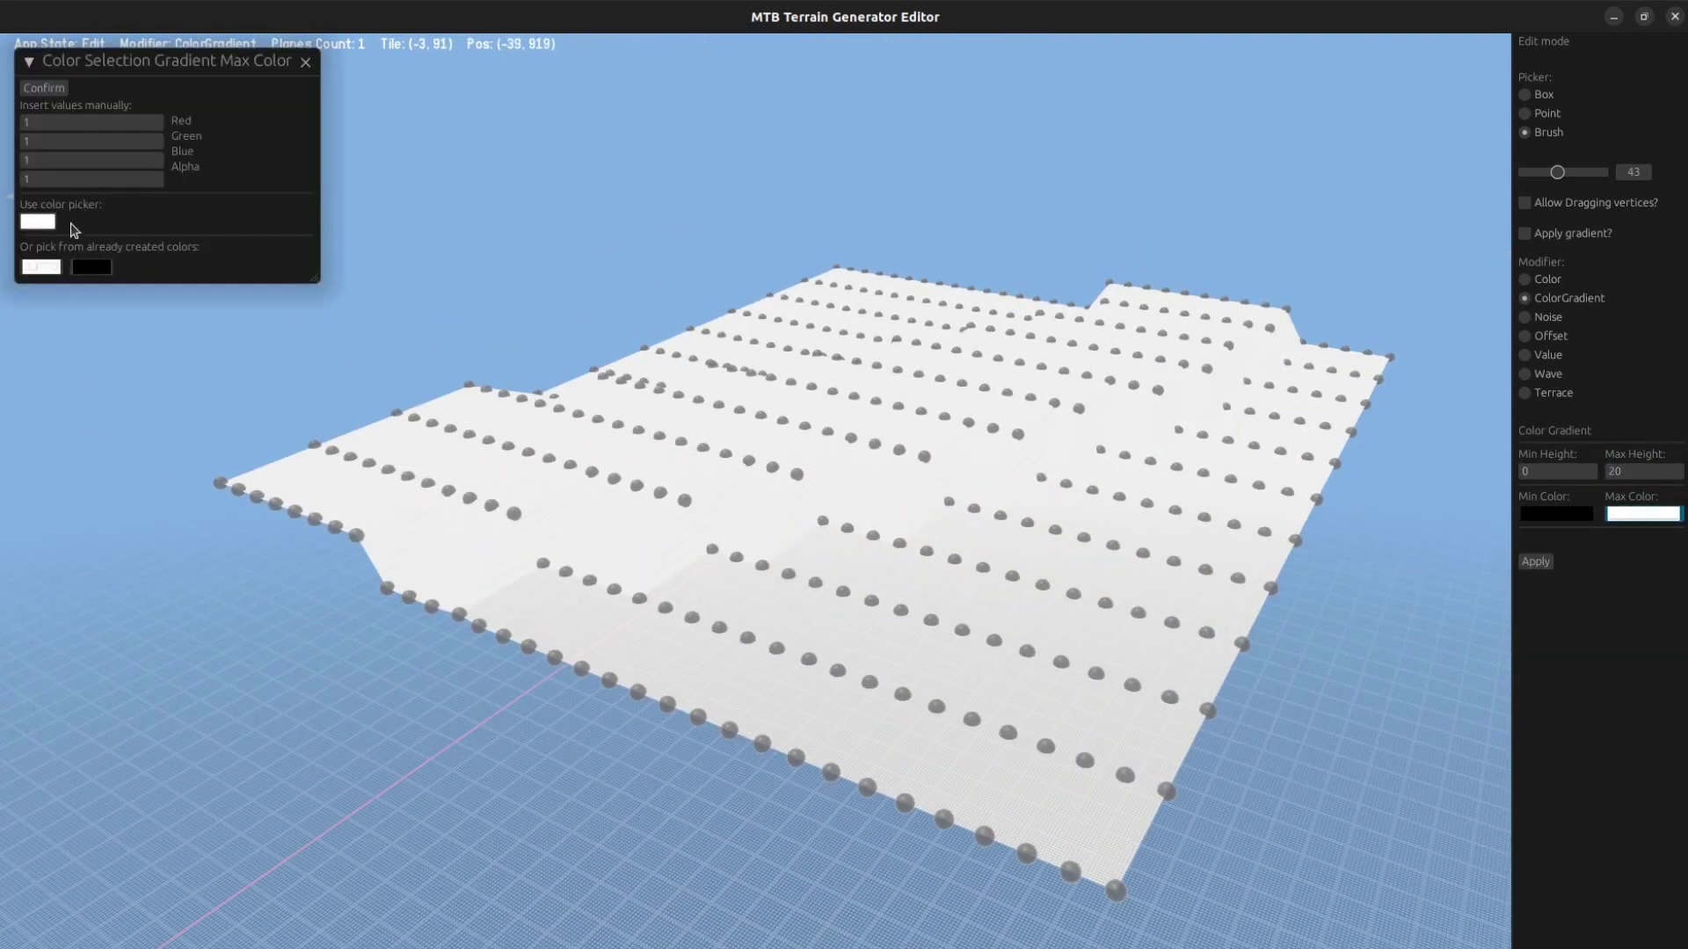
click(38, 222)
drag(227, 339, 249, 418)
click(47, 88)
click(306, 64)
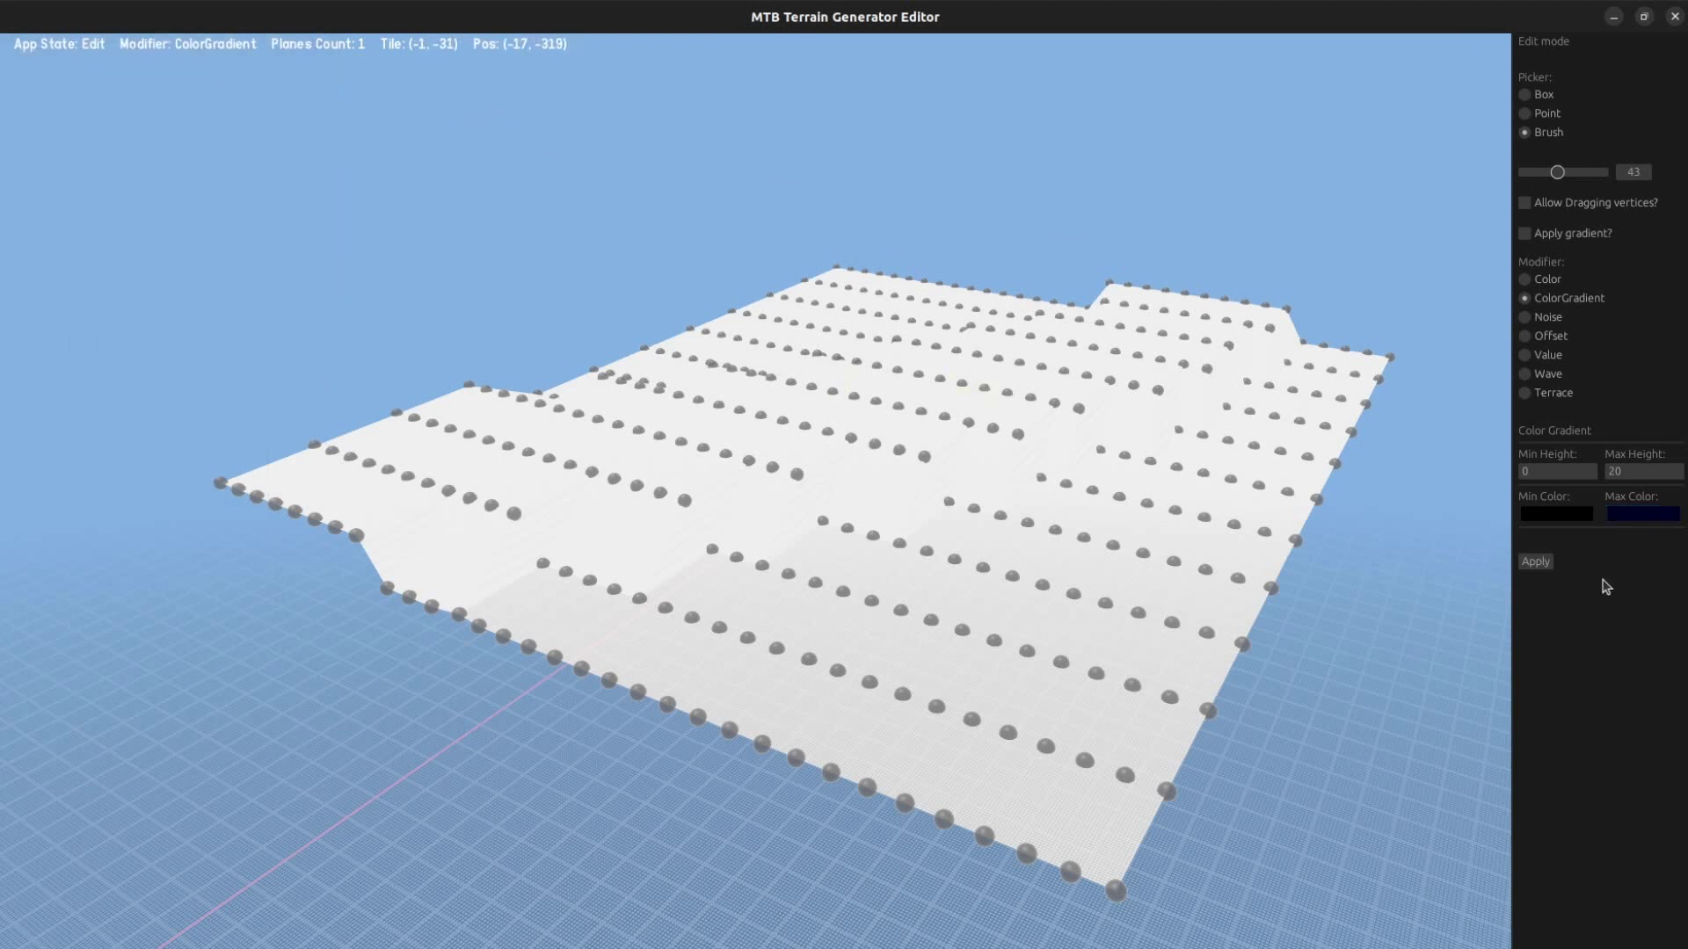
- Apply the ColorGradient modifier with the Point picker, running from black at height 0 to white at height 20
click(1525, 113)
click(1536, 542)
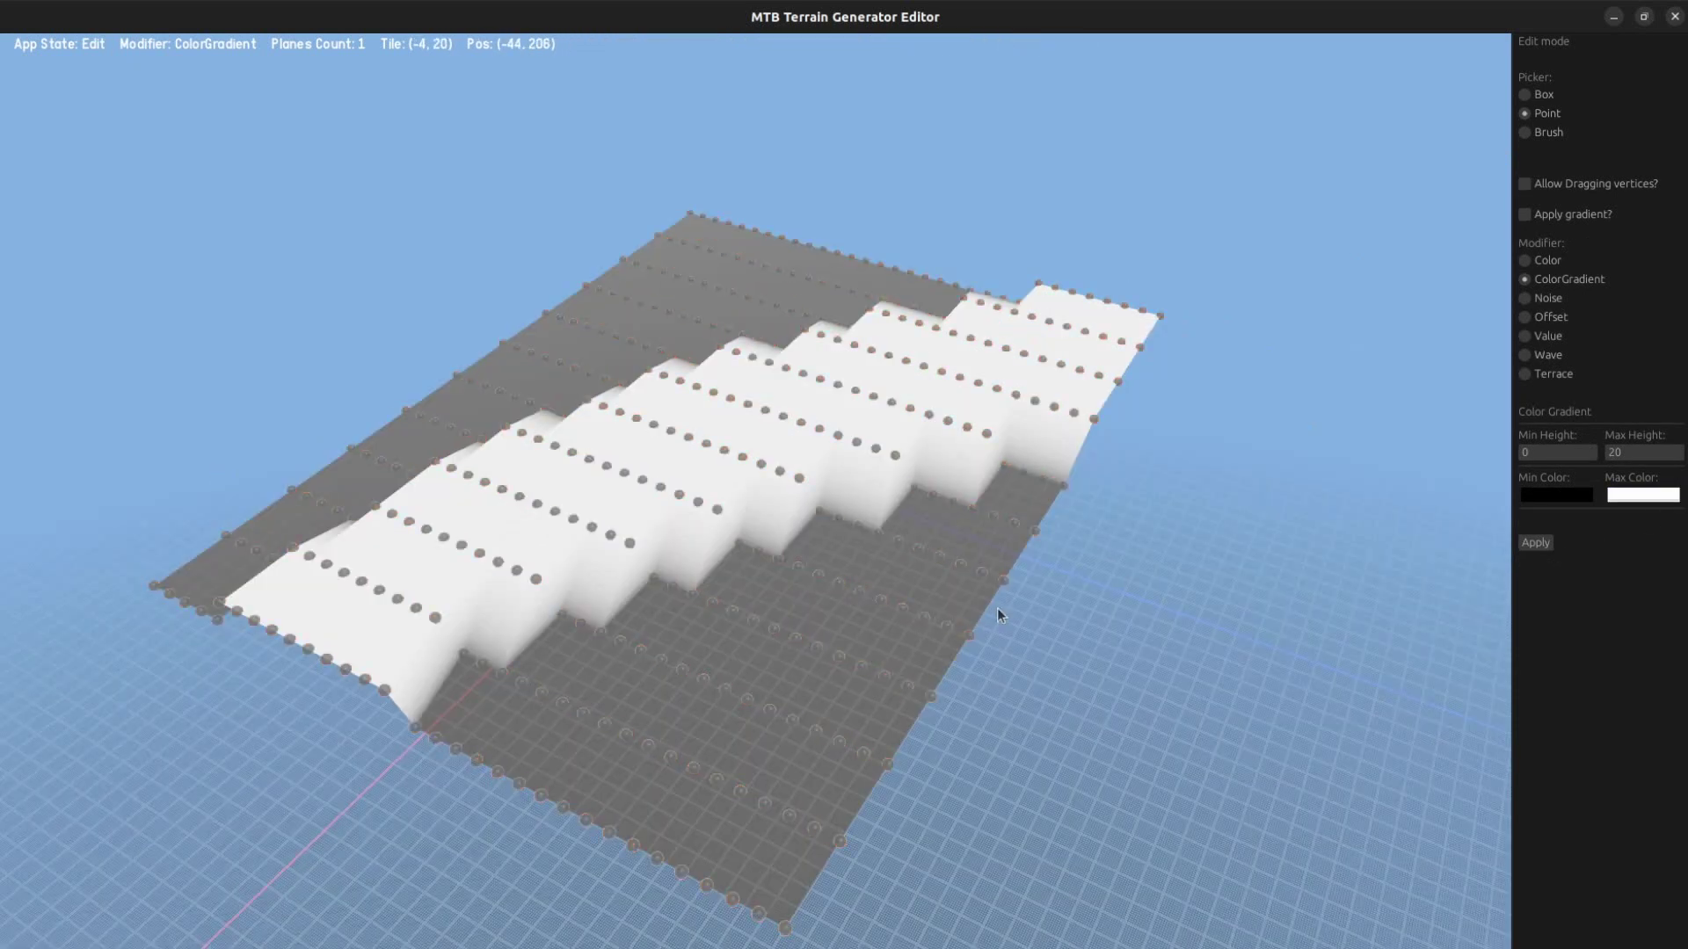
click(997, 608)
middle_drag(997, 609, 970, 557)
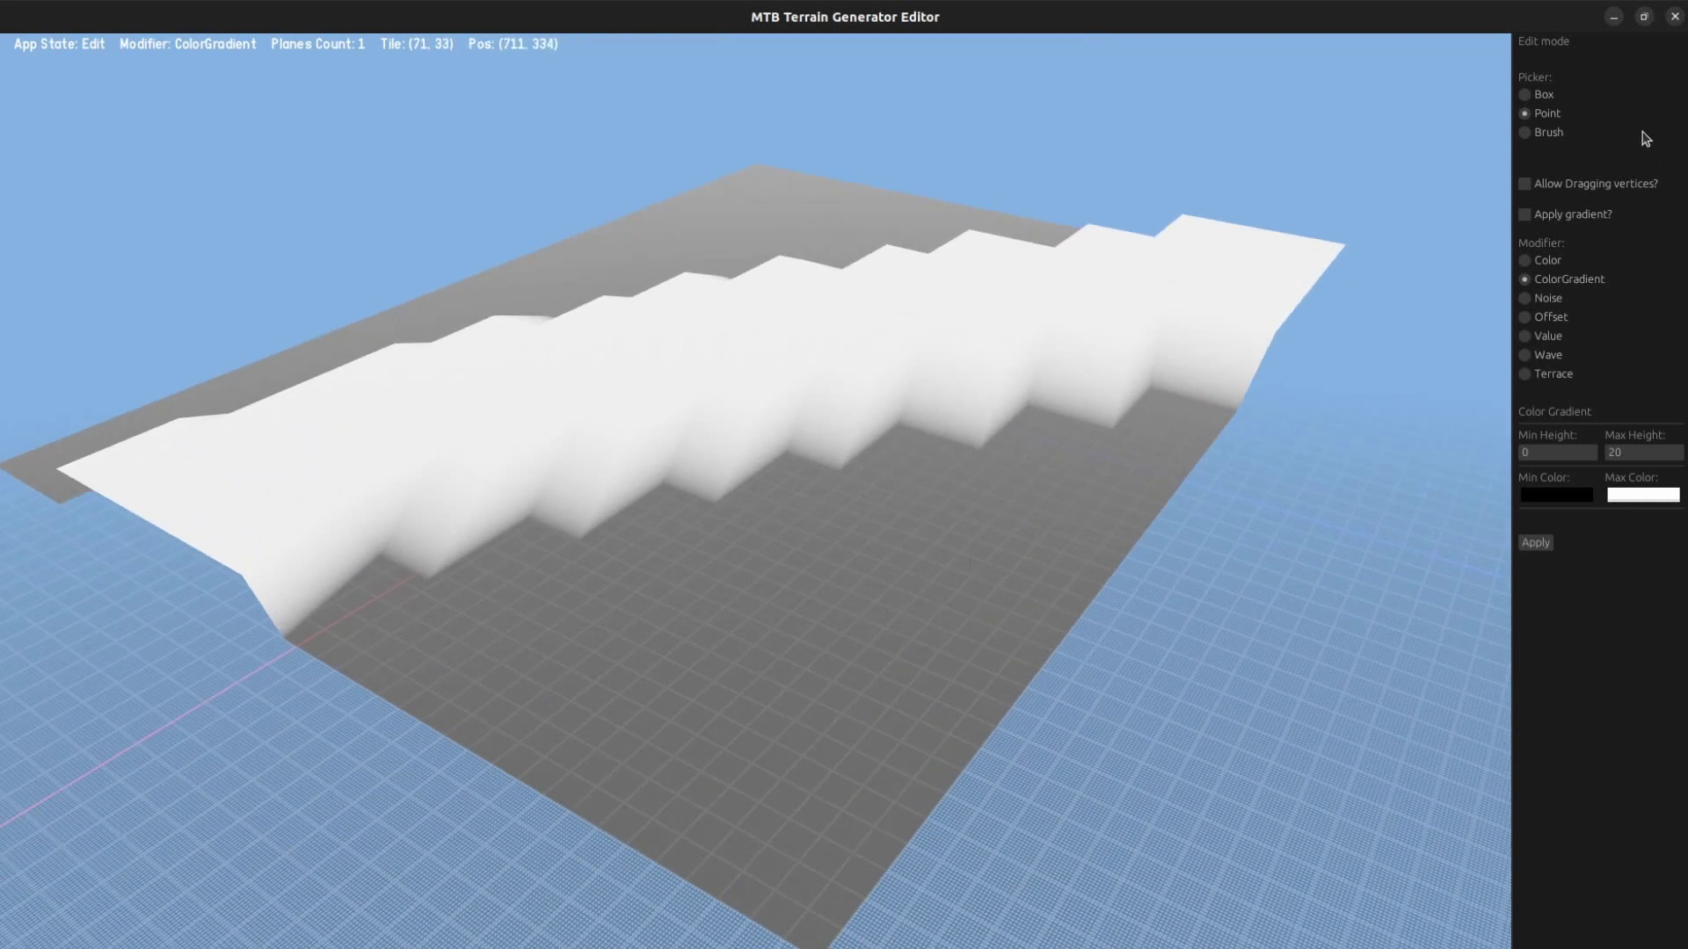
- Apply Perlin noise at scale 0.01 to all vertices and reapply it with the gradient option enabled
click(1543, 298)
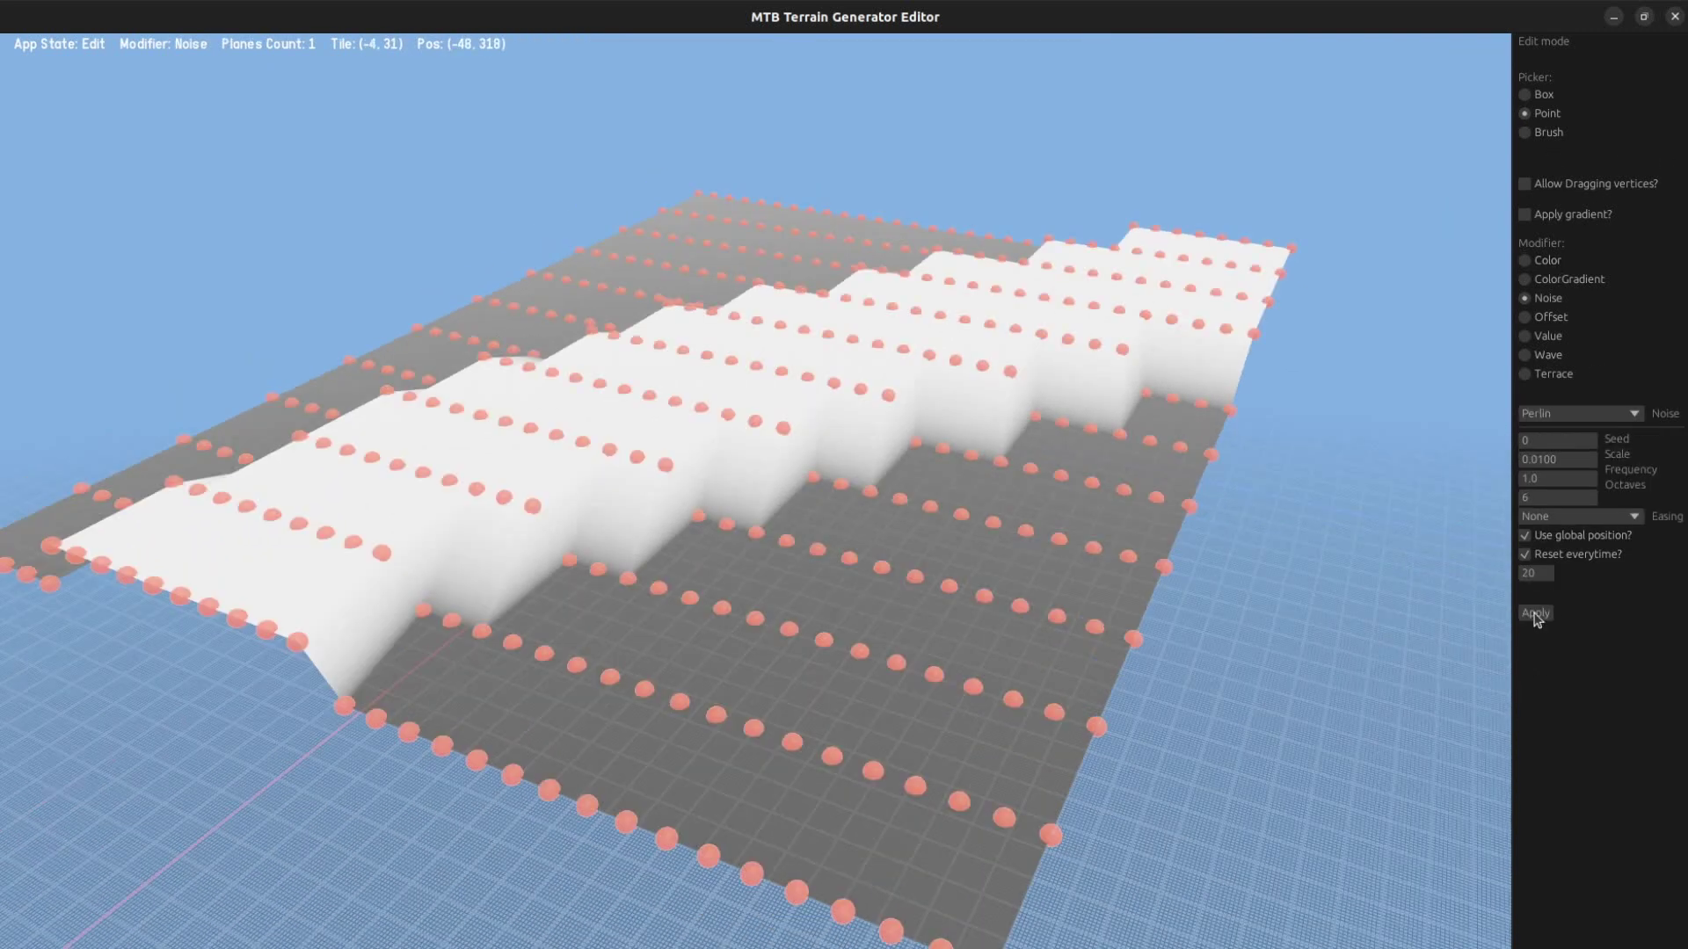
click(1534, 613)
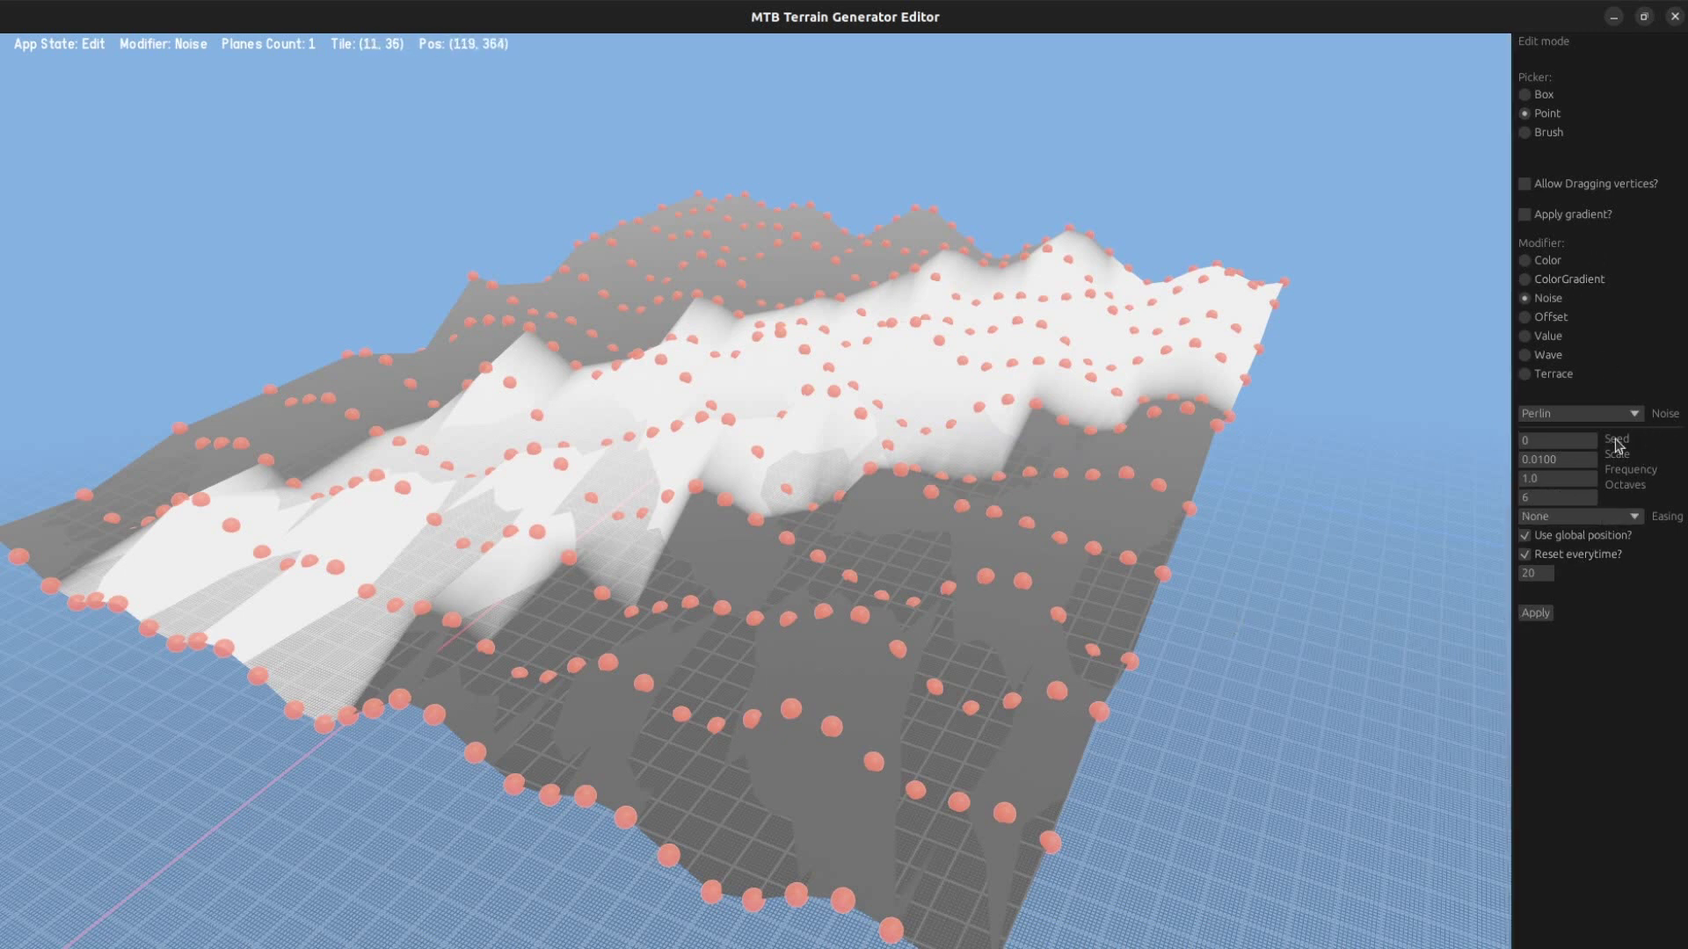
click(1524, 215)
click(1535, 613)
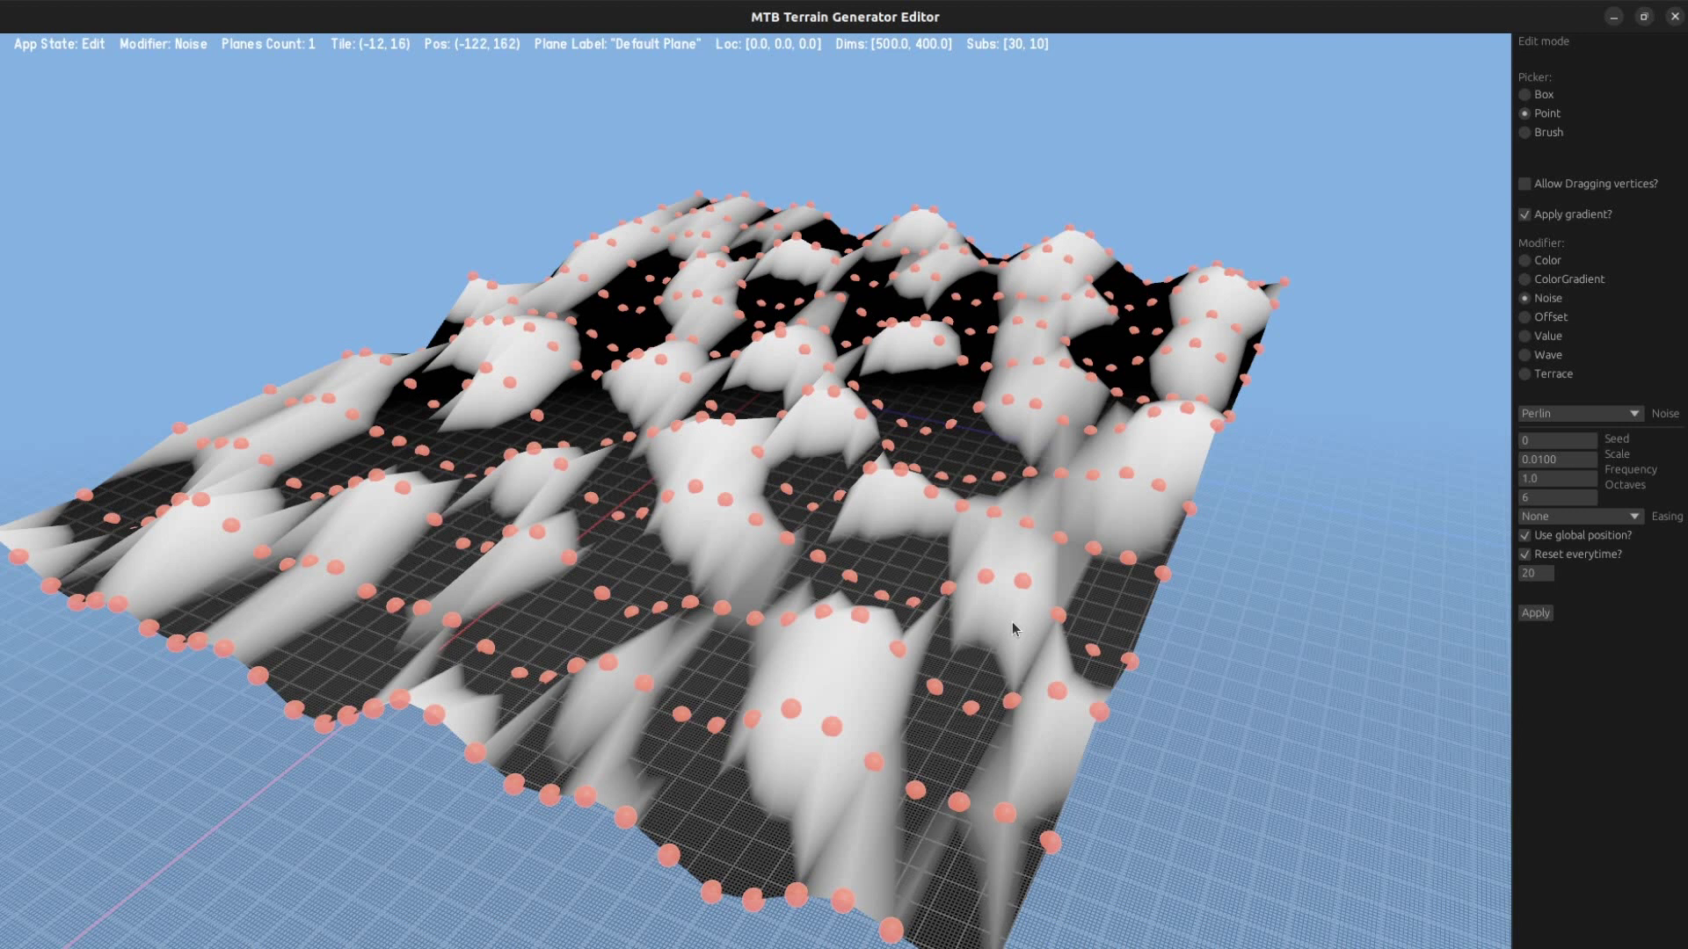
- Try noise scales of 0.04 and 0.001 on the selected vertices
click(1544, 459)
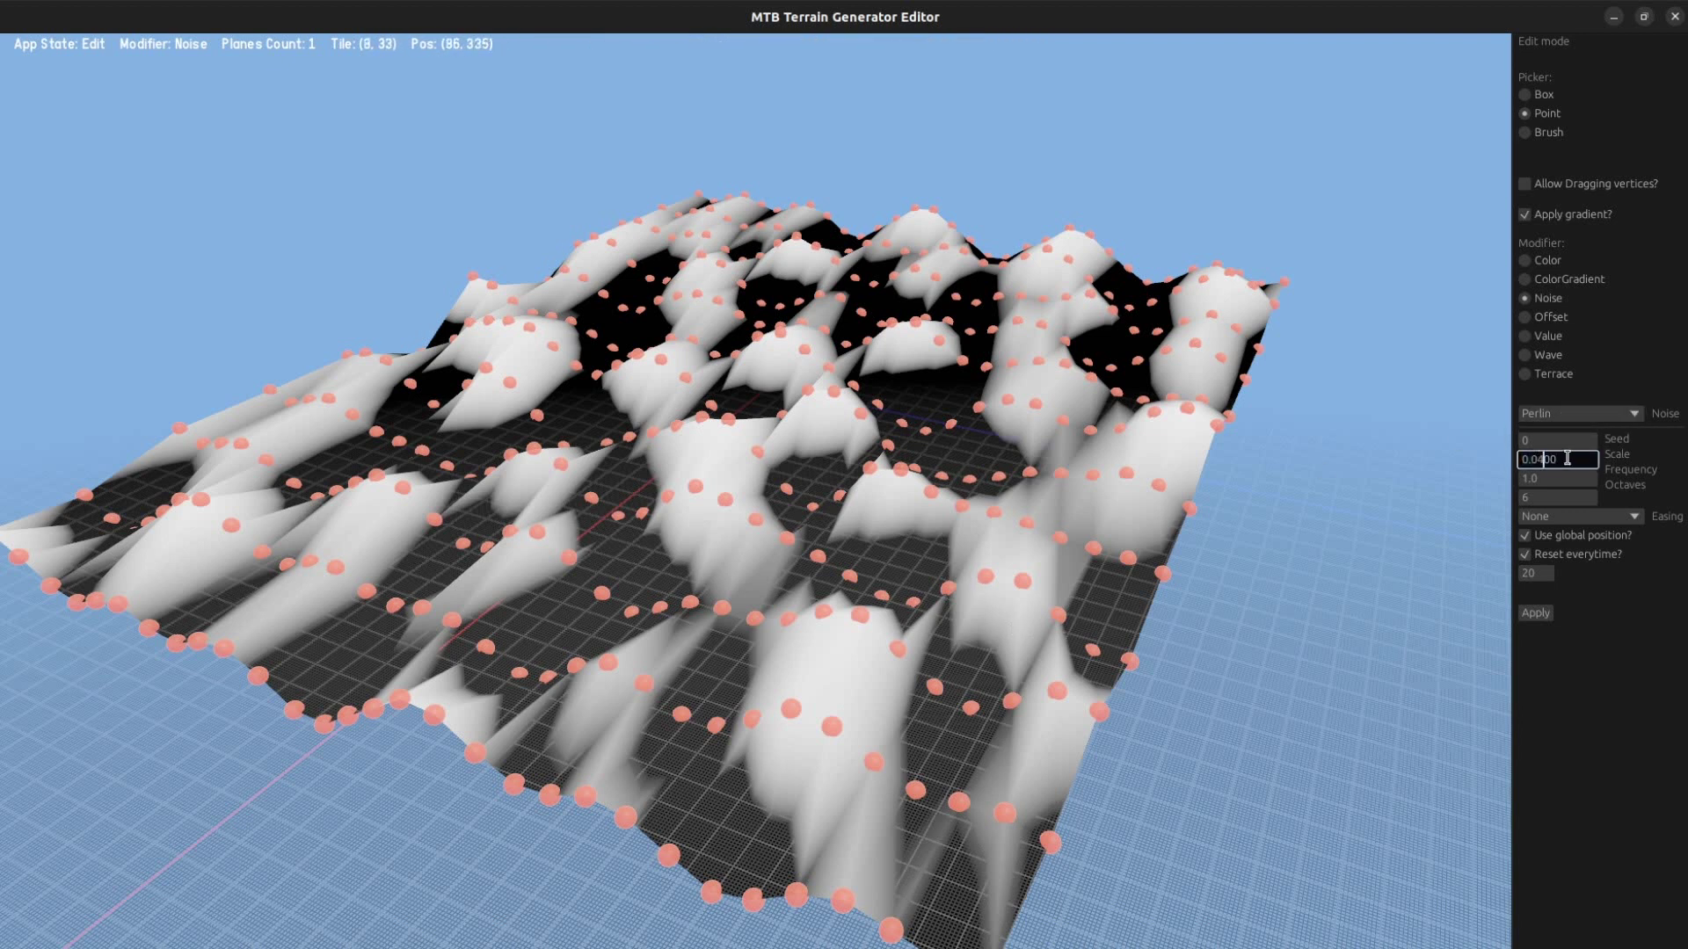
text(4)
key(Return)
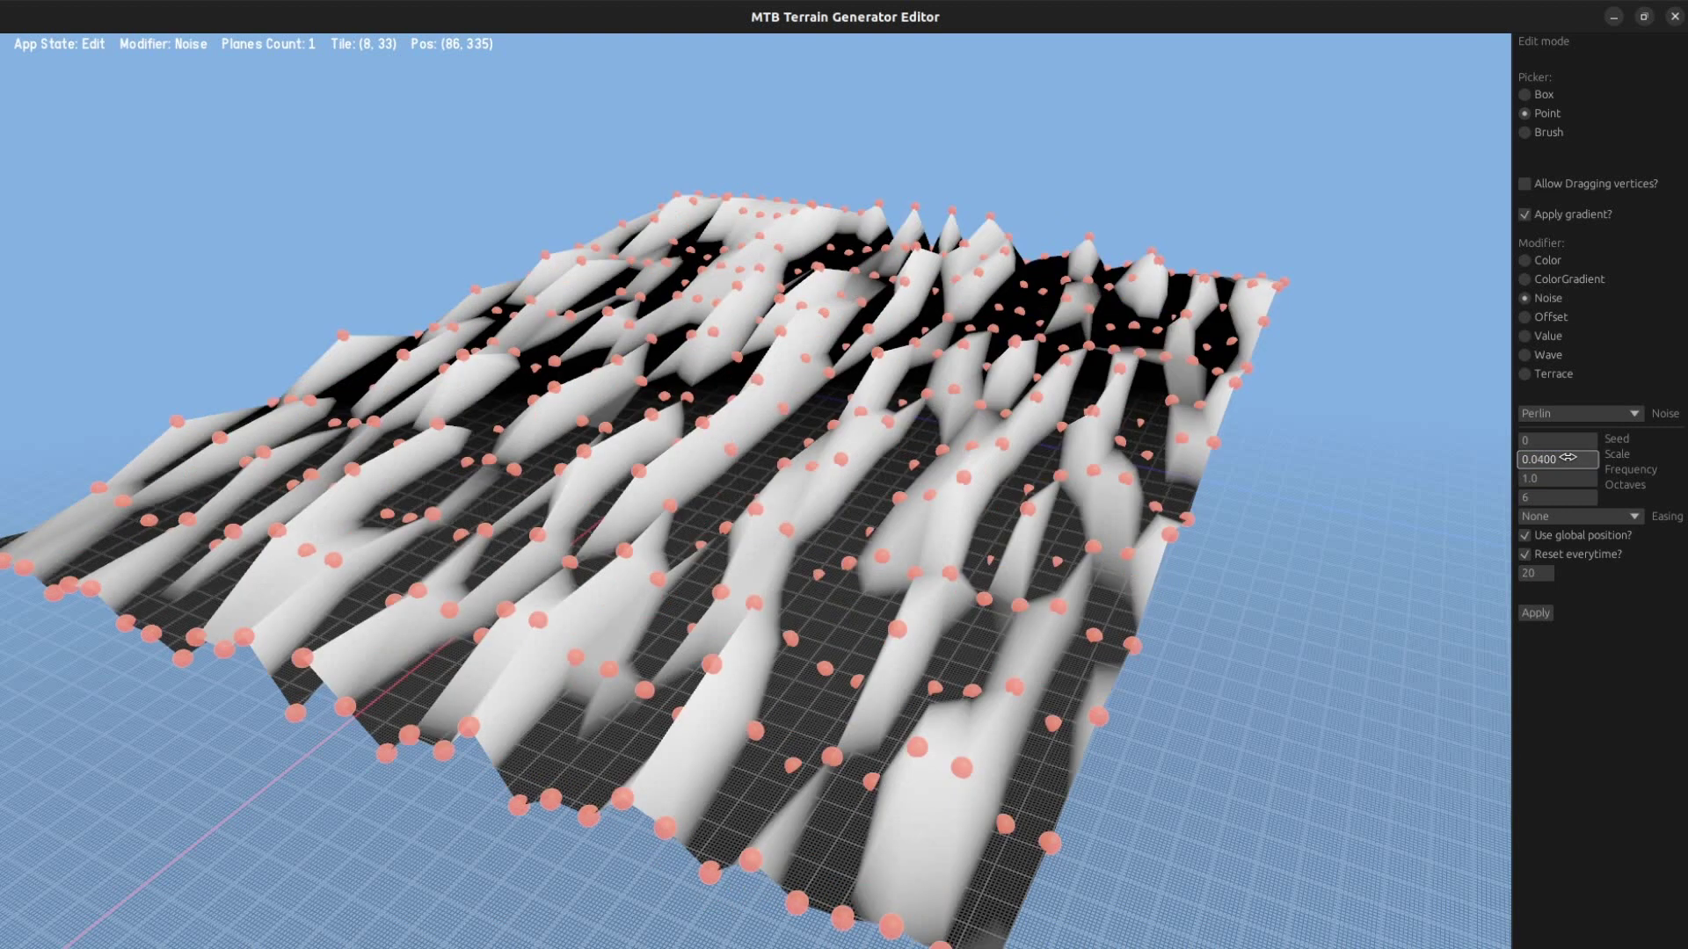
double_click(1569, 456)
text(0.001)
key(Return)
- Set the noise scale to 0.0015 for the selected vertices
click(1568, 455)
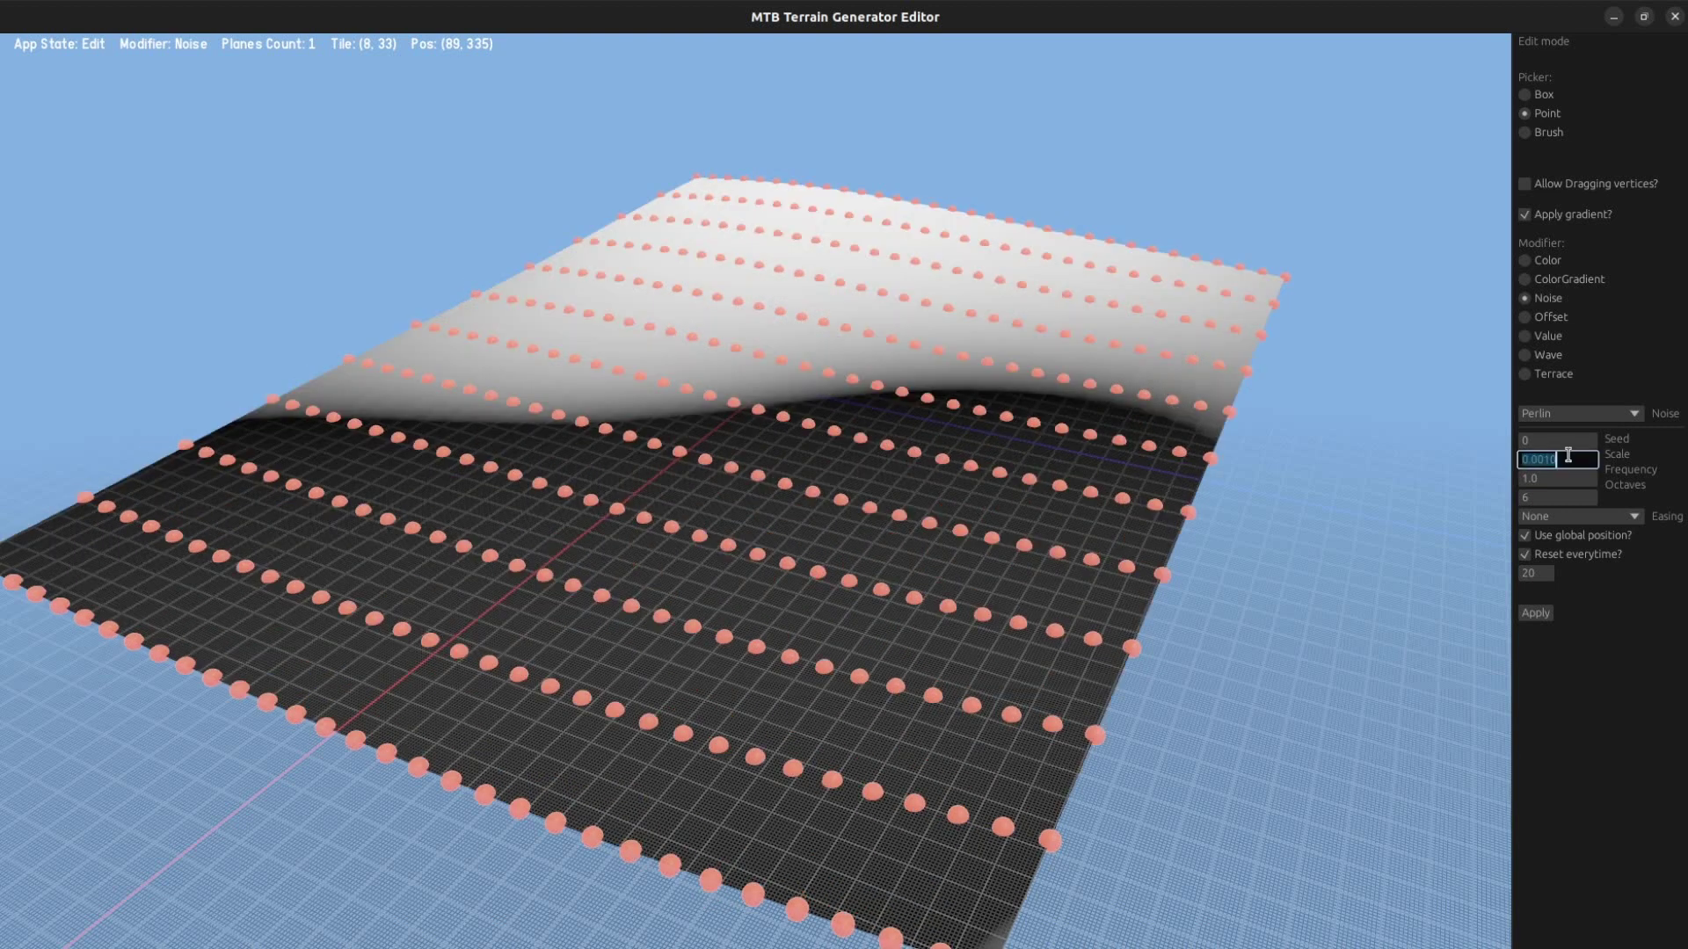
click(1553, 456)
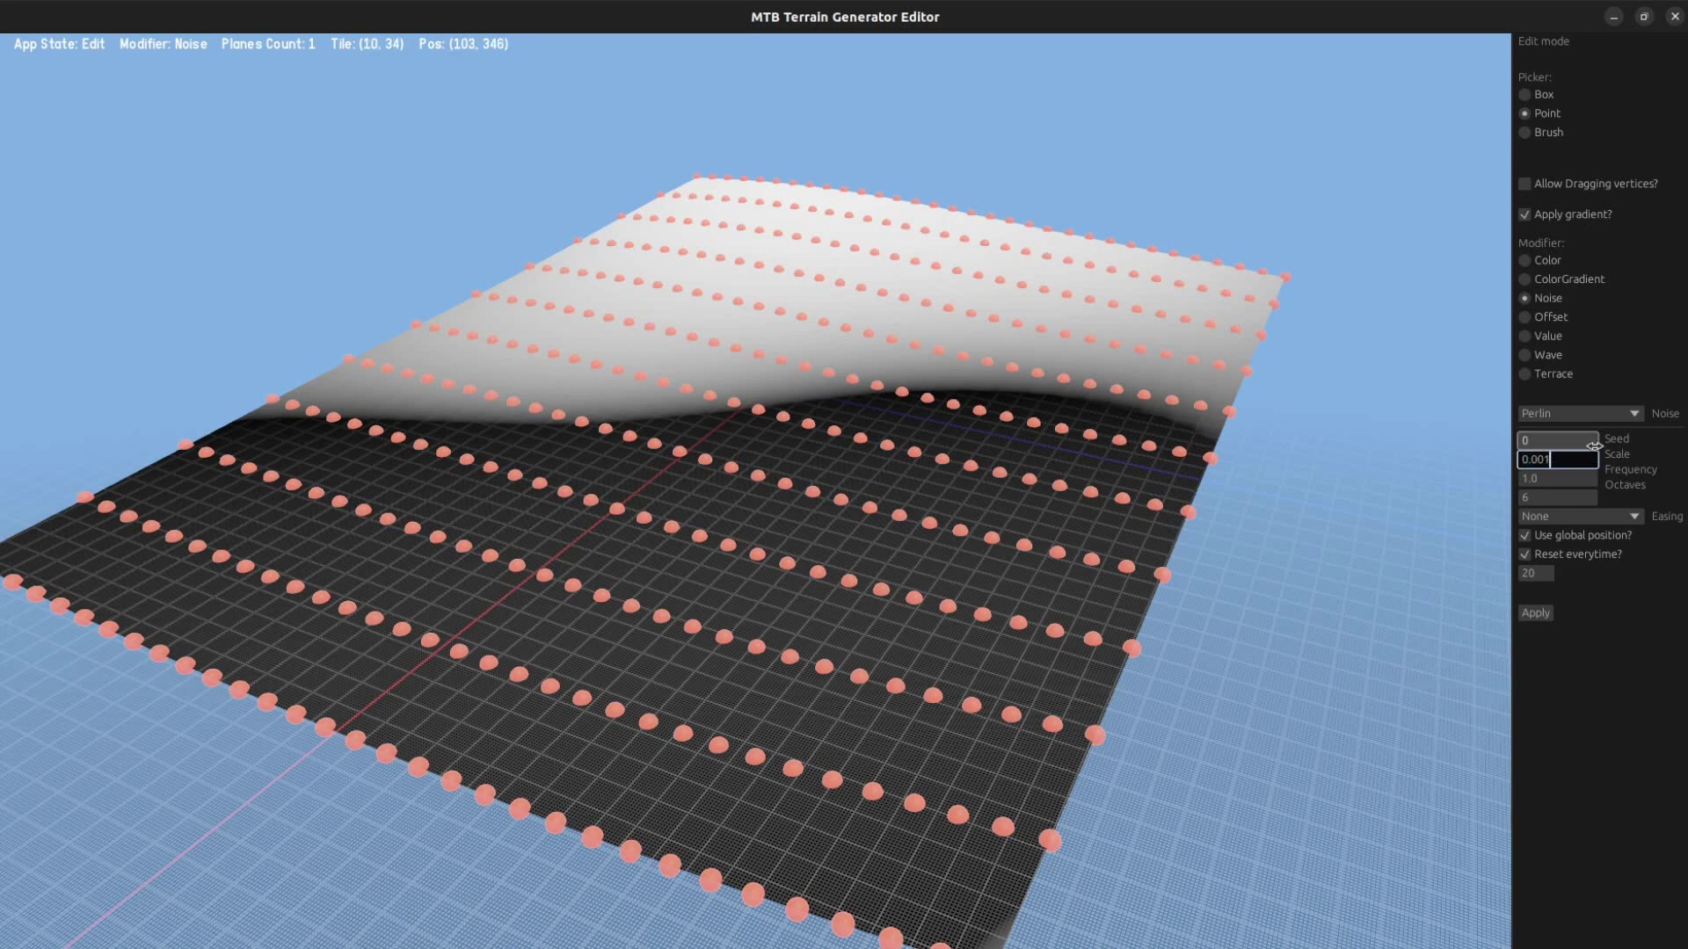
text(5)
key(Return)
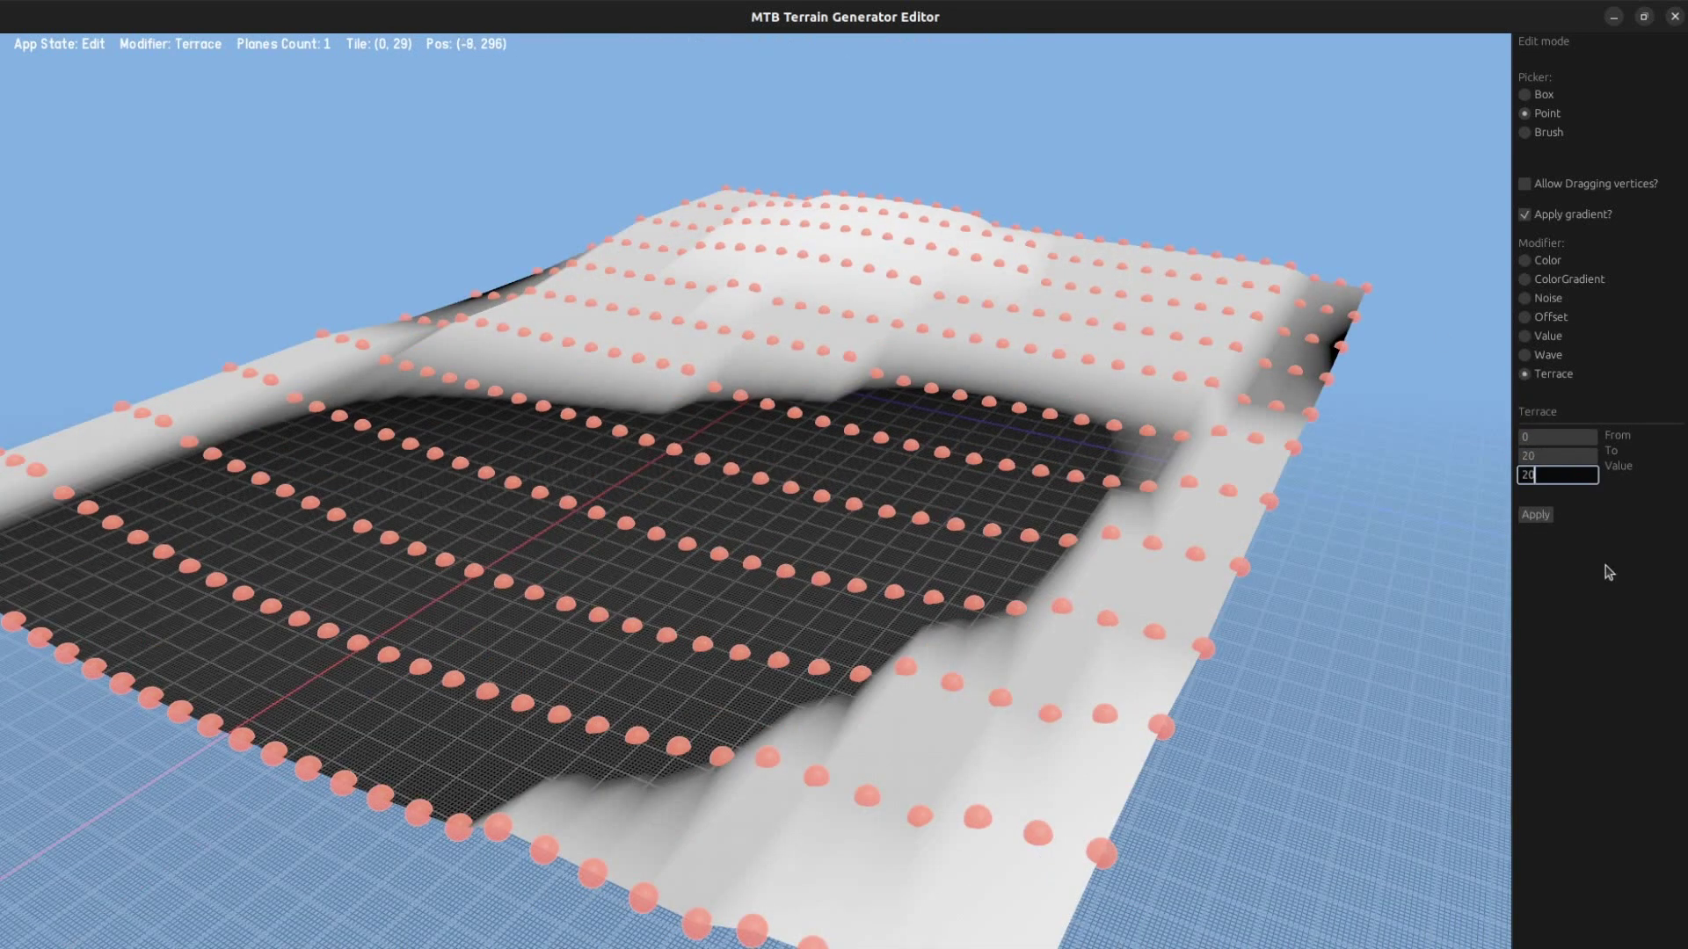
- Apply a Terrace modifier from 0 to 20 with a value of 20 to the selected vertices
key(Return)
click(1545, 513)
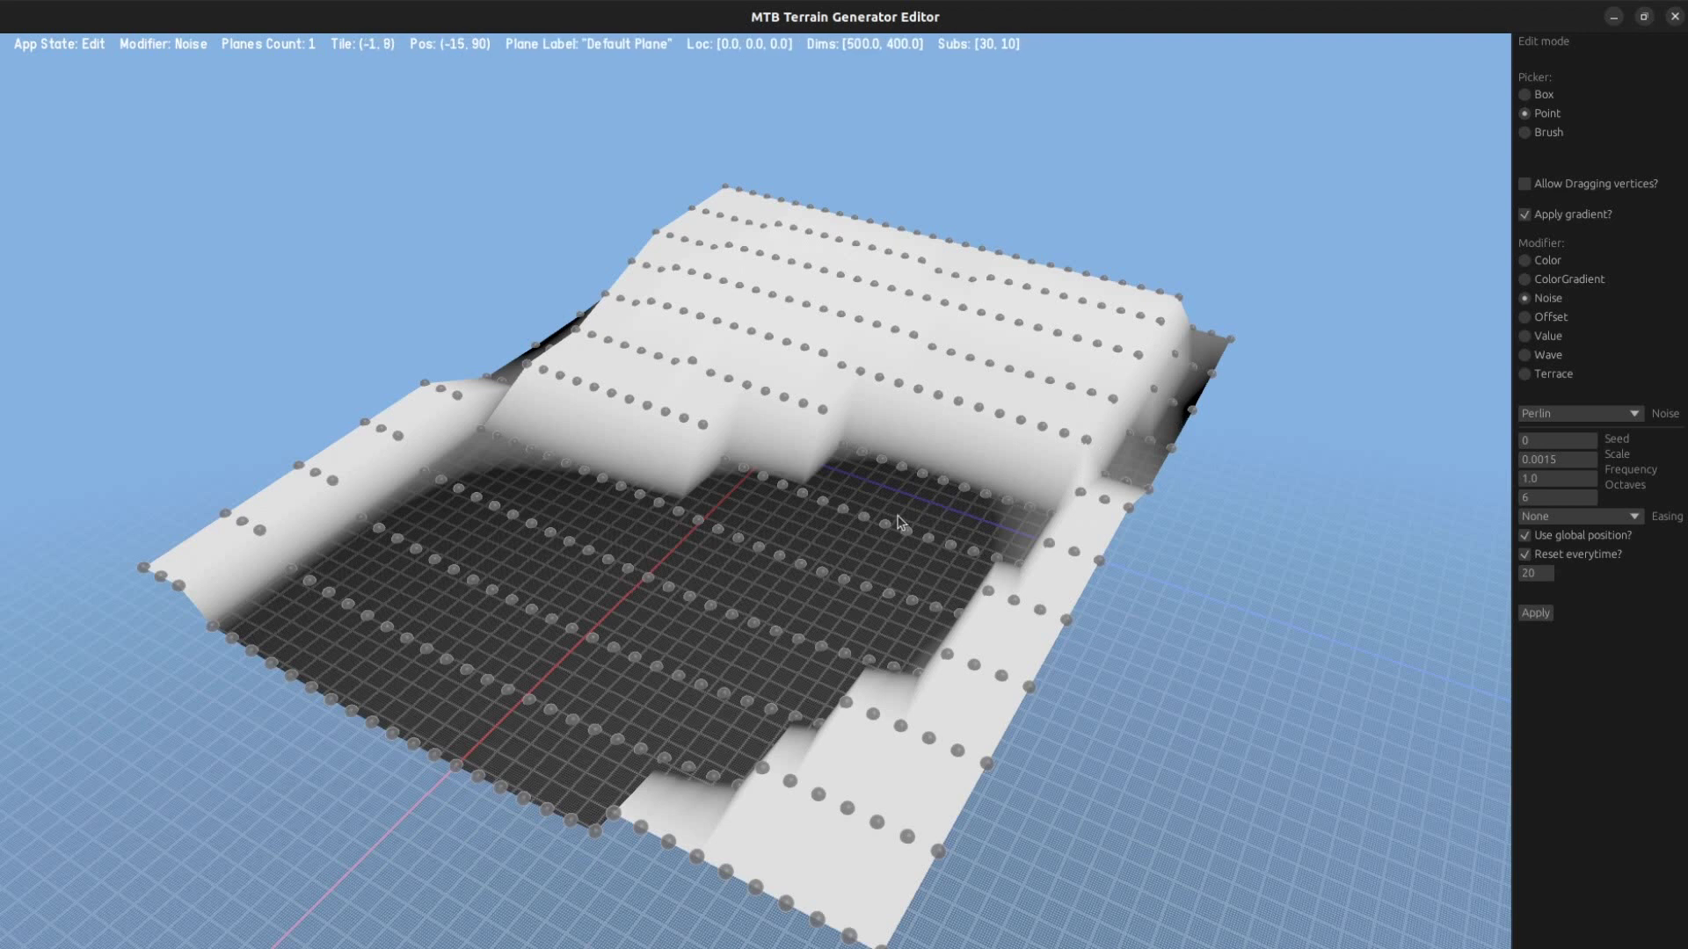
- Flatten the whole plane by applying a Value modifier of 5 with type Value and no scaling
click(1540, 336)
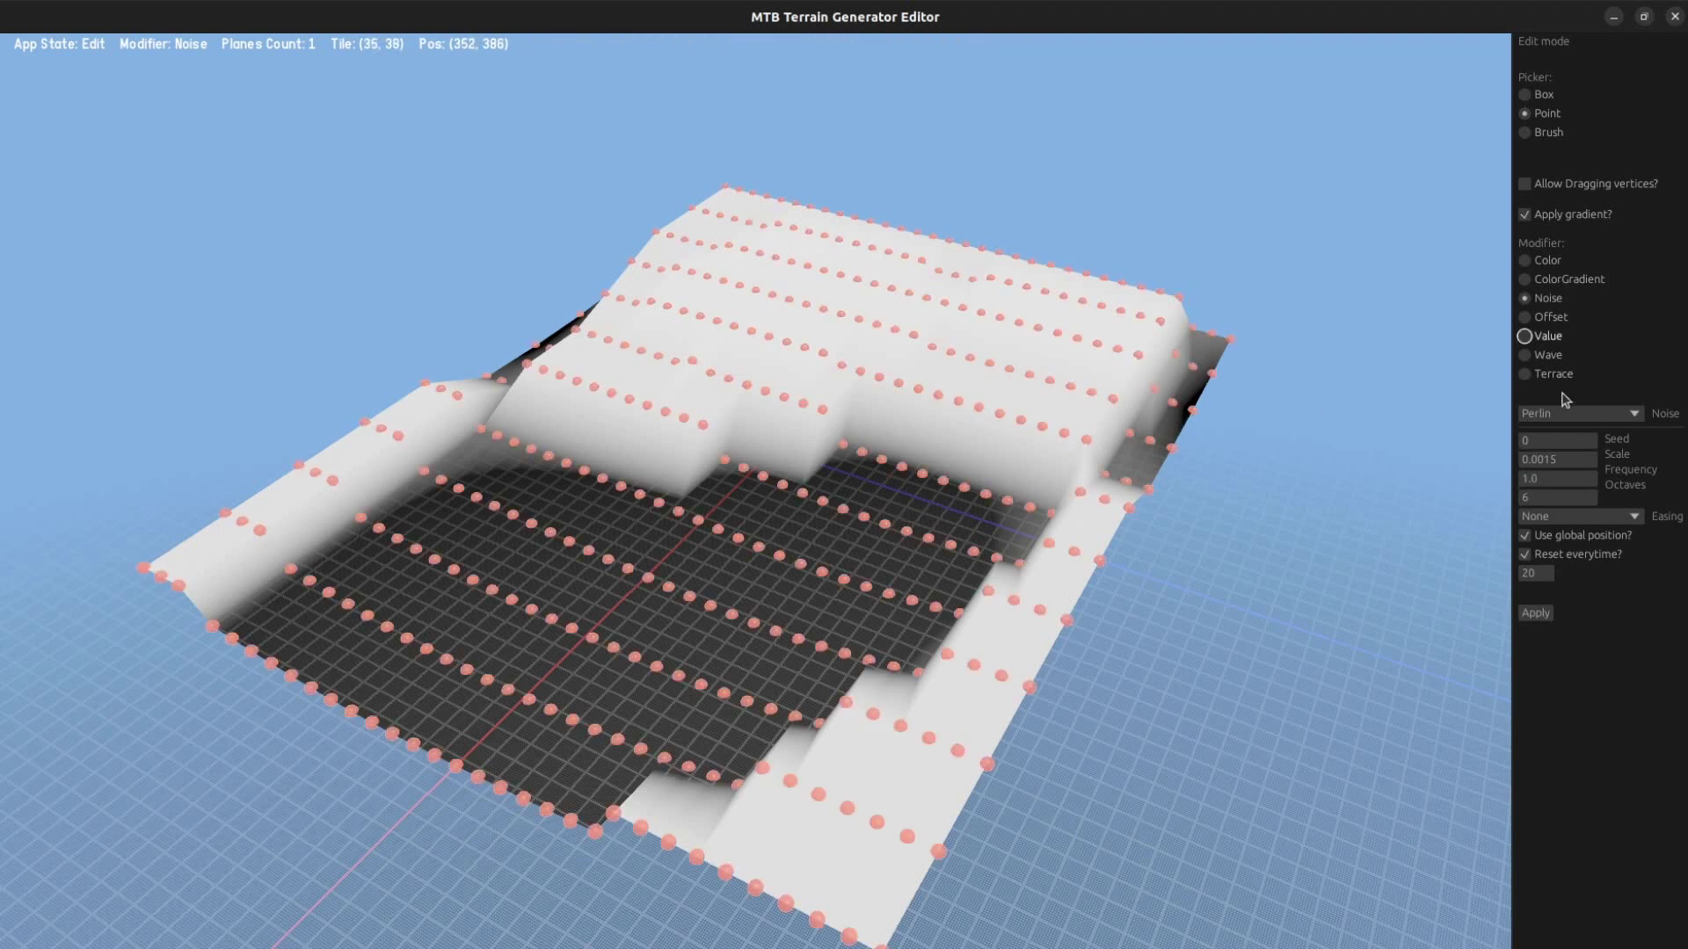
click(1529, 463)
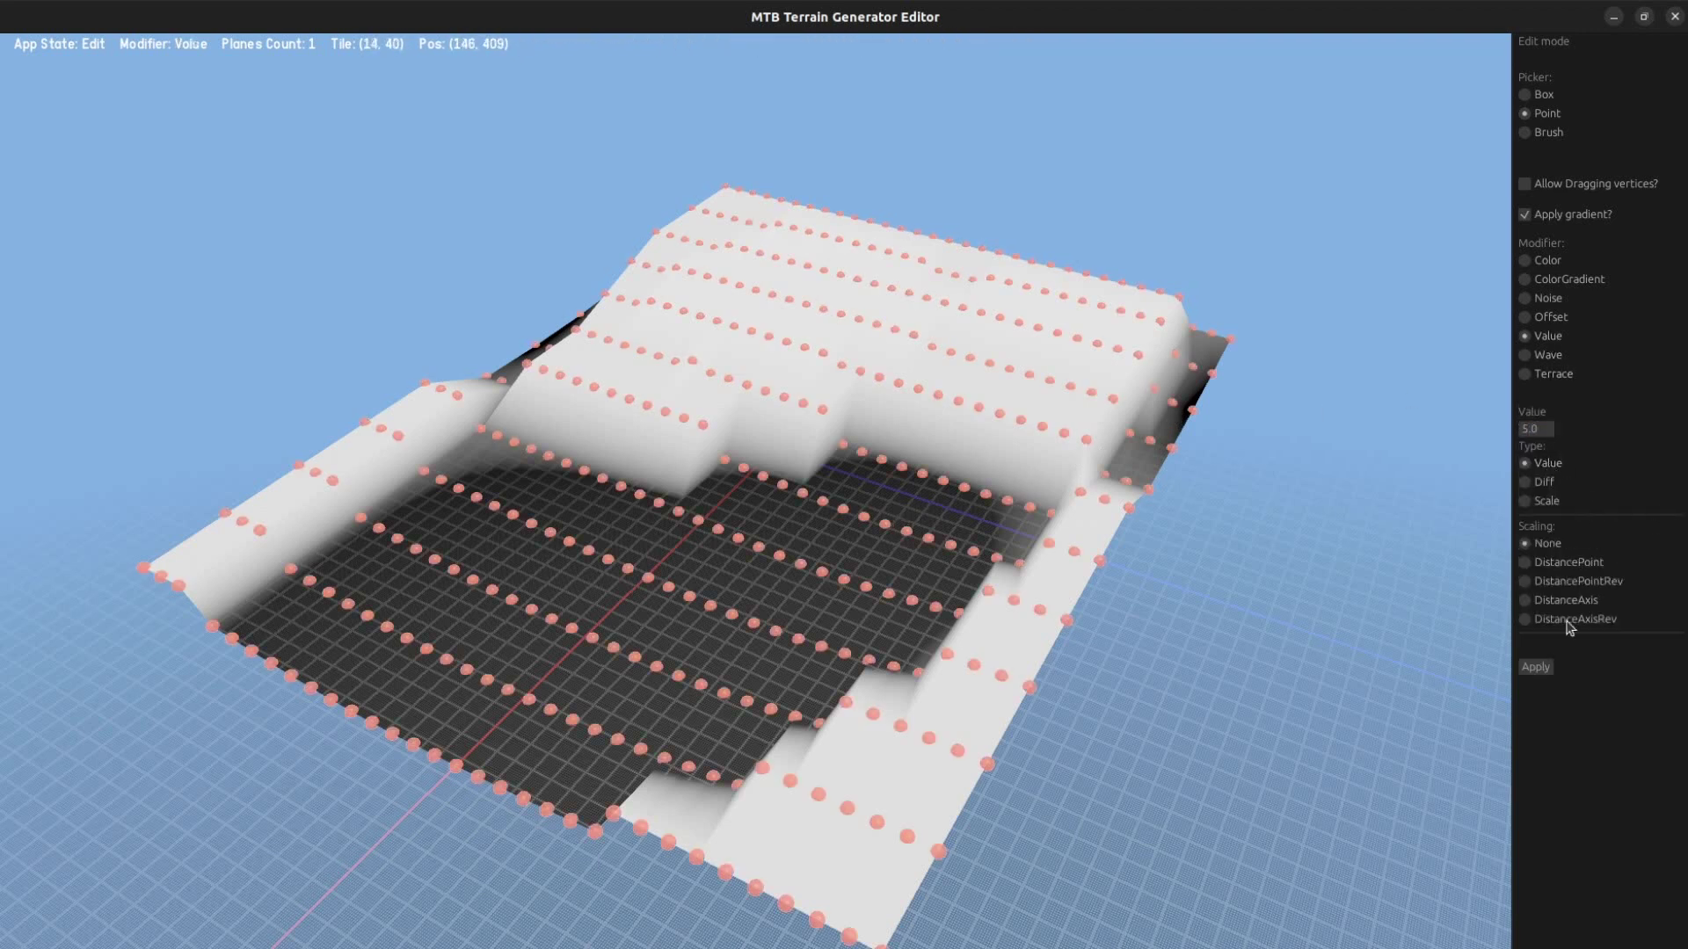
click(1535, 667)
key(z)
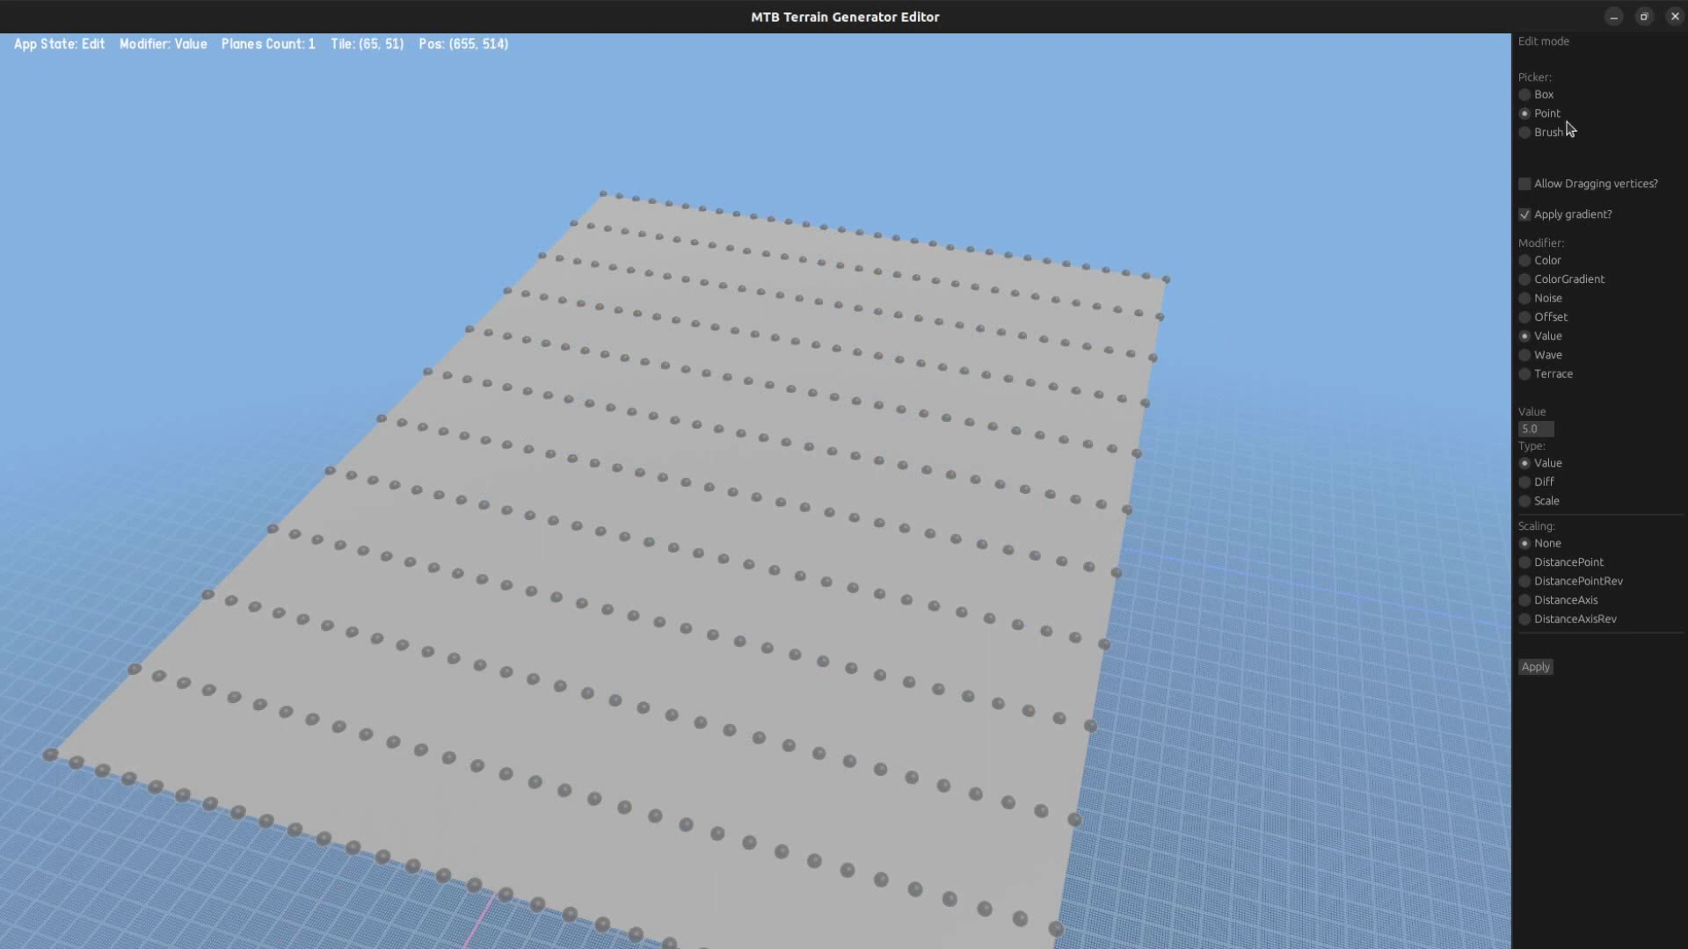
- Brush-select the plane's central vertices, apply a Value modifier of 10 to them and raise the value to 15
click(1566, 124)
mouse_move(554, 801)
mouse_down()
mouse_move(920, 688)
mouse_move(1009, 434)
mouse_up()
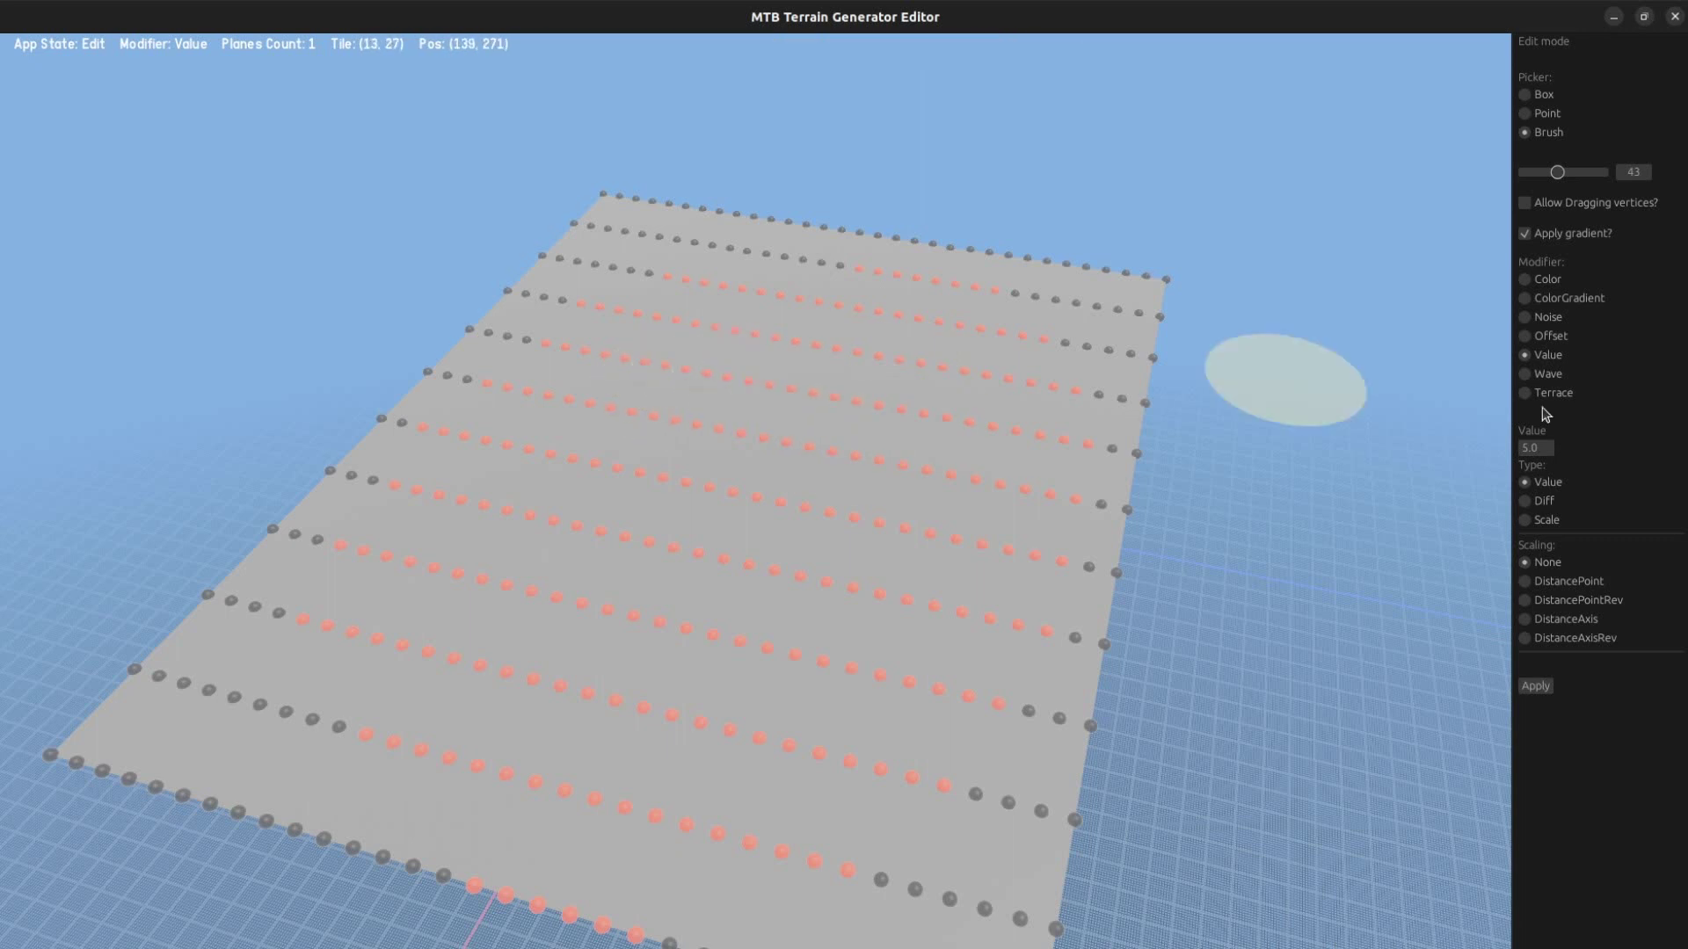
click(1535, 447)
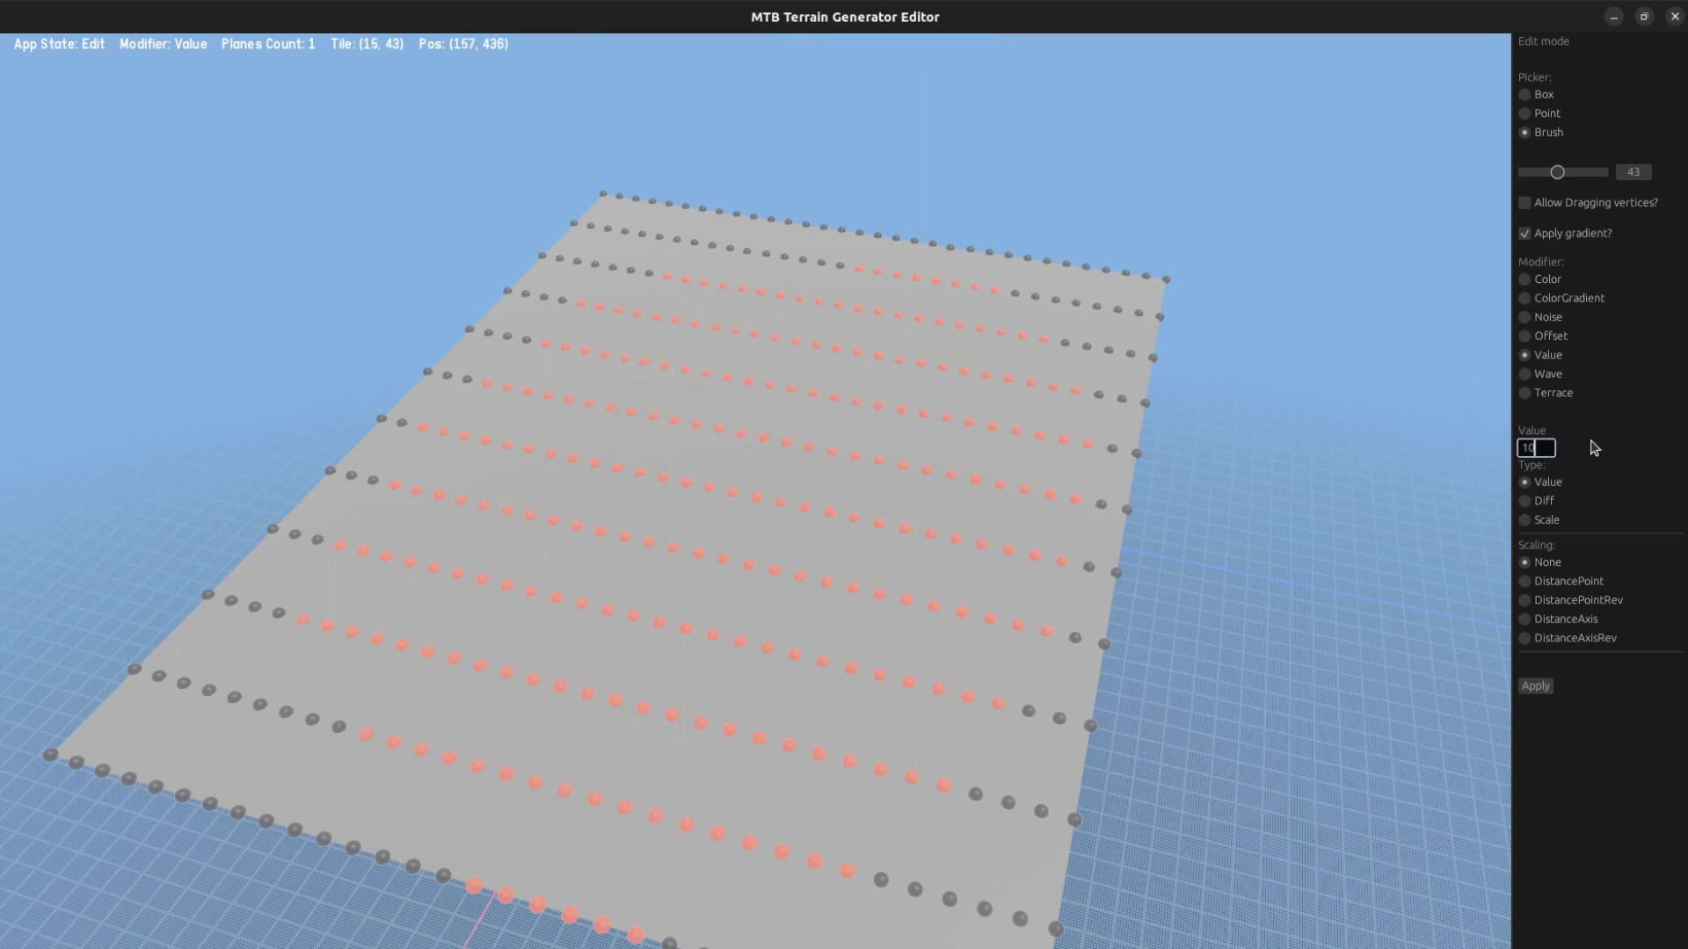
text(10)
click(1534, 685)
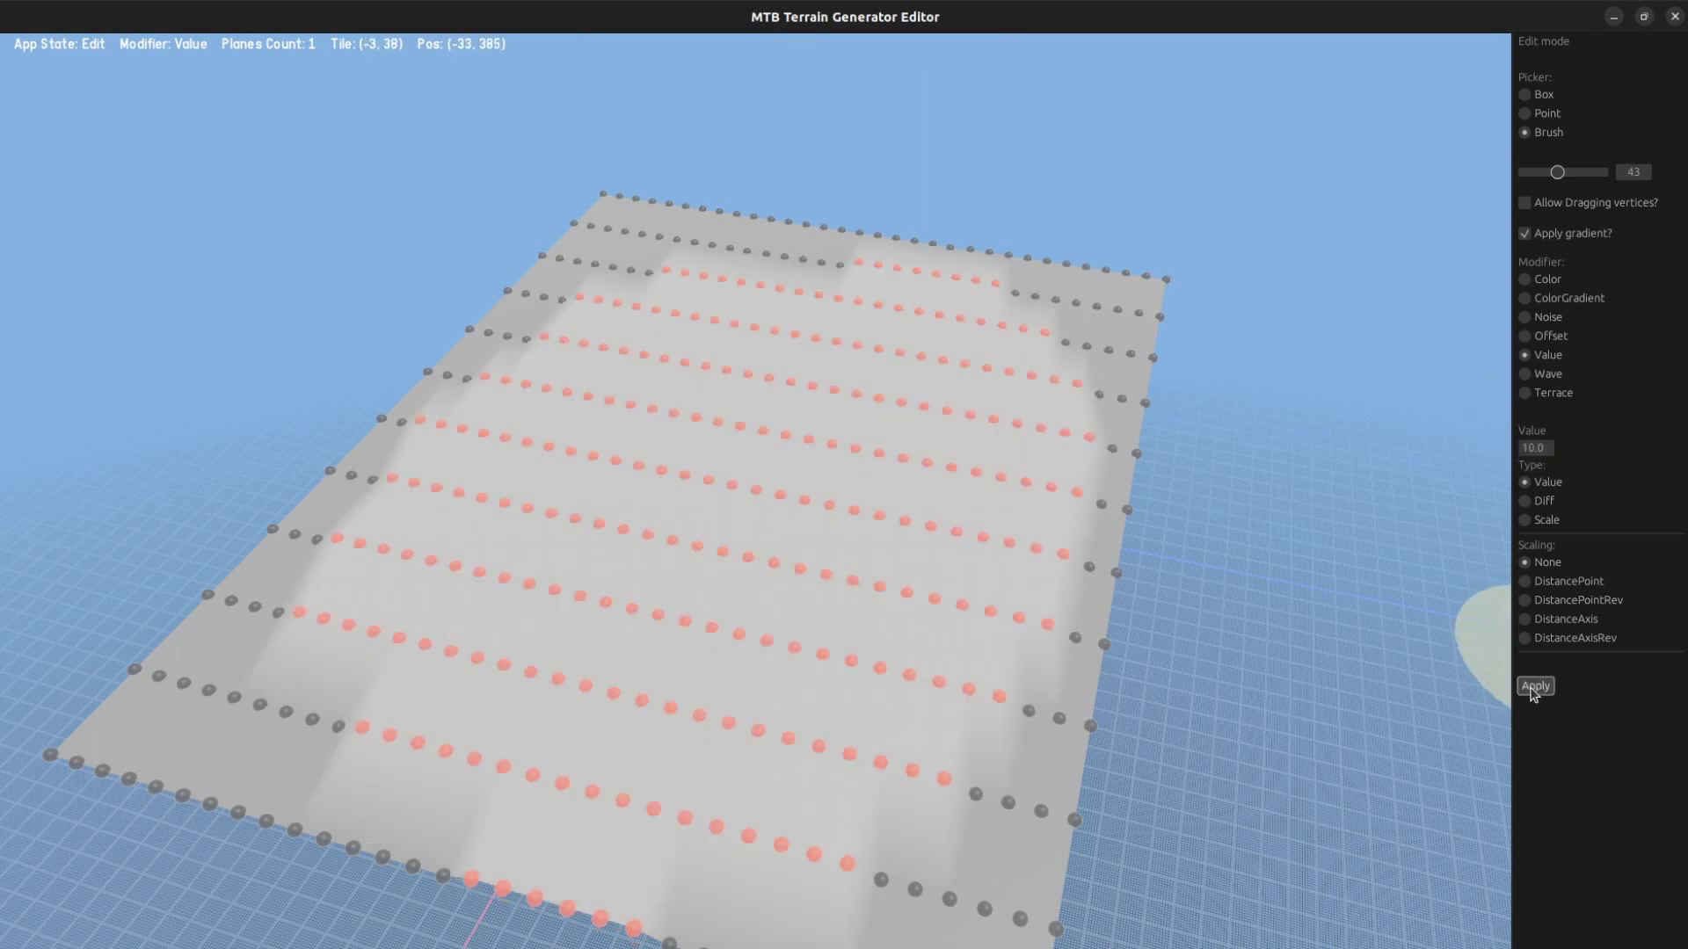
click(1537, 447)
text(1)
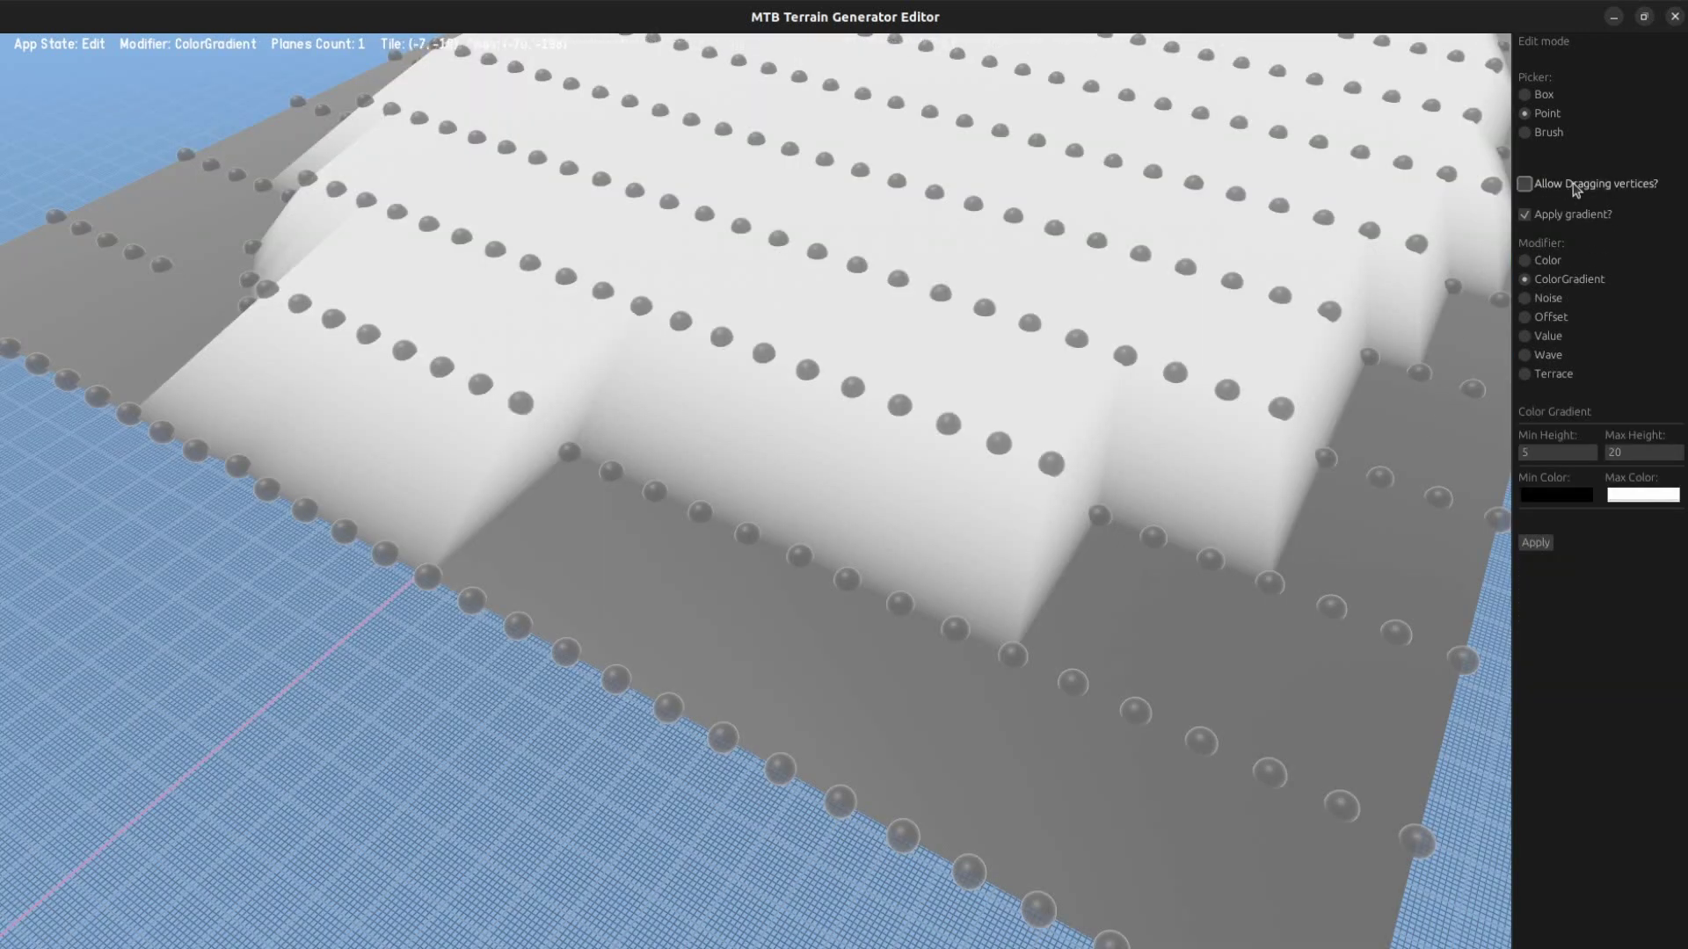
- Allow vertex dragging and reposition three vertices along the foot of the raised area's slope to reshape its edge
mouse_move(1125, 355)
right_down()
mouse_move(1086, 308)
mouse_move(1132, 328)
right_up()
key(s)
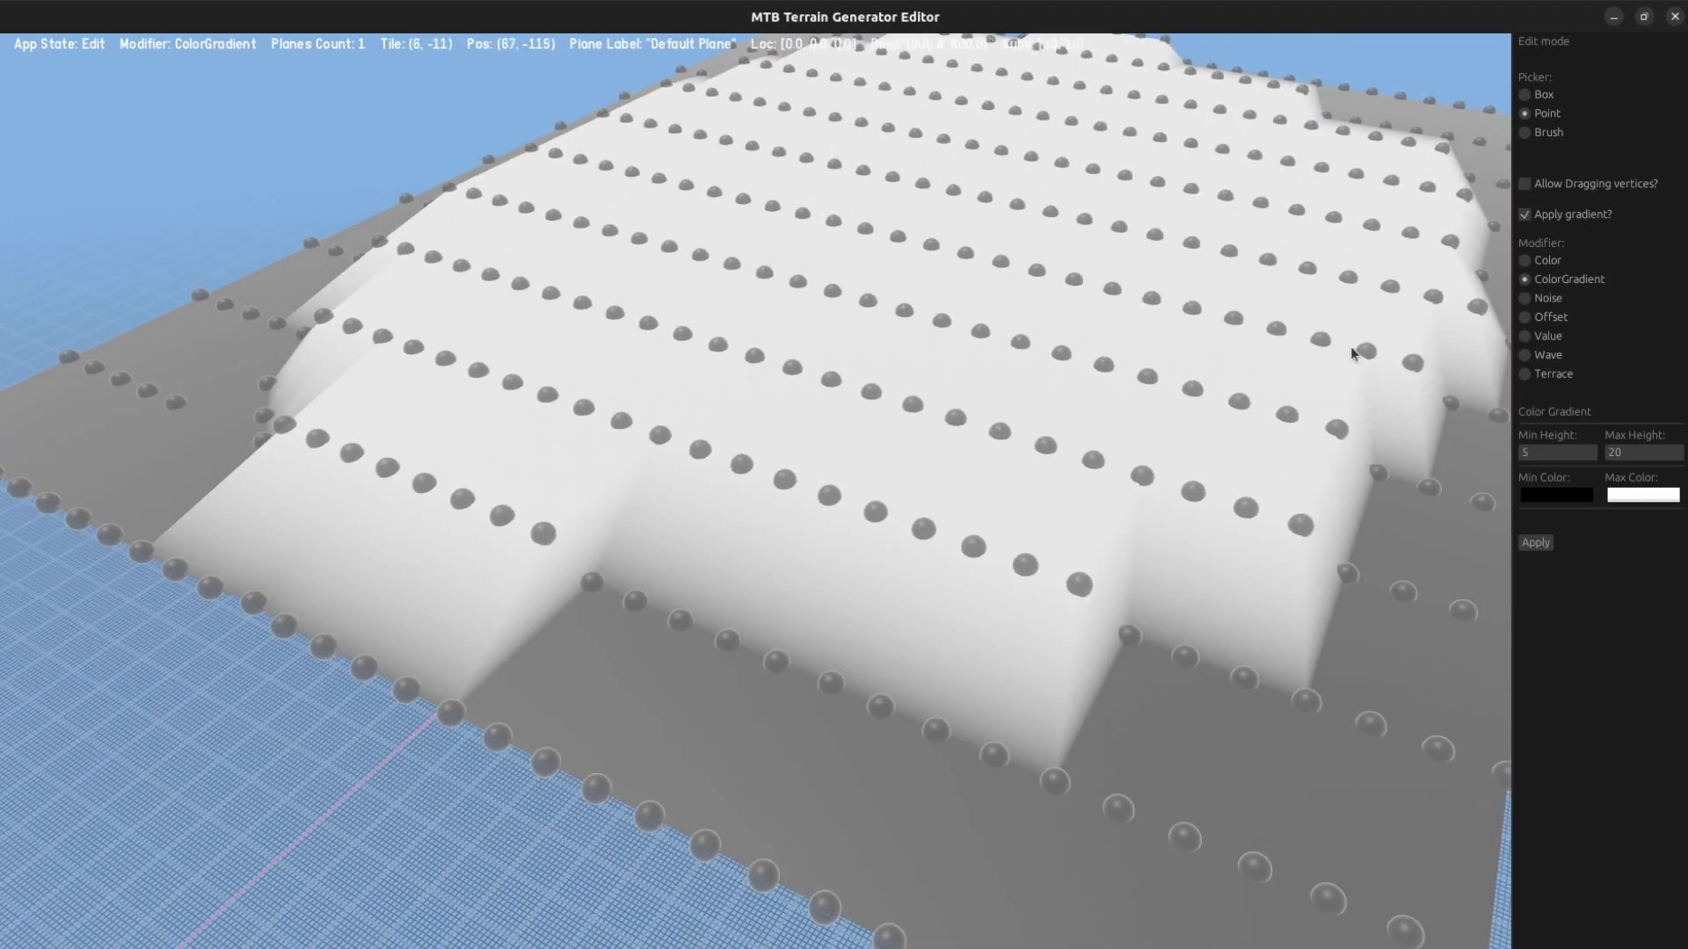
click(1525, 184)
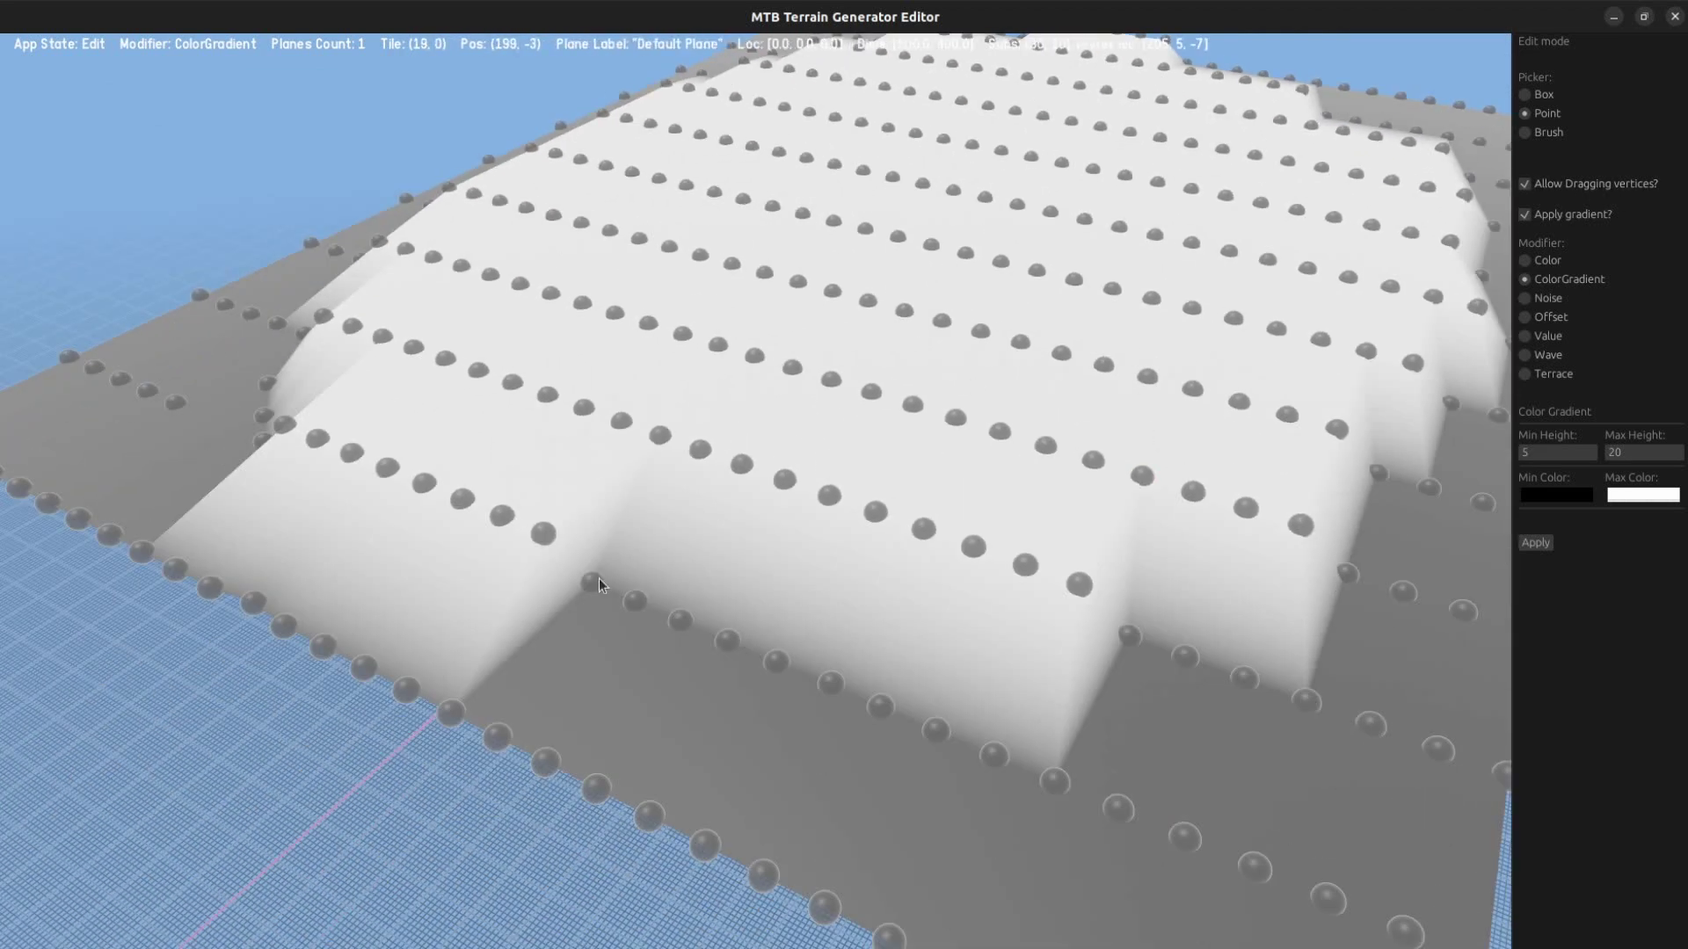
drag(599, 580, 665, 677)
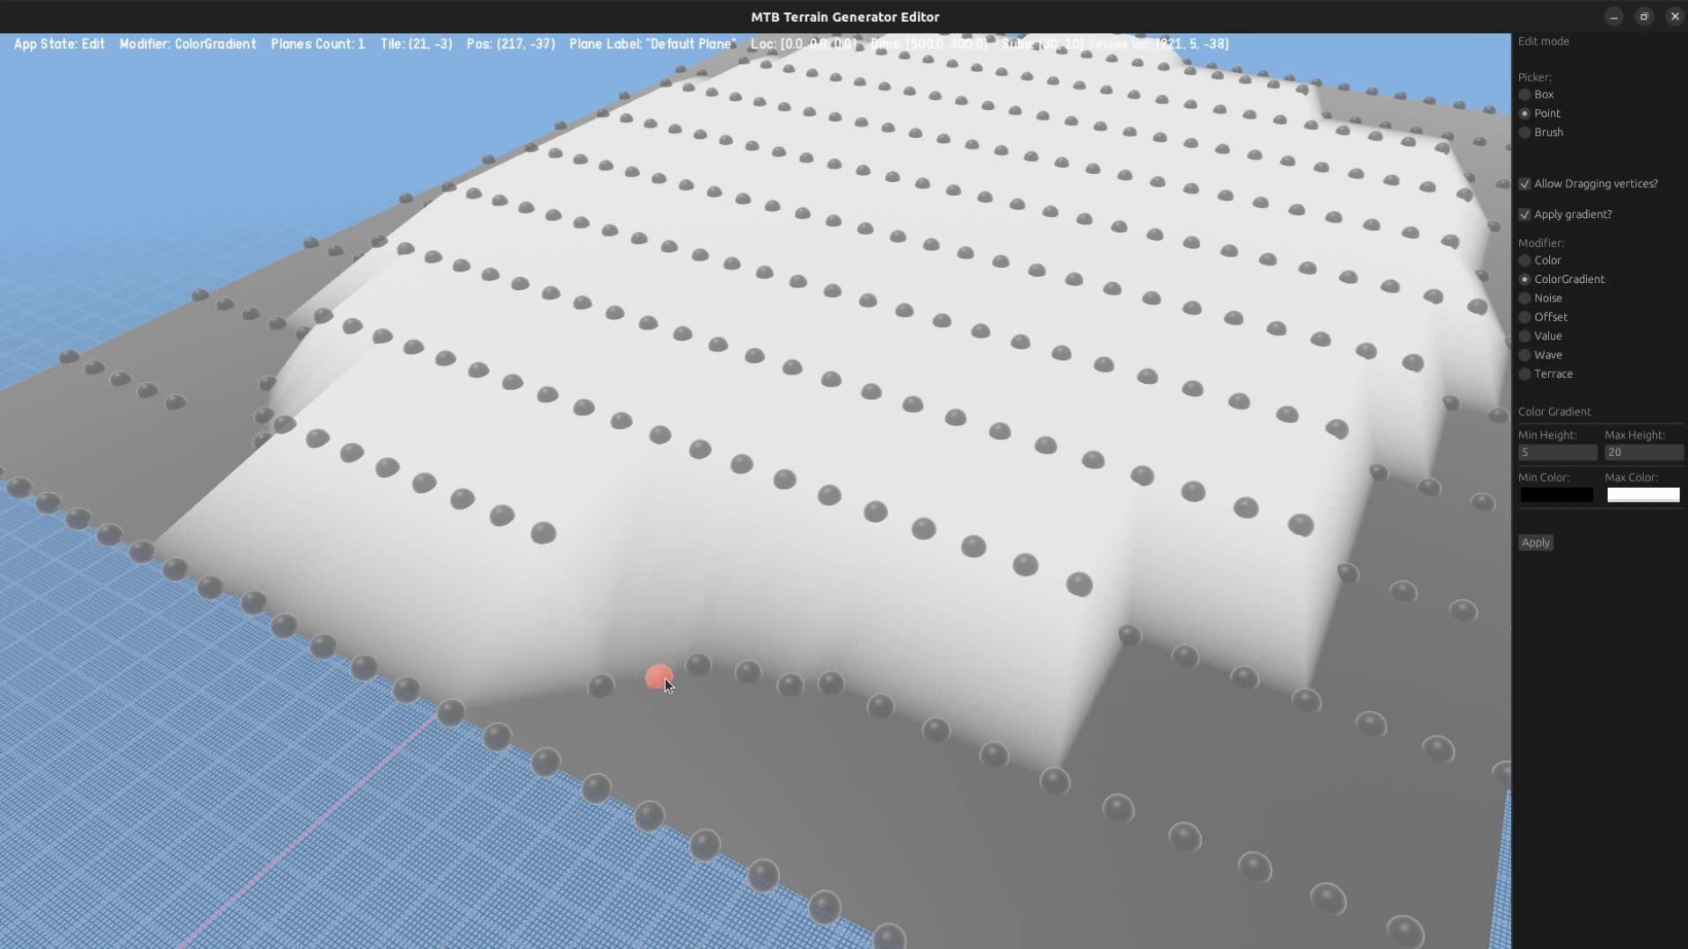
drag(1056, 780, 936, 714)
drag(1128, 639, 1122, 691)
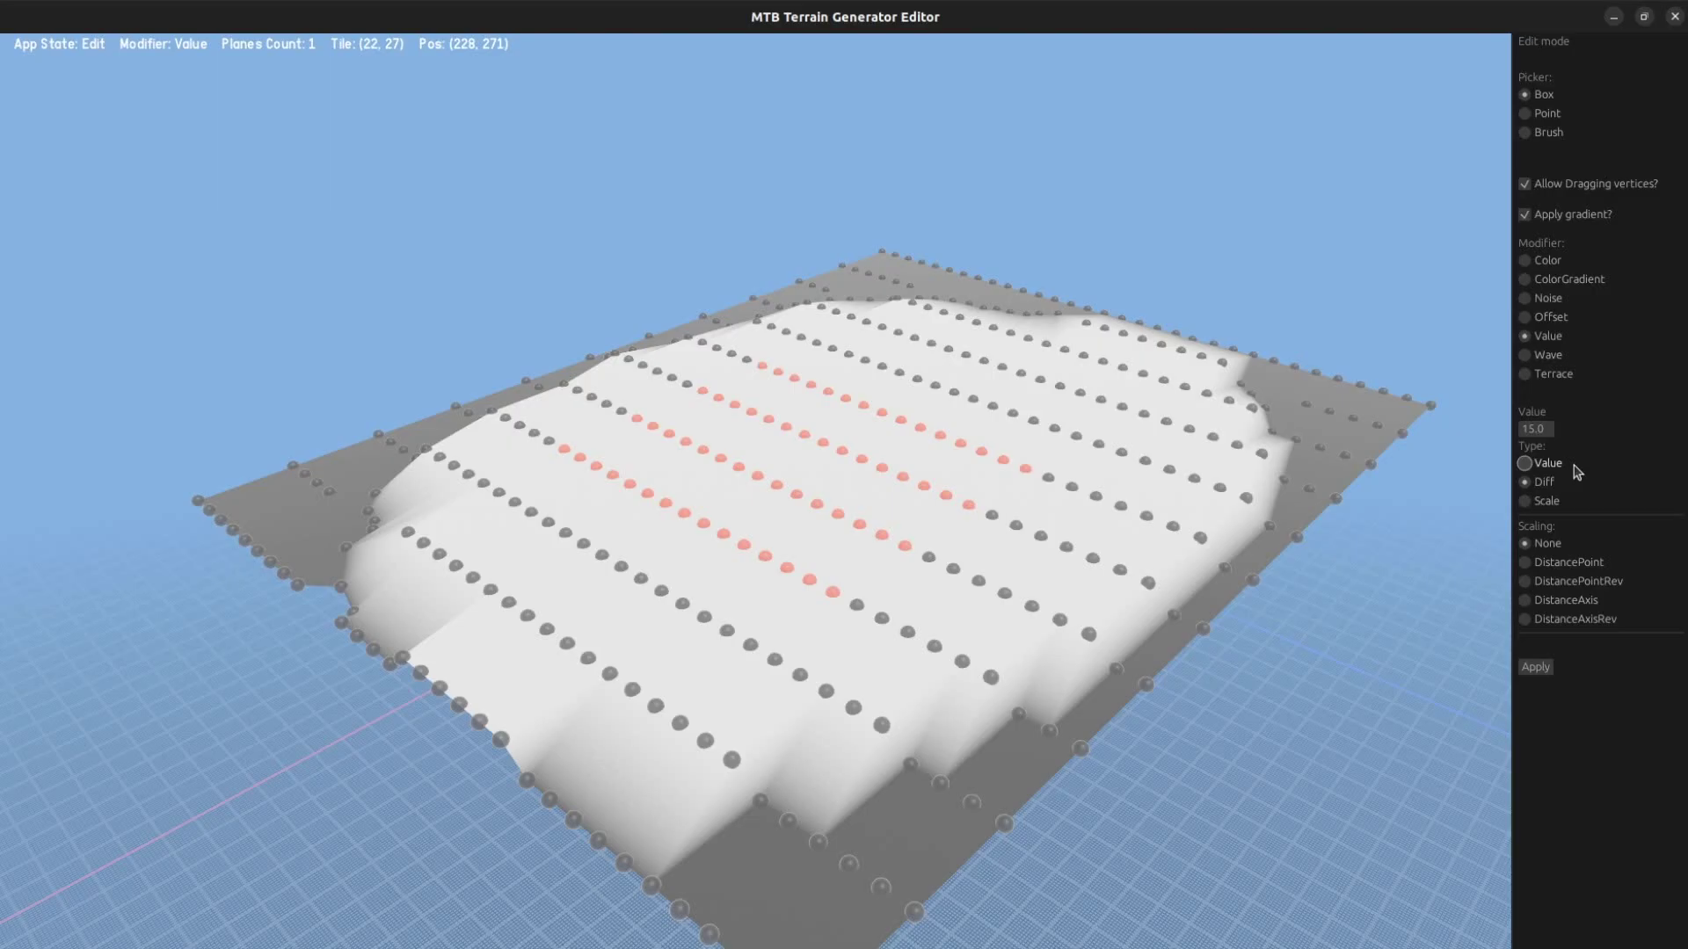
- Apply the Value modifier of 15 with type Diff to the box-selected vertices, inspect the terrain and undo the change
click(1535, 666)
mouse_move(1317, 644)
middle_down()
mouse_move(1135, 617)
mouse_move(666, 634)
mouse_move(610, 698)
mouse_move(264, 694)
mouse_move(364, 580)
mouse_move(355, 555)
middle_up()
key(ctrl+z)
middle_drag(1020, 689, 8, 701)
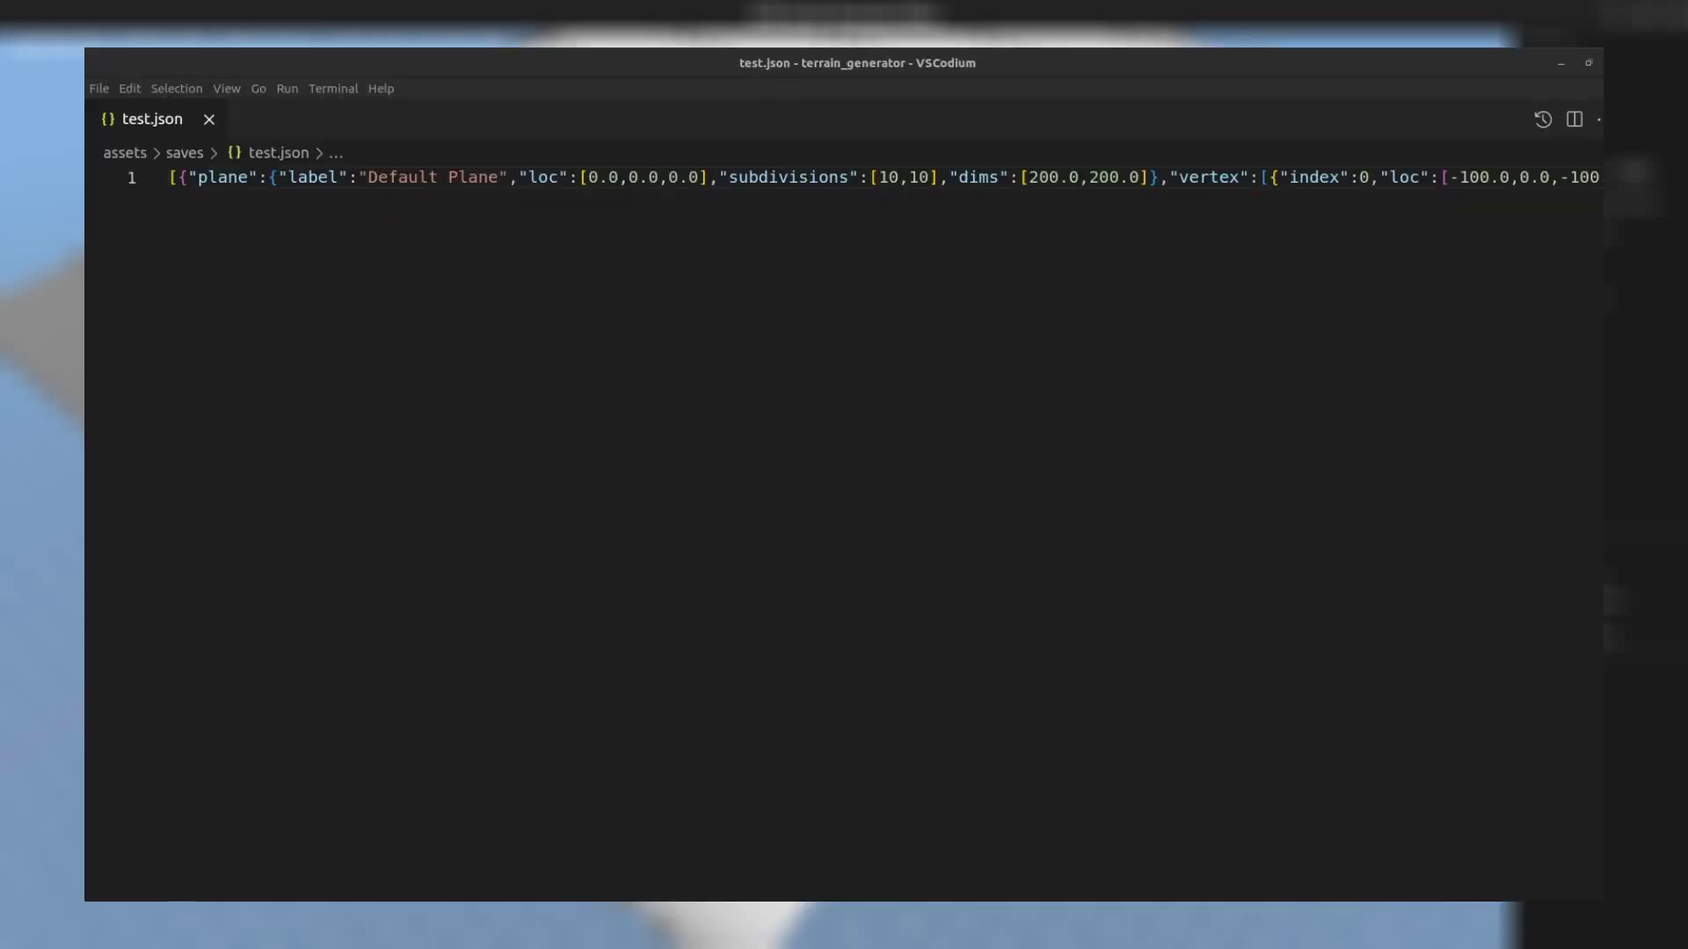
- Examine the saved plane and vertex data in test.json in VSCodium
scroll(843, 176, right, 20)
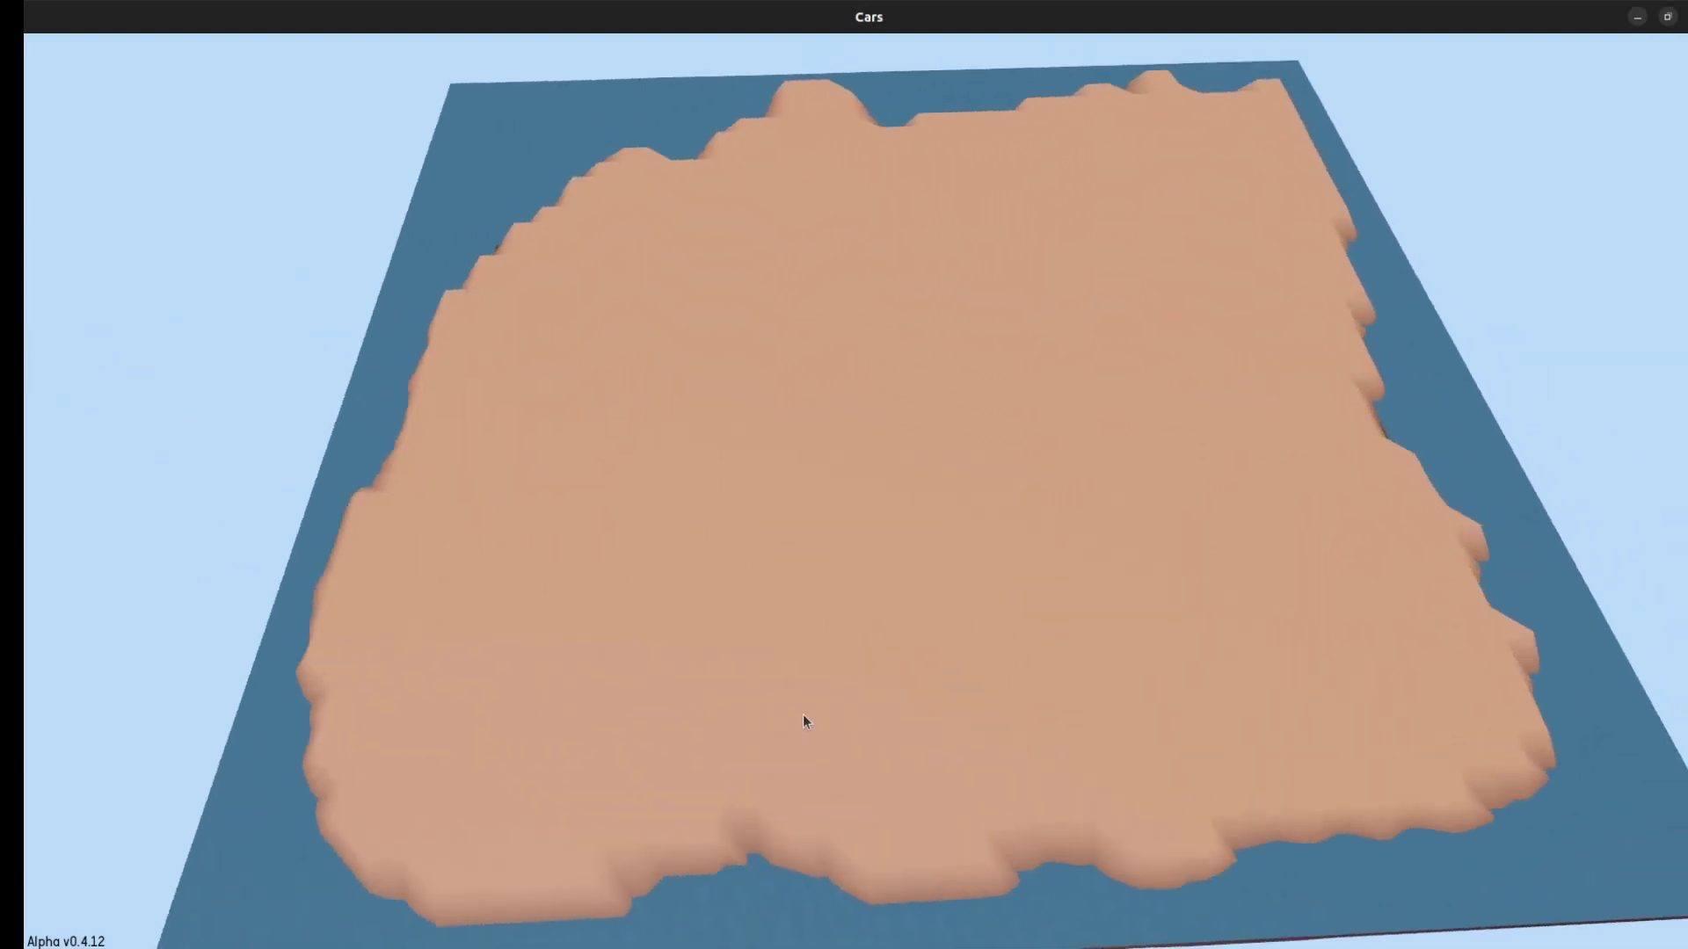
- In the Cars game, build a straight road diagonally across the middle of the sandy terrain
middle_drag(803, 714, 525, 610)
scroll(524, 599, up, 3)
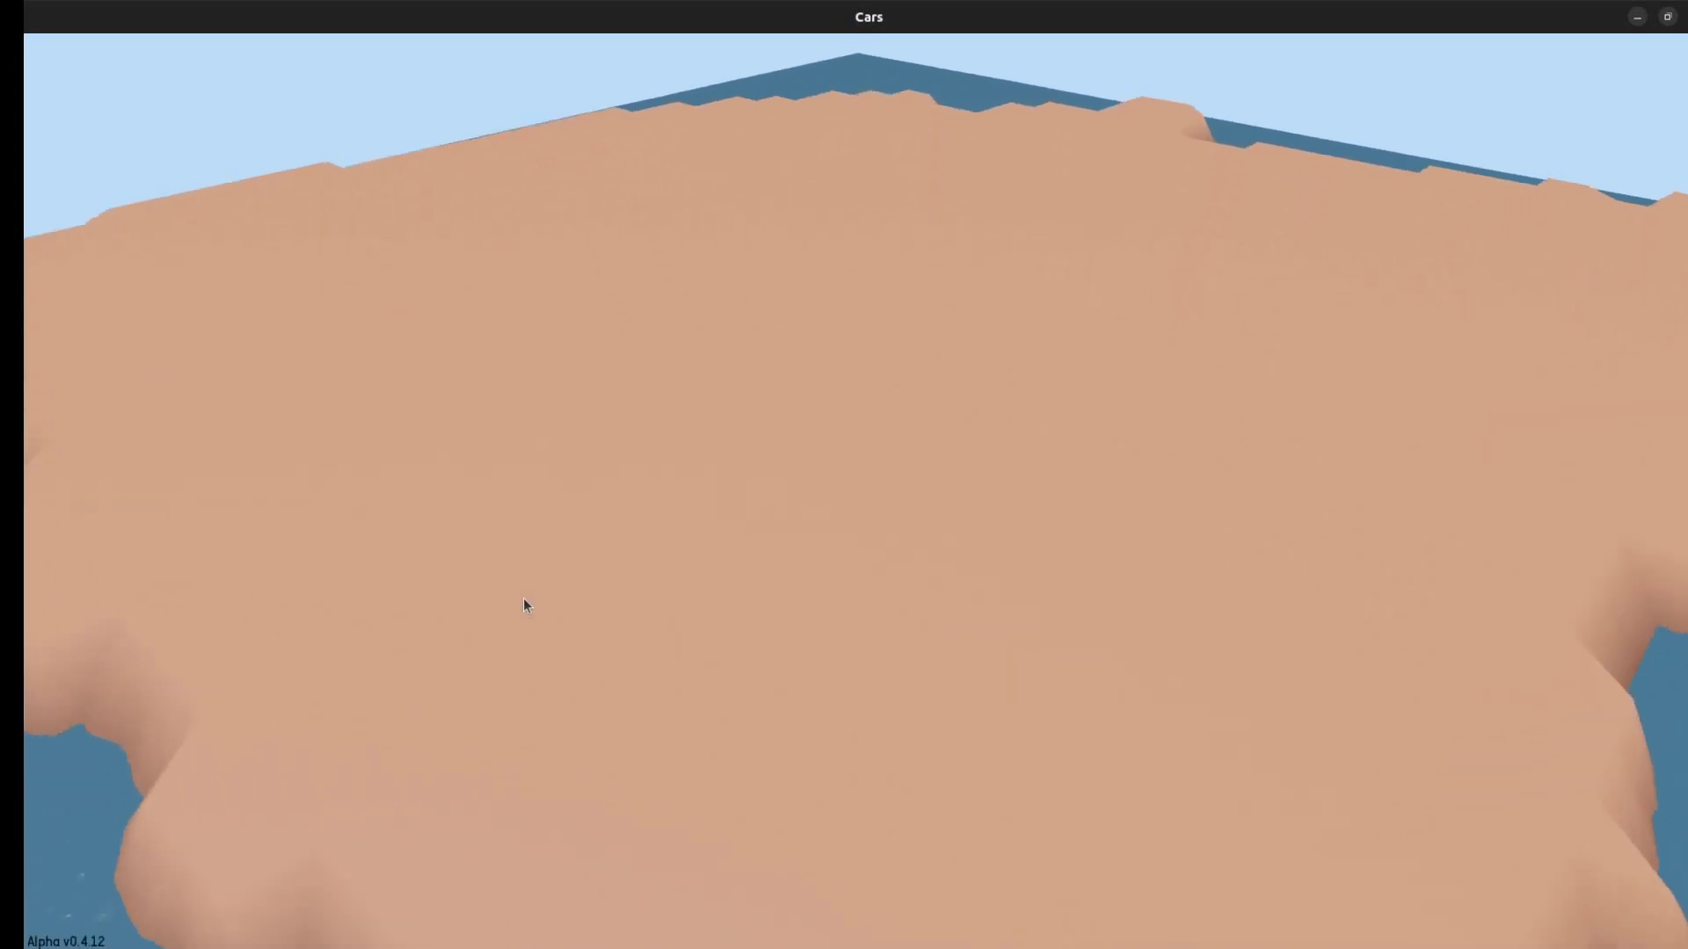
scroll(524, 599, up, 2)
click(66, 232)
click(167, 318)
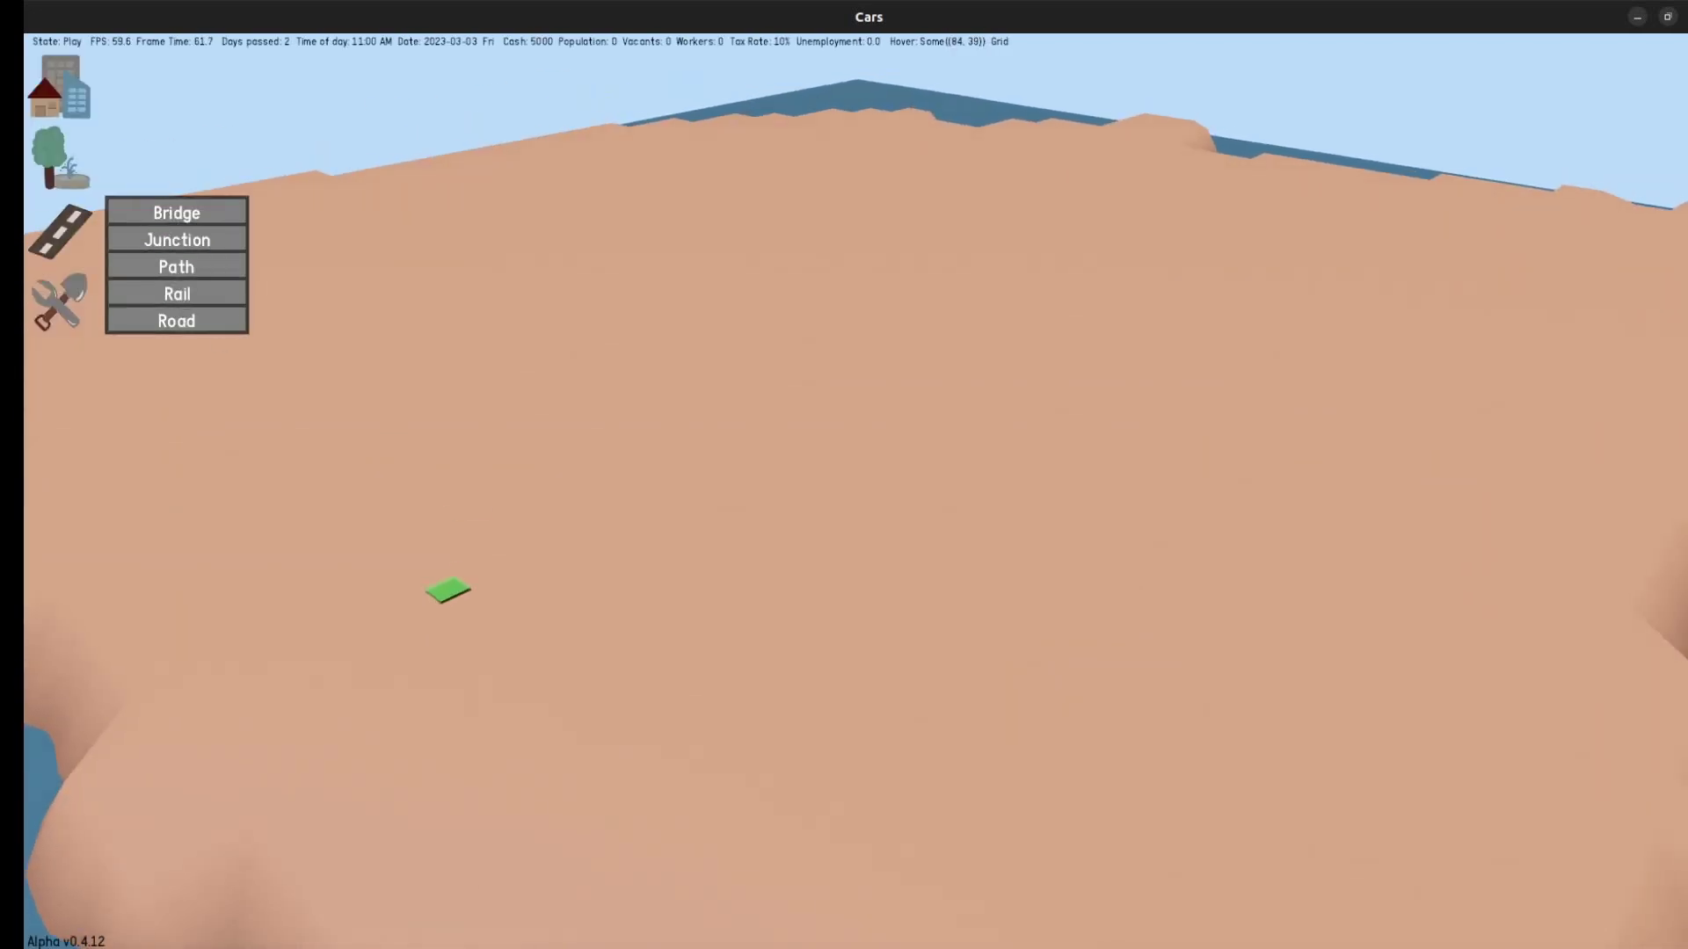
drag(448, 591, 914, 406)
- Place House (1) beside the middle of the new road
mouse_move(60, 86)
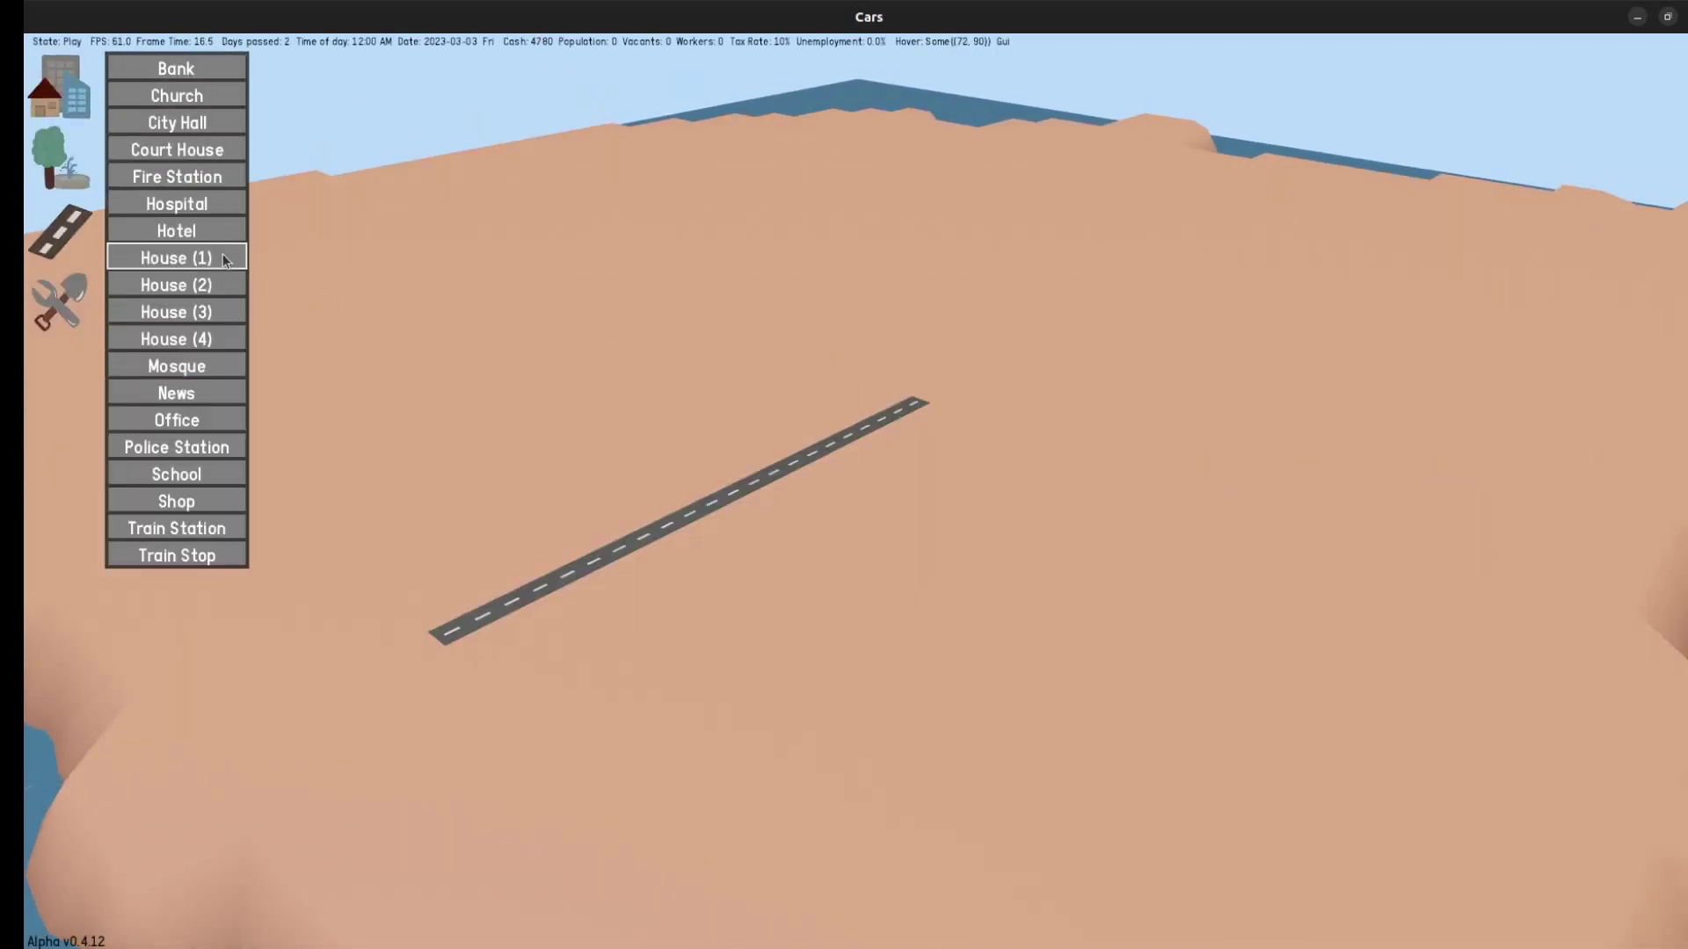
click(225, 260)
click(594, 505)
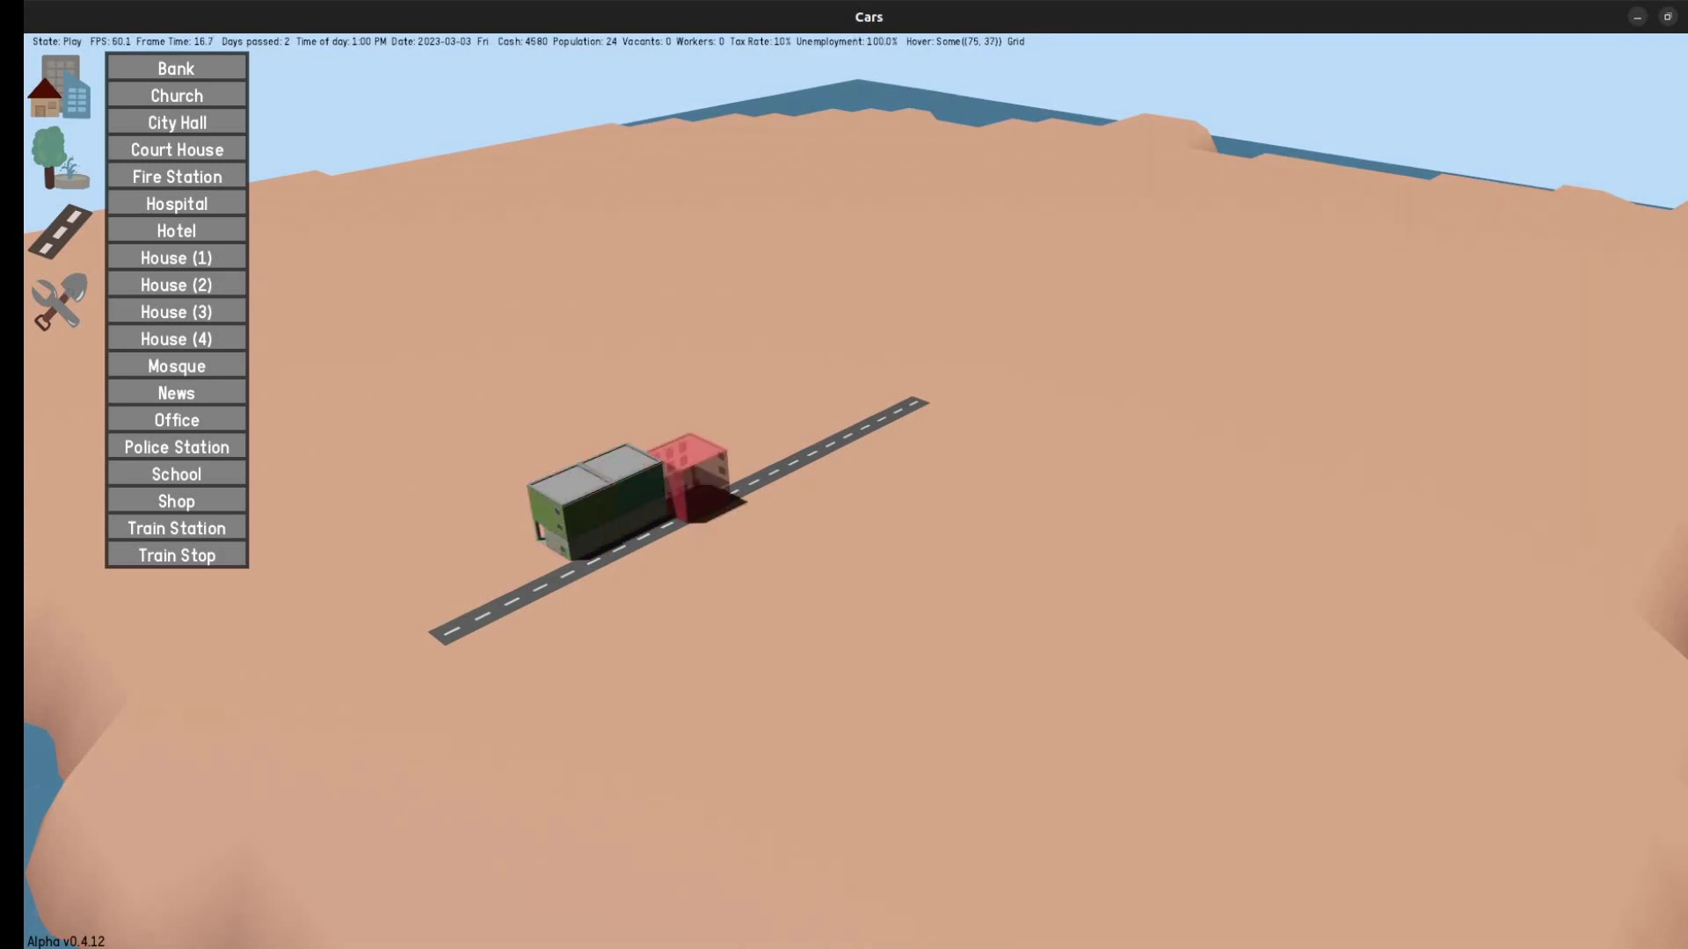